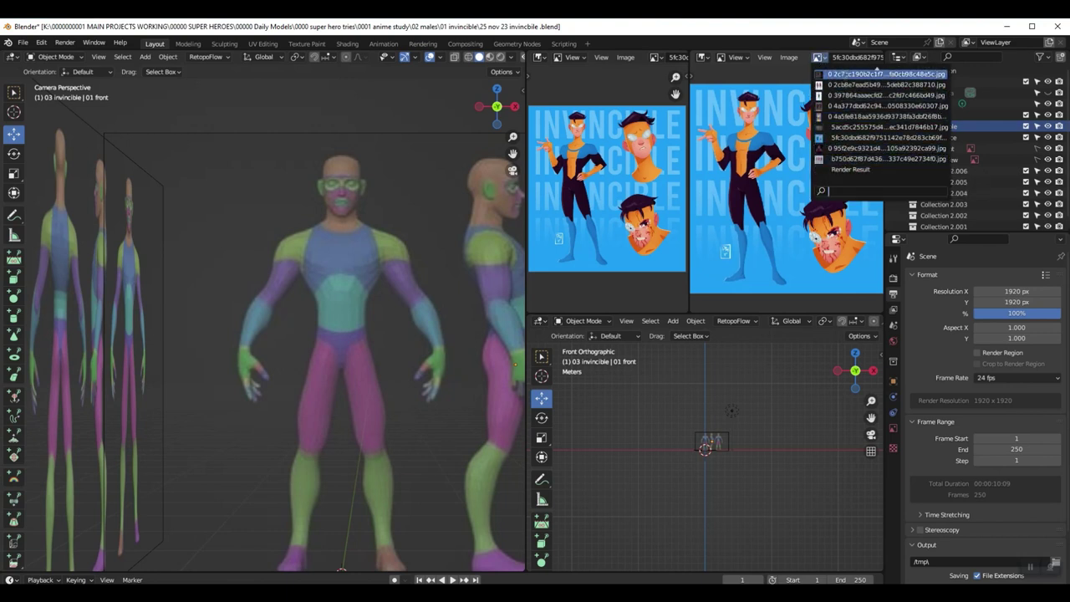
Step: Show the full-body yellow, black and blue Invincible suit image (397864aaaecfd2…jpg) in the larger reference viewer
scroll(848, 85, up, 1)
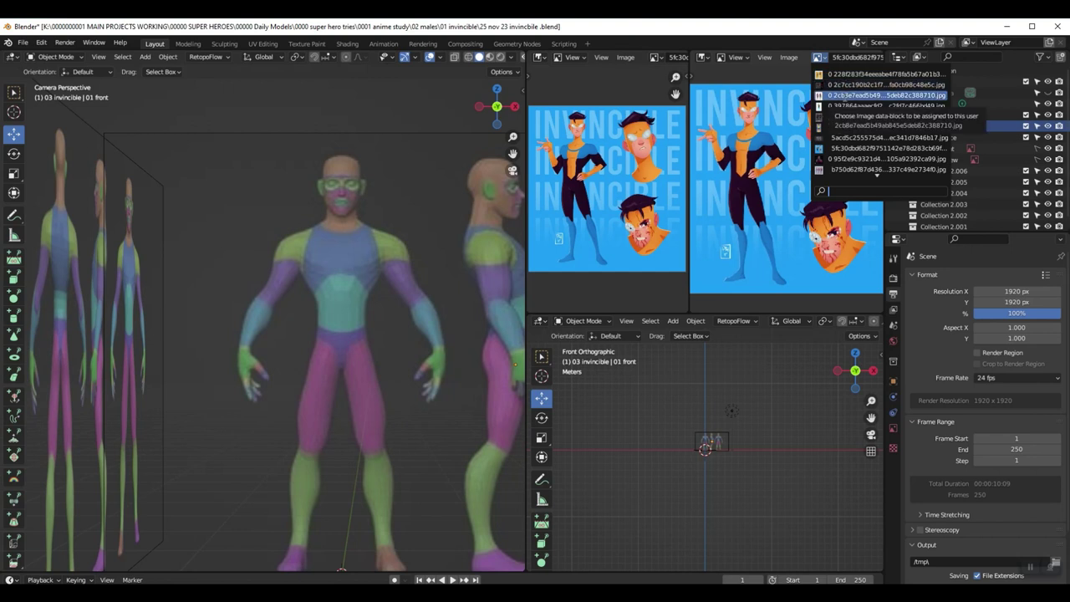
click(849, 96)
click(819, 56)
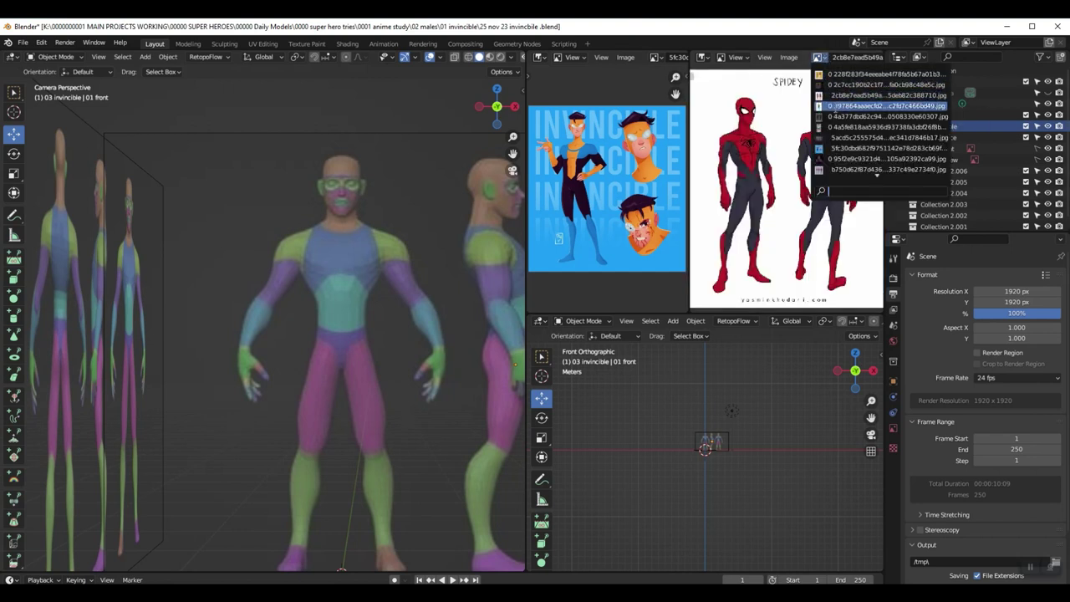
click(836, 107)
Step: Add a plane mesh to the scene and rotate it 90° about the X axis so it stands upright
scroll(833, 121, up, 1)
scroll(452, 159, up, 3)
scroll(391, 247, down, 3)
shift+middle_drag(390, 249, 332, 252)
scroll(356, 298, up, 3)
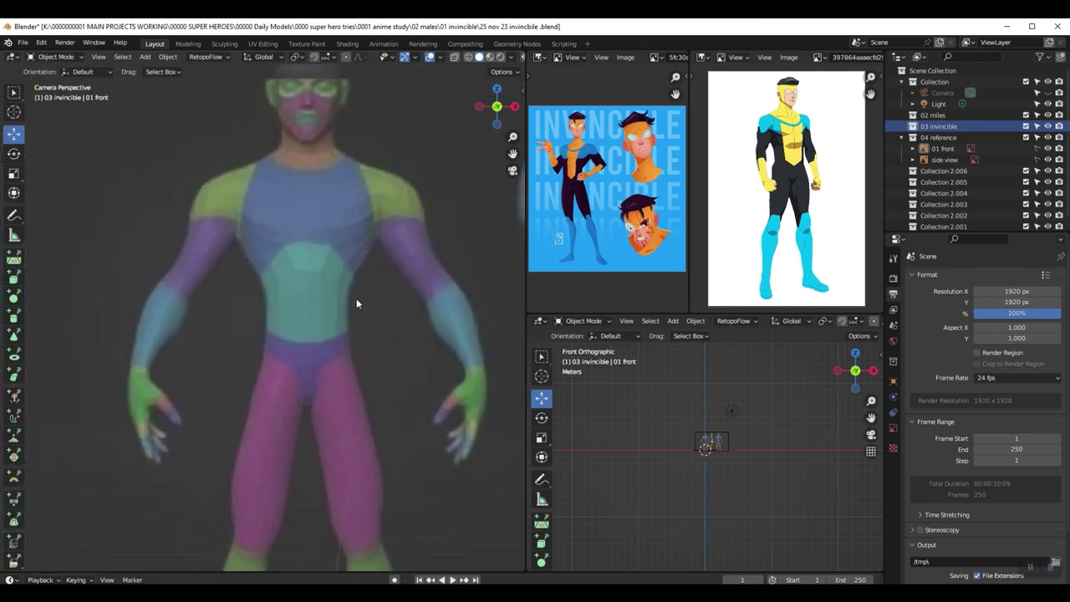
scroll(356, 302, up, 2)
key(shift+a)
mouse_move(356, 299)
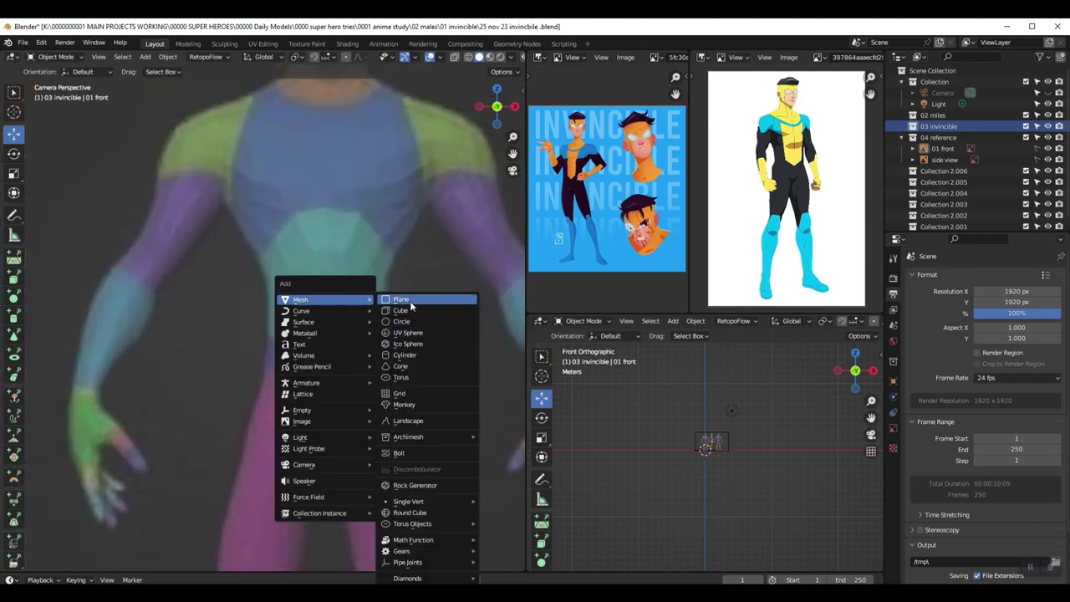
click(410, 301)
scroll(408, 307, down, 6)
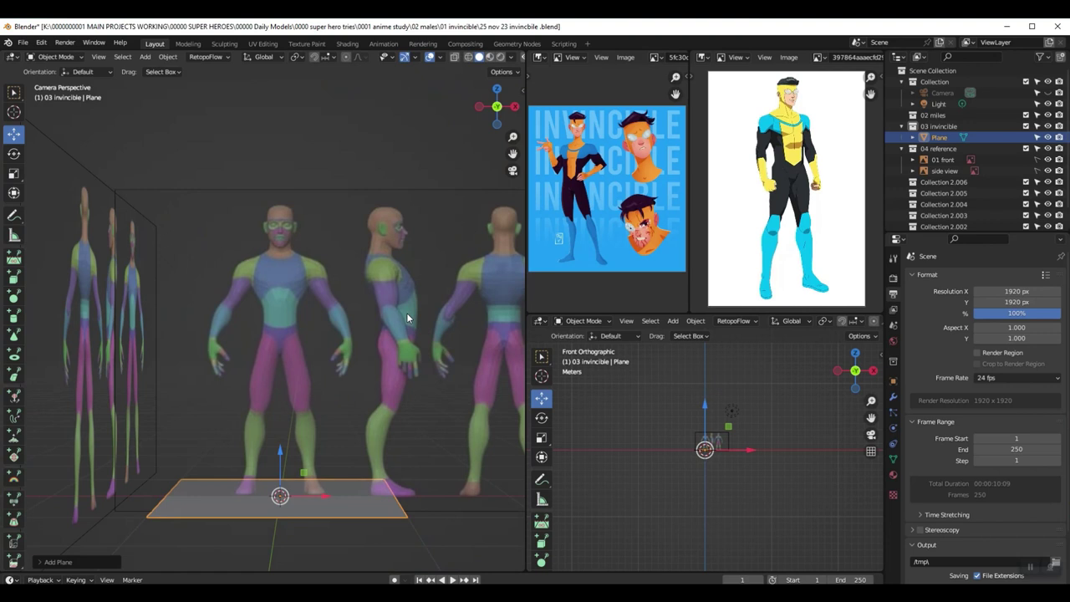
text(rx90)
key(Return)
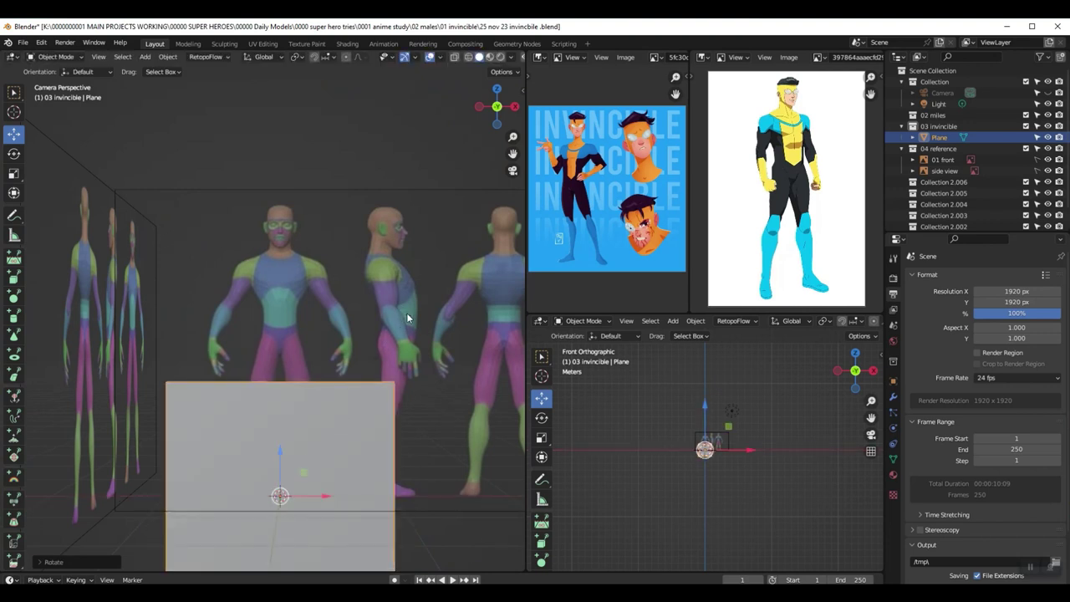
Step: Scale the plane down to a small square and raise it to the pelvis, just below the waistline of the front reference
key(s)
click(283, 493)
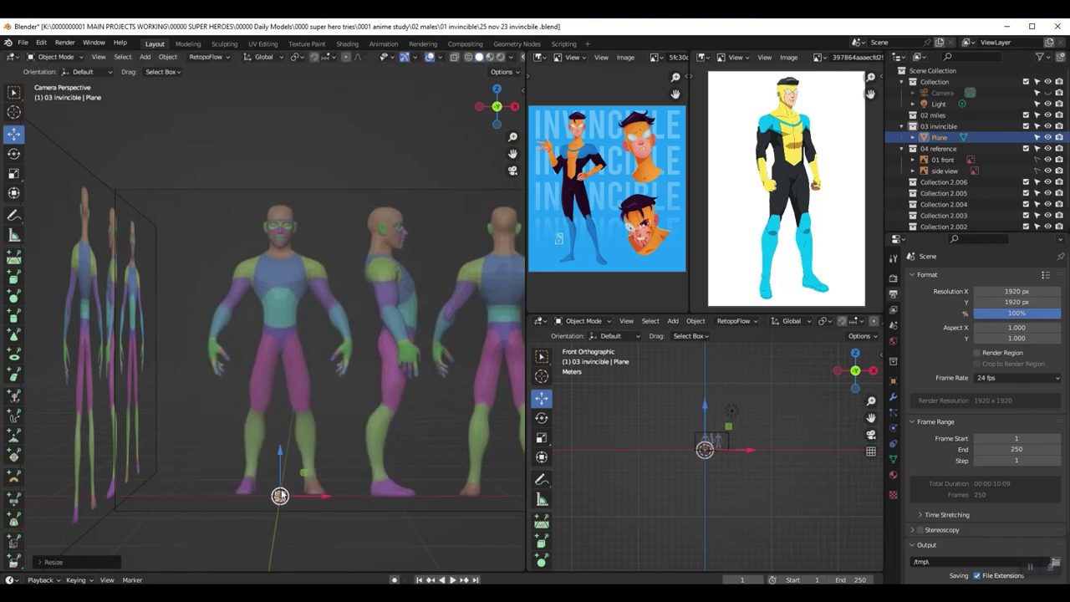
scroll(286, 489, up, 3)
drag(287, 536, 287, 288)
scroll(351, 306, up, 3)
key(s)
click(332, 321)
scroll(348, 317, up, 3)
shift+middle_drag(350, 317, 308, 292)
scroll(309, 292, up, 4)
drag(346, 275, 343, 327)
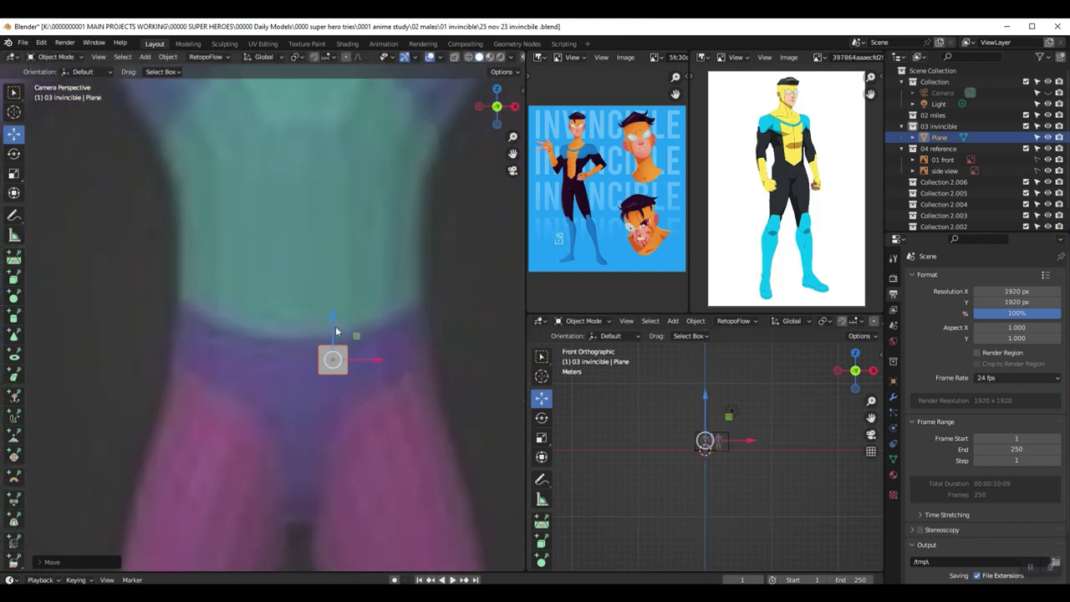
Step: Apply the small plane's location, rotation and scale so its origin sits at the world origin
scroll(347, 339, down, 3)
key(ctrl+a)
click(322, 315)
key(ctrl+a)
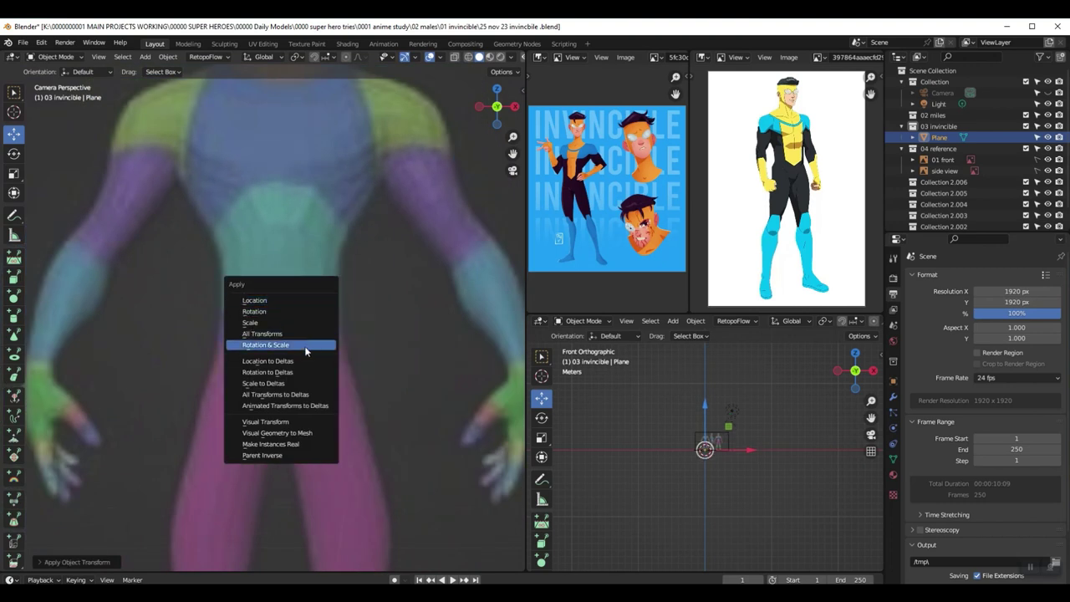
click(297, 345)
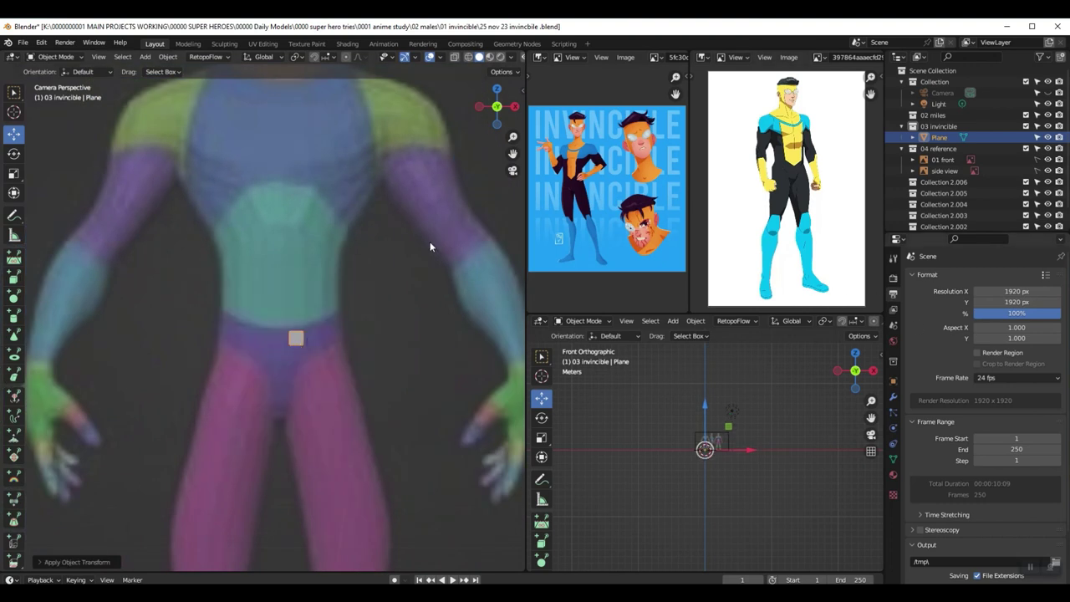
Step: Mirror the plane across the X axis with AutoMirror, using the positive orientation
key(n)
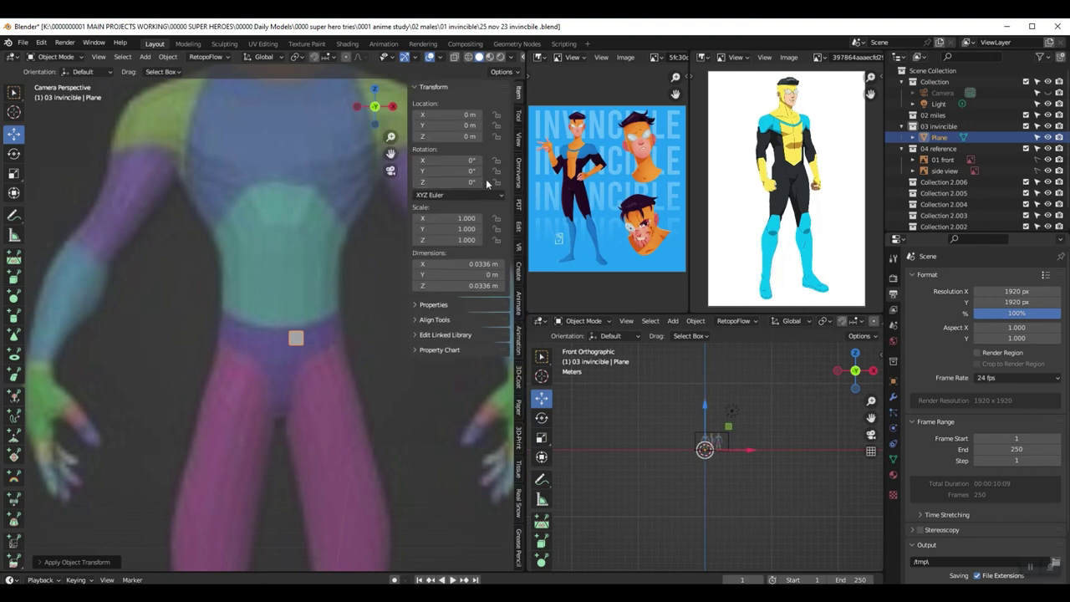
click(519, 122)
click(519, 224)
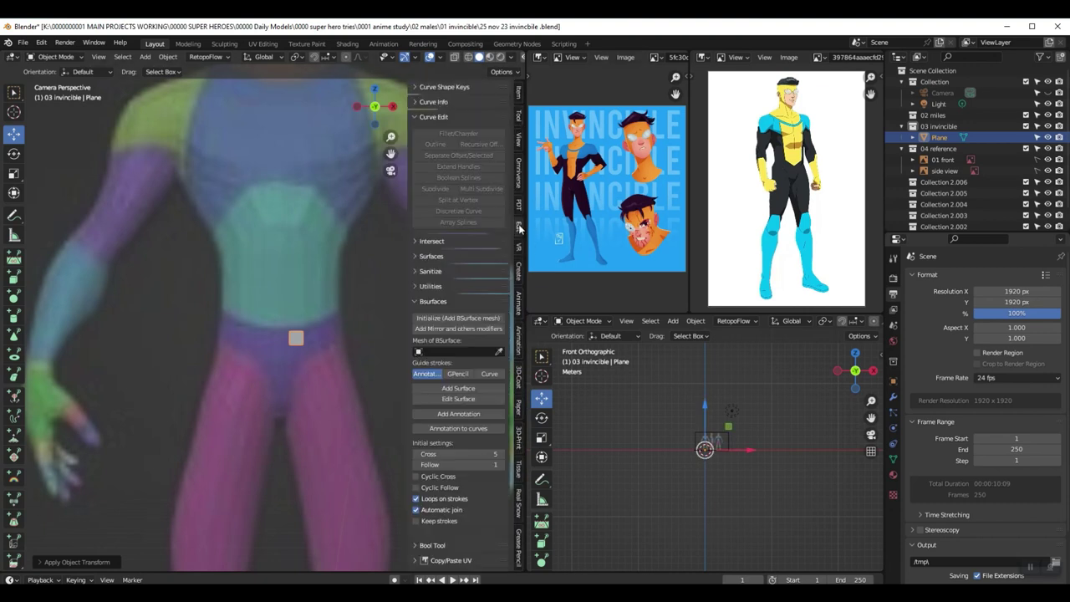
scroll(482, 338, down, 1)
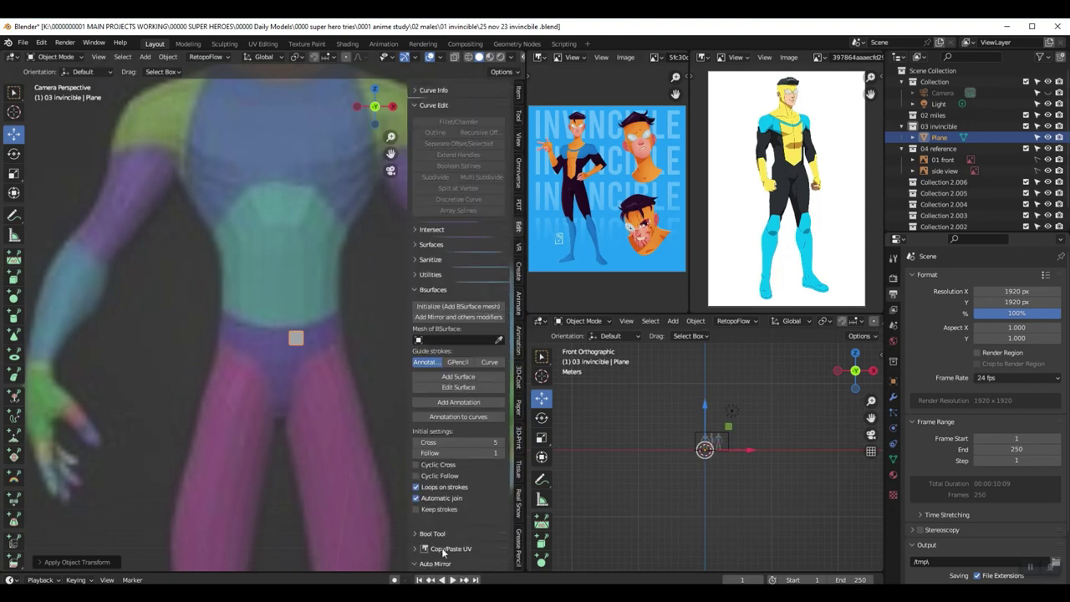
scroll(444, 552, down, 3)
click(434, 474)
click(459, 494)
Step: In Edit Mode, move the plane's geometry along X toward the centre until it meets its mirrored copy
scroll(351, 382, up, 2)
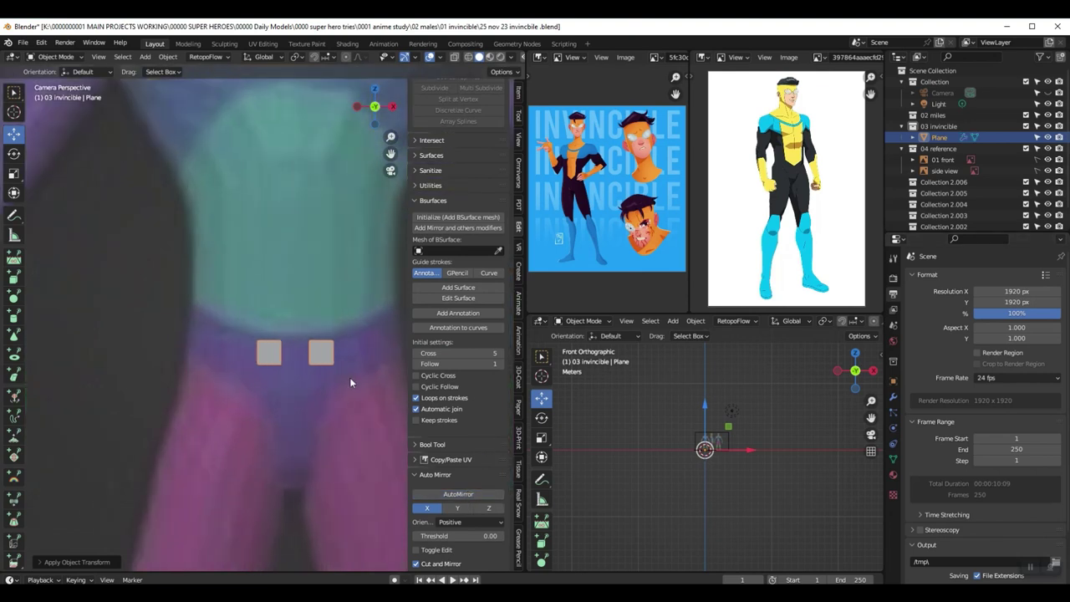
key(Tab)
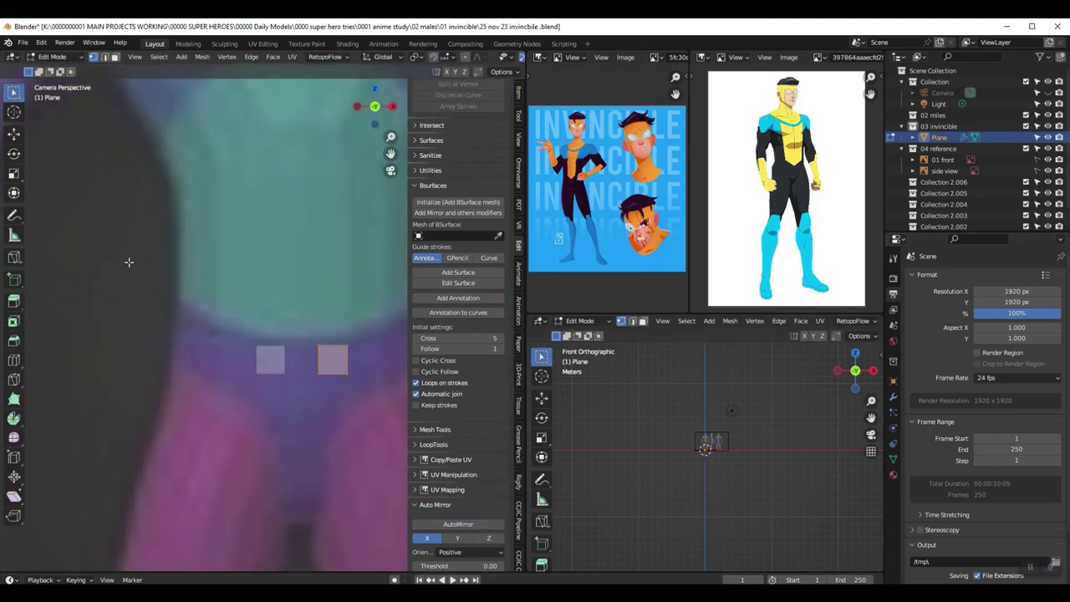
click(14, 134)
drag(366, 357, 348, 353)
Step: Move the plane forward along Y in the side view to the front surface of the pelvis
click(331, 345)
shift+click(332, 376)
shift+middle_drag(332, 378, 308, 383)
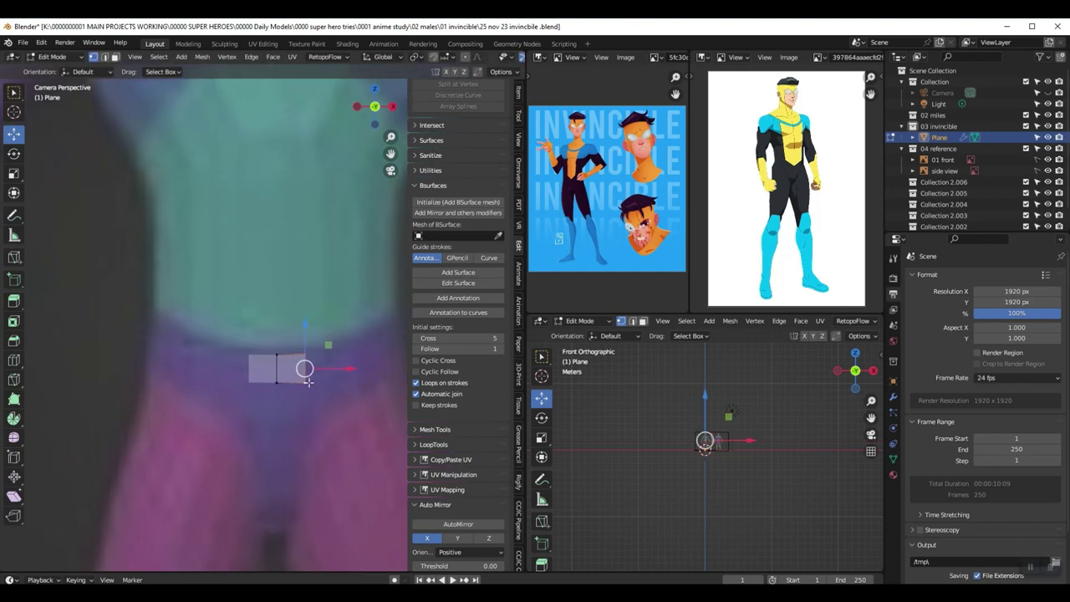
key(KP_3)
scroll(322, 332, up, 3)
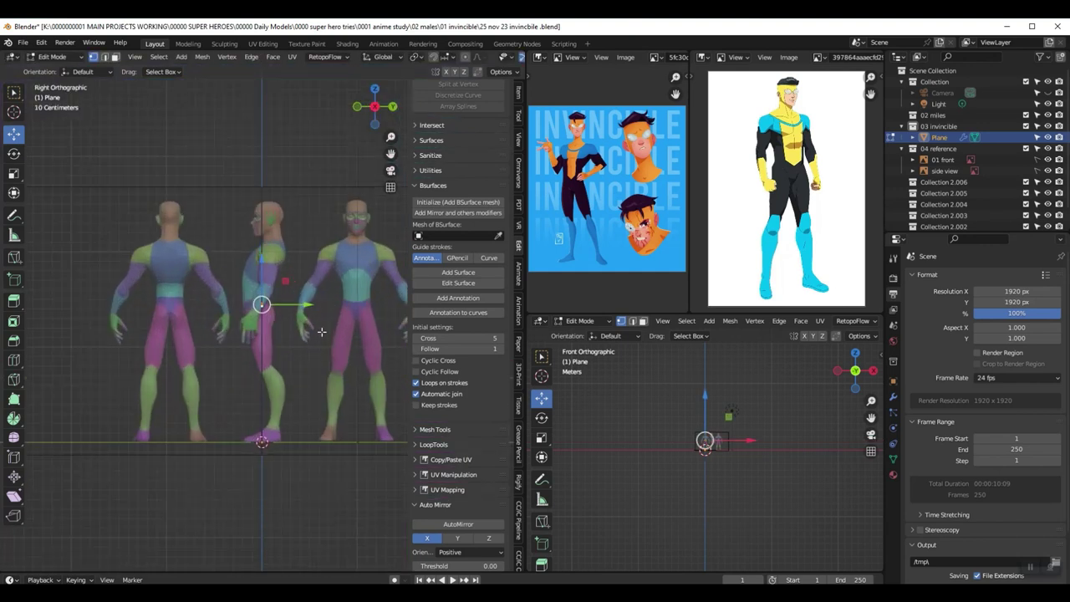
scroll(317, 326, up, 5)
drag(303, 291, 260, 298)
scroll(235, 305, up, 4)
key(KP_1)
scroll(132, 215, up, 4)
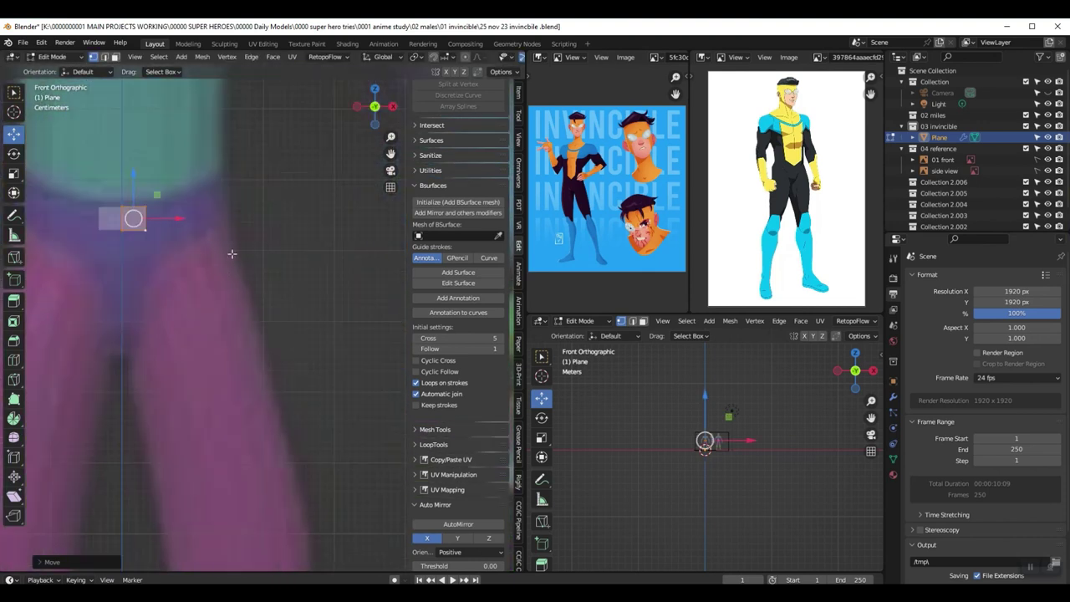
Step: Extend the plane outward with a second face that angles up and back along the front of the waist
shift+click(123, 211)
mouse_move(154, 187)
mouse_down()
mouse_move(191, 185)
mouse_move(156, 181)
mouse_up()
key(KP_3)
middle_drag(100, 172, 284, 226)
middle_drag(229, 246, 244, 379)
middle_drag(175, 380, 217, 376)
drag(203, 396, 99, 539)
middle_drag(117, 510, 125, 539)
drag(156, 472, 157, 492)
Step: Extrude the strip's outer edge backward in the side view, then shift it outward in the front view along the waistline curve
key(KP_3)
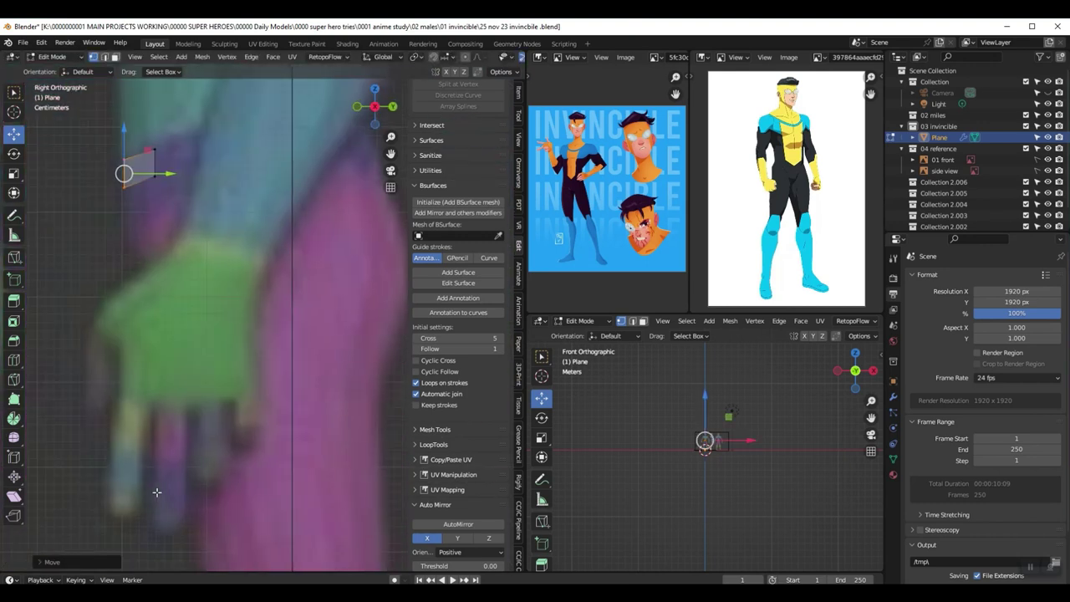
shift+middle_drag(190, 268, 272, 370)
scroll(272, 371, up, 4)
drag(263, 141, 172, 217)
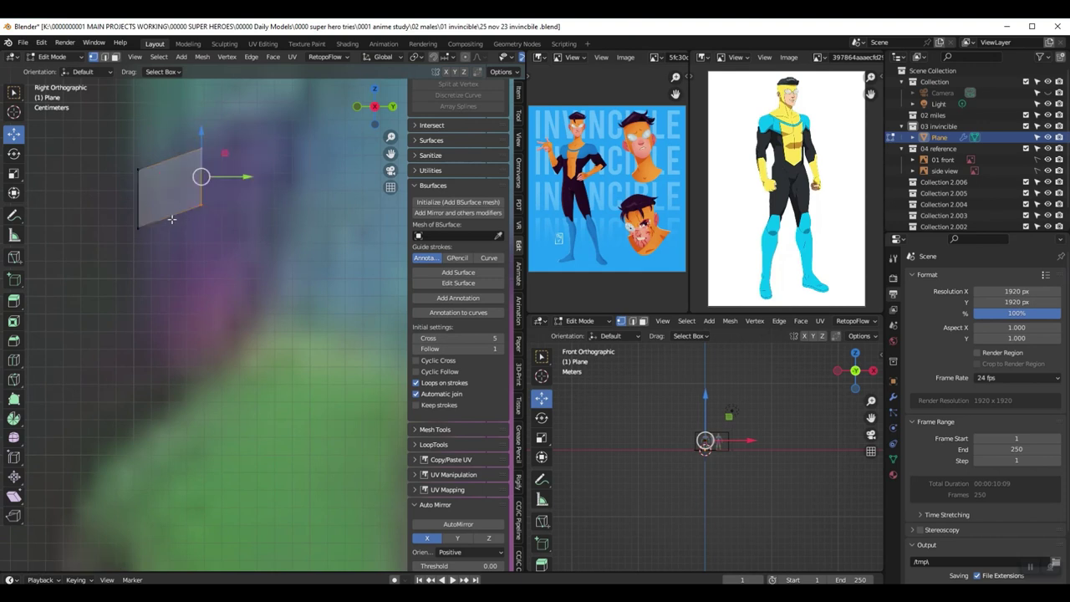
shift+middle_drag(215, 222, 236, 359)
key(e)
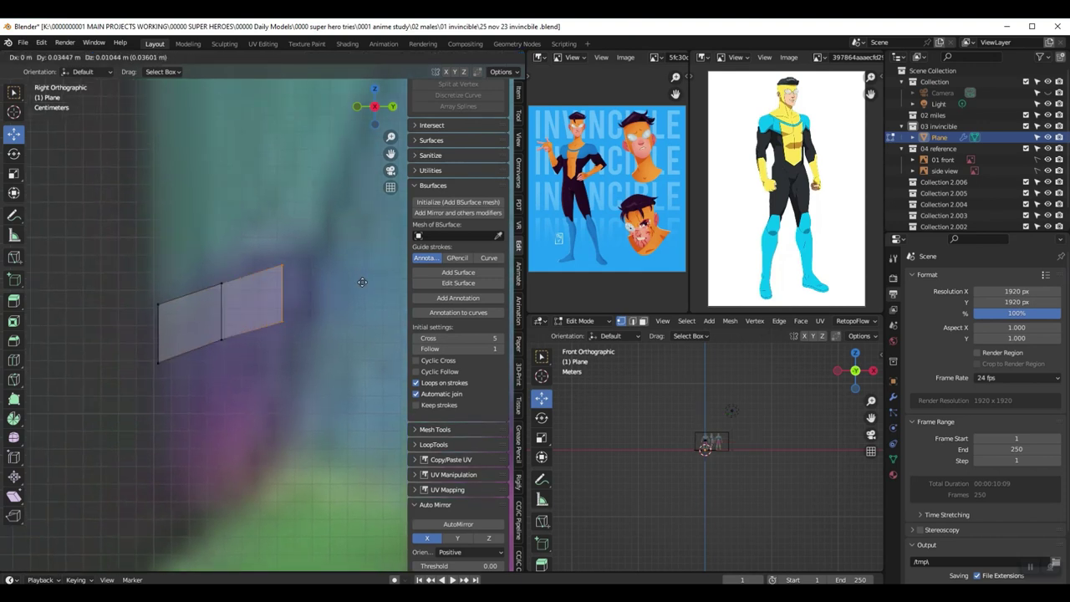
click(378, 280)
key(KP_1)
drag(178, 297, 237, 272)
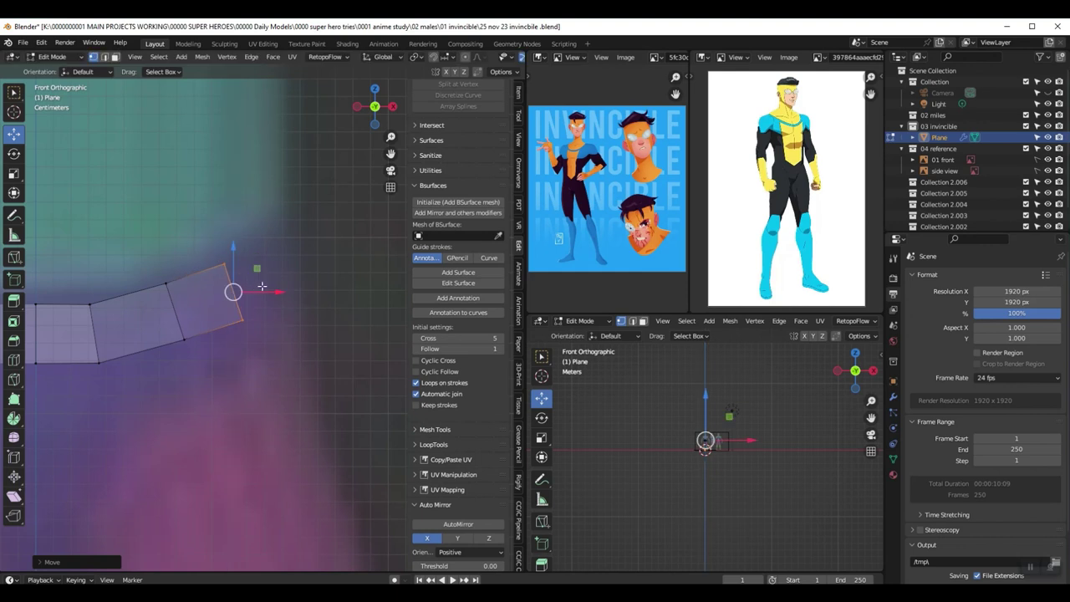
scroll(276, 292, down, 3)
drag(279, 306, 272, 306)
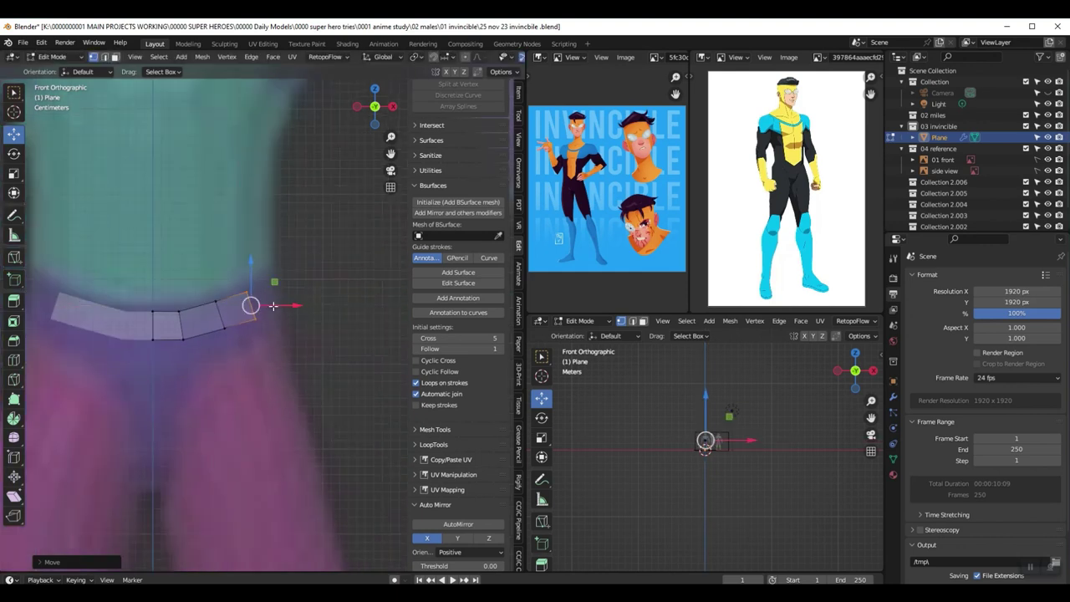
Step: Extrude the outer edge to the side of the waist and move it back along Y to follow the hip
key(e)
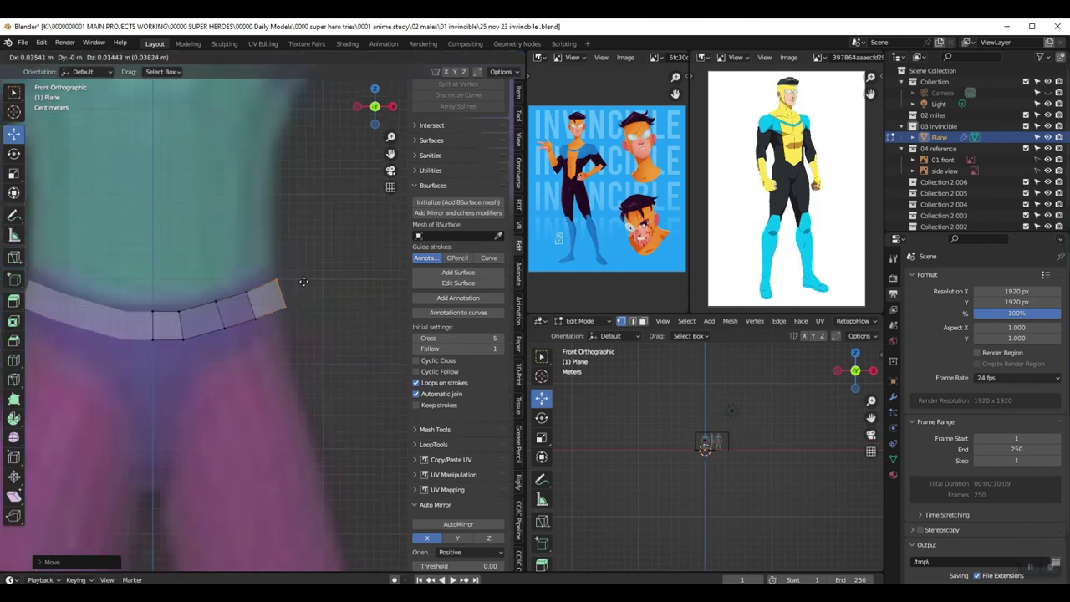
click(279, 292)
key(KP_3)
key(g)
key(y)
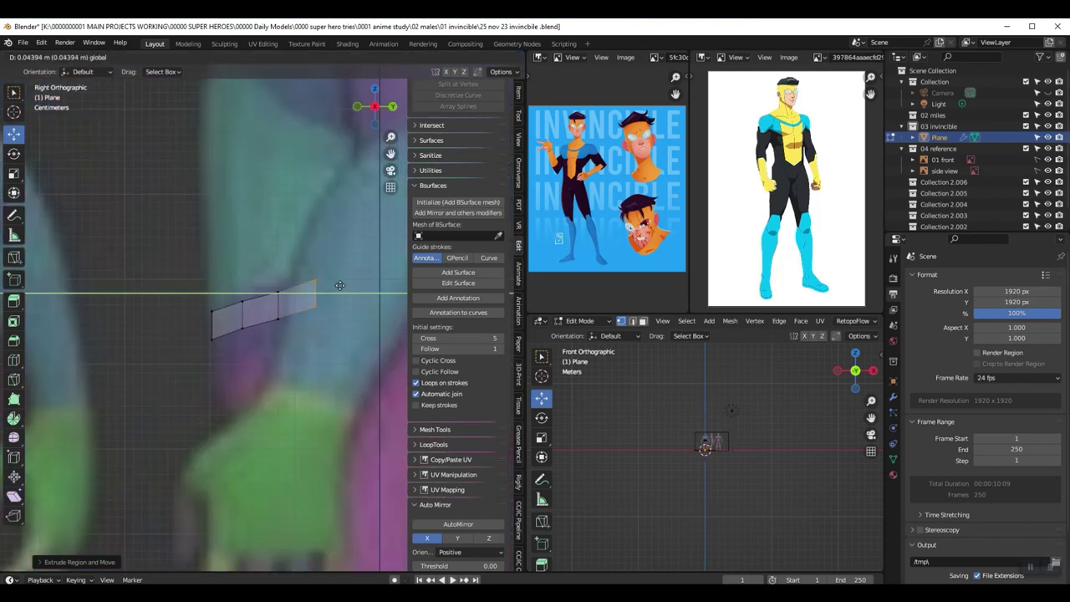
click(360, 281)
Step: Extrude the strip's outer edge twice more toward the back along the side of the hip
scroll(259, 318, down, 5)
middle_drag(209, 320, 191, 360)
scroll(315, 308, up, 3)
key(KP_3)
scroll(260, 335, down, 3)
scroll(191, 360, up, 3)
key(e)
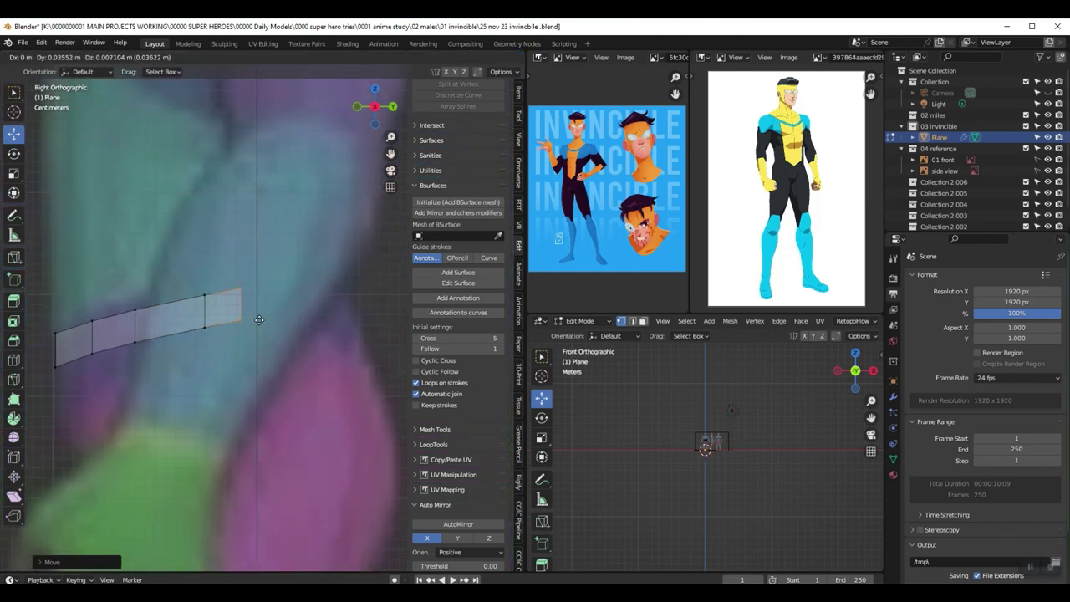
click(272, 318)
scroll(283, 318, down, 2)
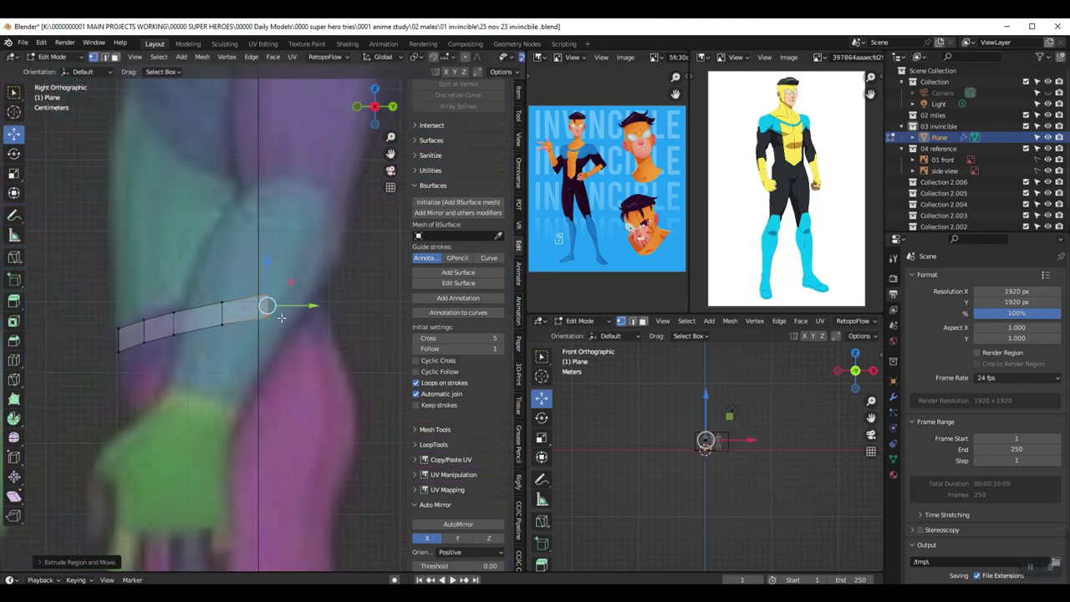
scroll(282, 318, down, 3)
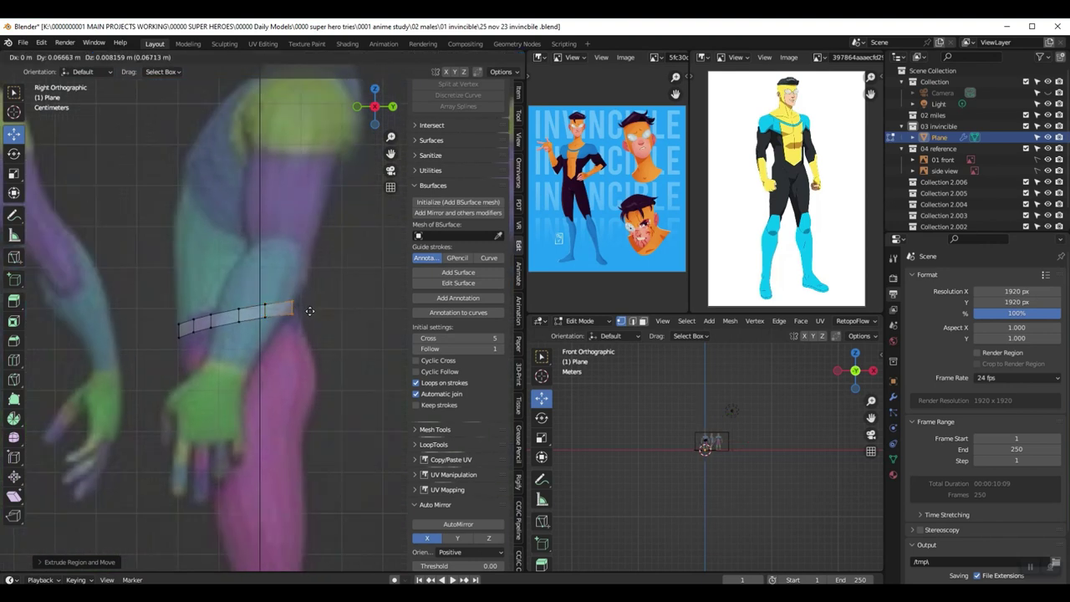
scroll(292, 310, down, 1)
scroll(310, 312, down, 2)
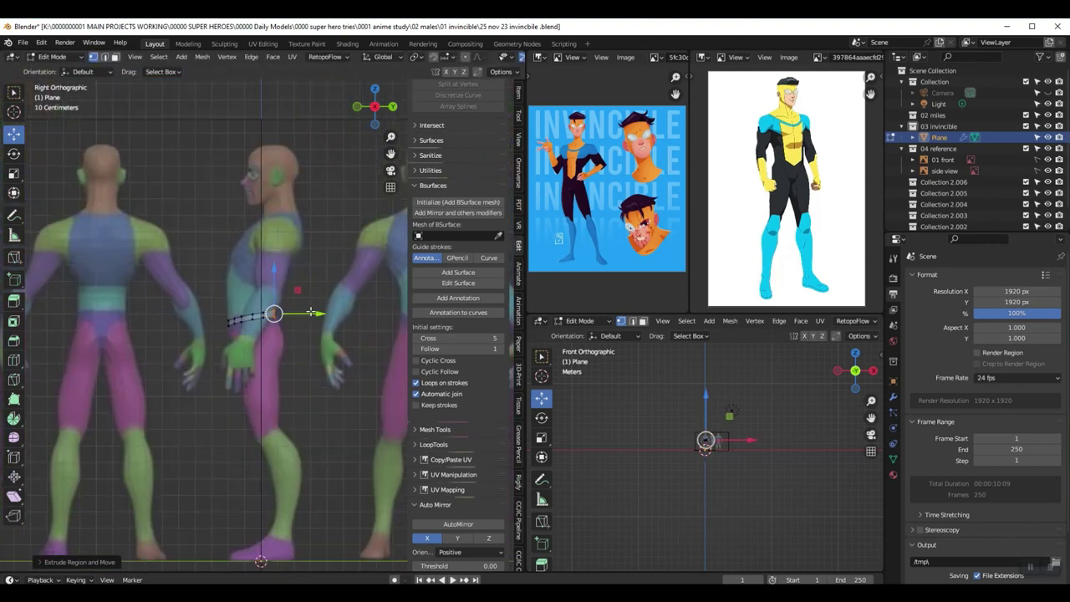
Step: Move the strip's rear end edge about 0.011 m farther back in the side view
scroll(311, 311, up, 3)
middle_drag(318, 309, 200, 305)
scroll(218, 374, up, 3)
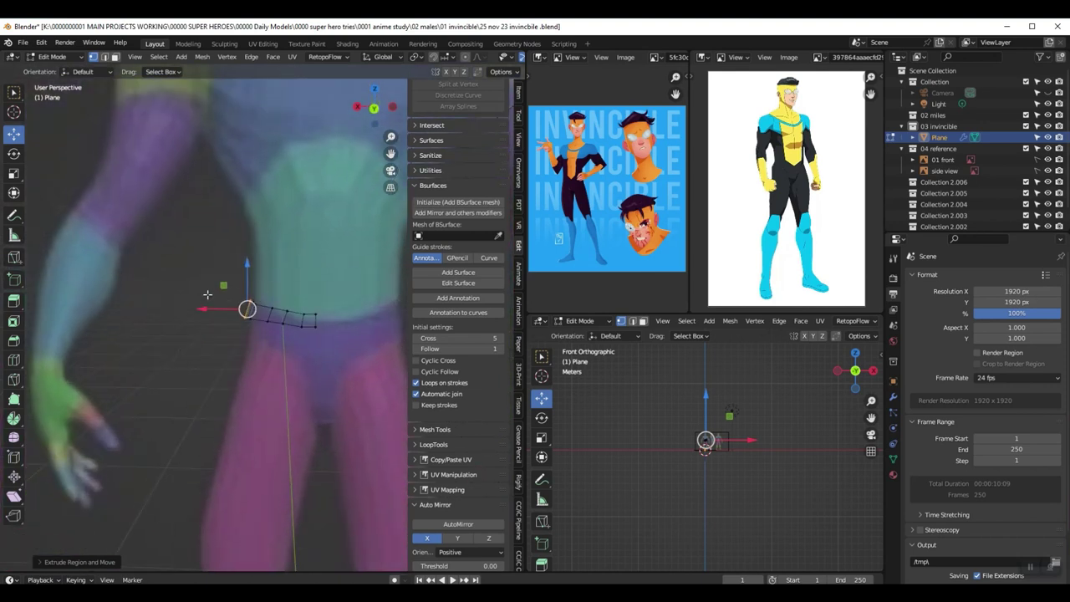
key(KP_1)
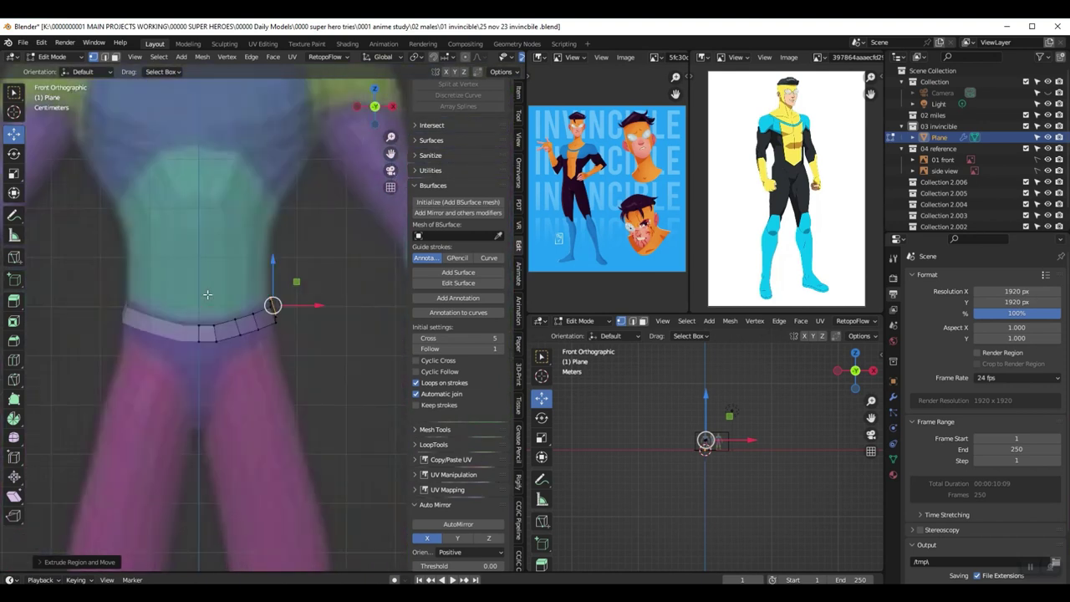
key(KP_3)
key(e)
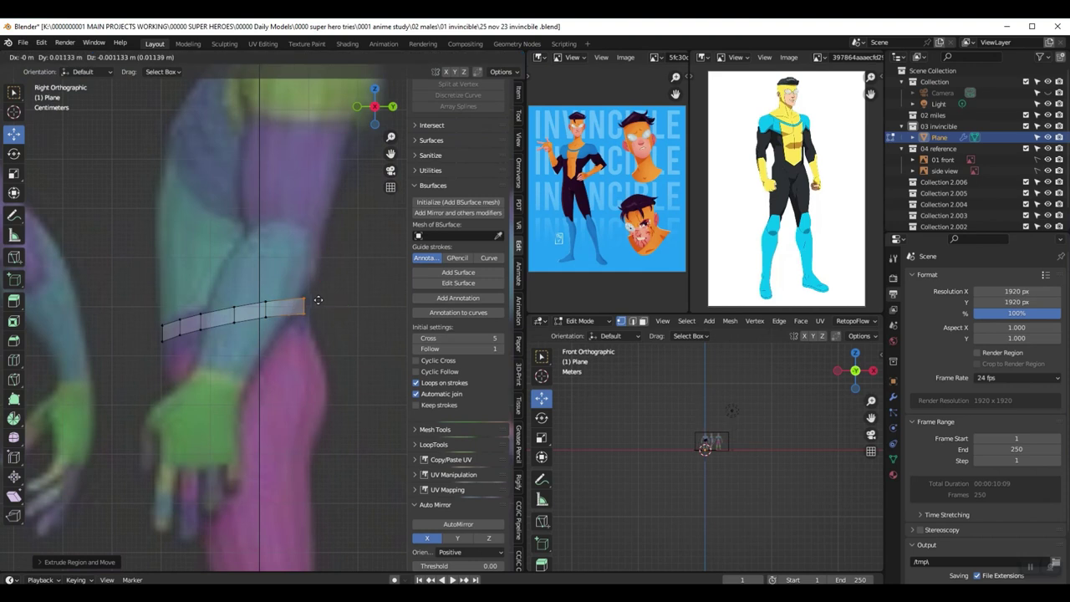
click(318, 299)
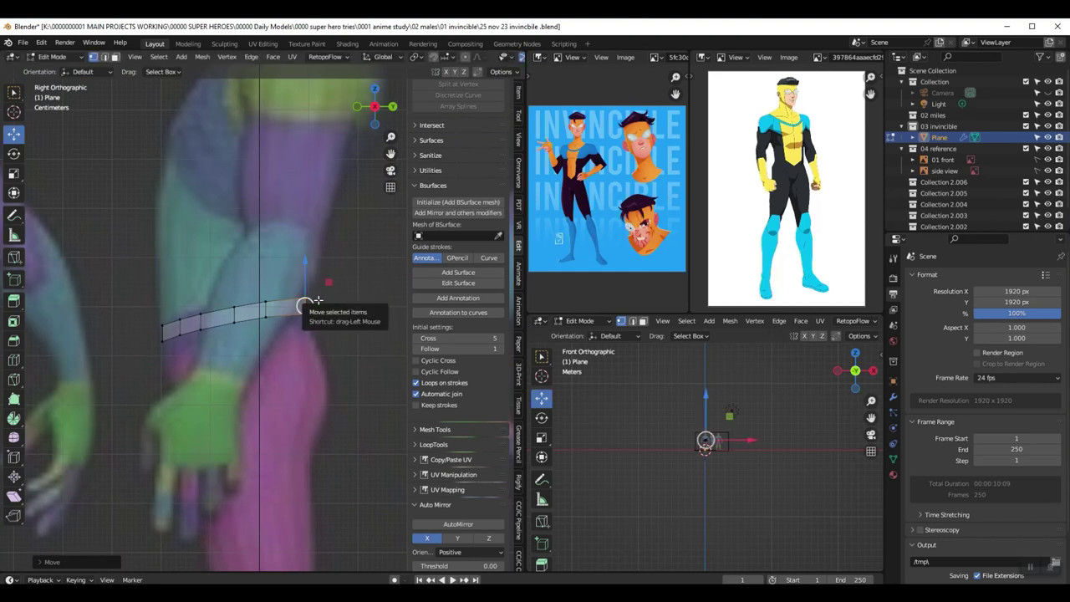
Step: Extrude the rear edge inward across the back of the waist and select the whole strip
middle_drag(318, 299, 259, 365)
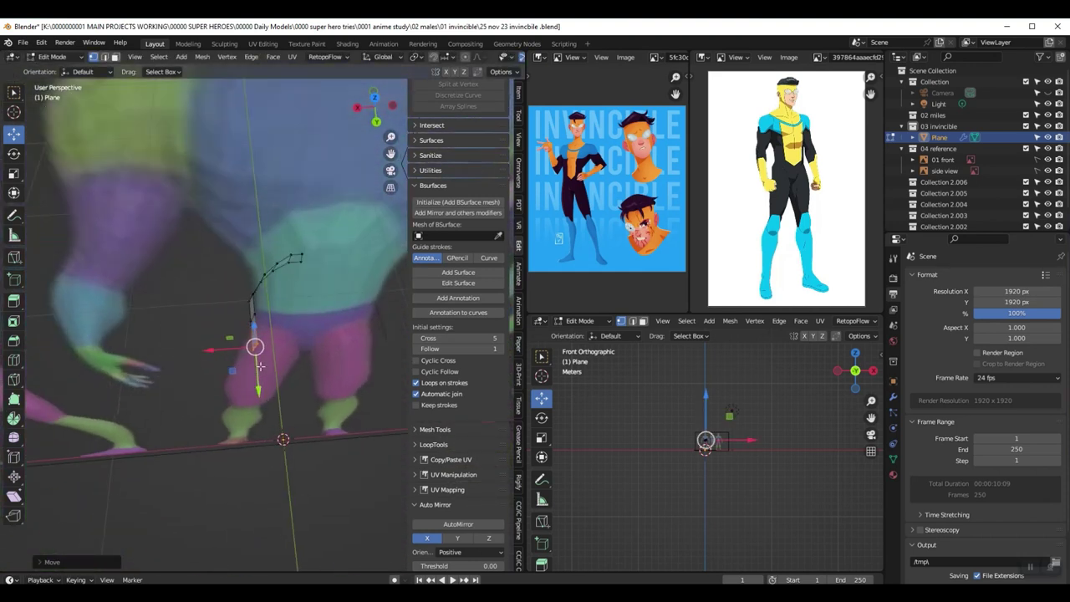
key(e)
click(282, 357)
middle_drag(281, 356, 324, 286)
key(a)
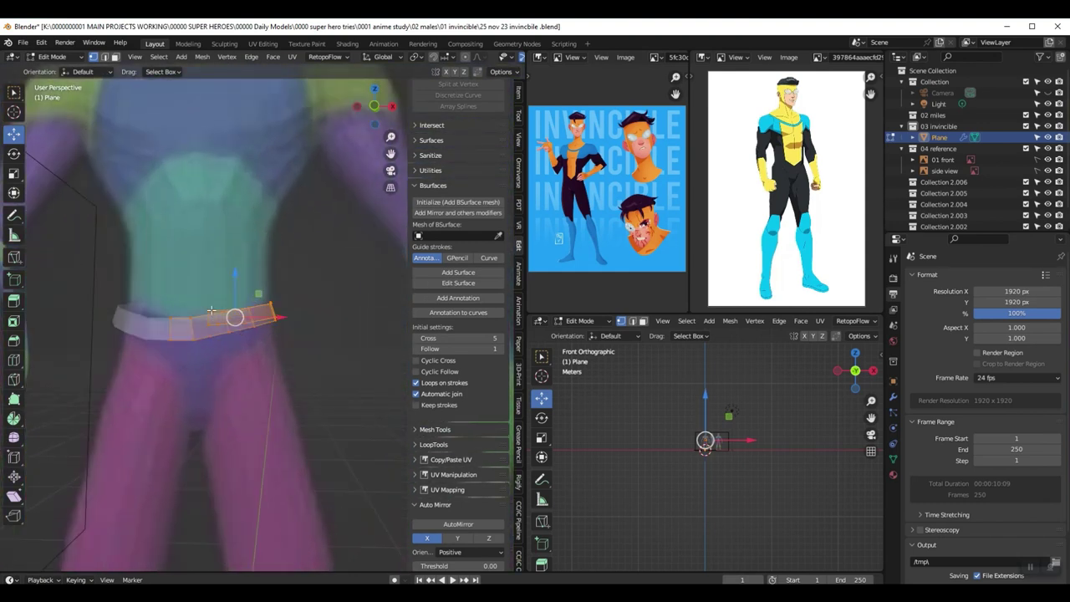
Step: Select only the upper edge loop of the waist strip and raise it slightly along Z
click(167, 318)
key(a)
key(alt+a)
alt+click(193, 316)
drag(234, 268, 234, 261)
scroll(233, 260, down, 1)
key(KP_1)
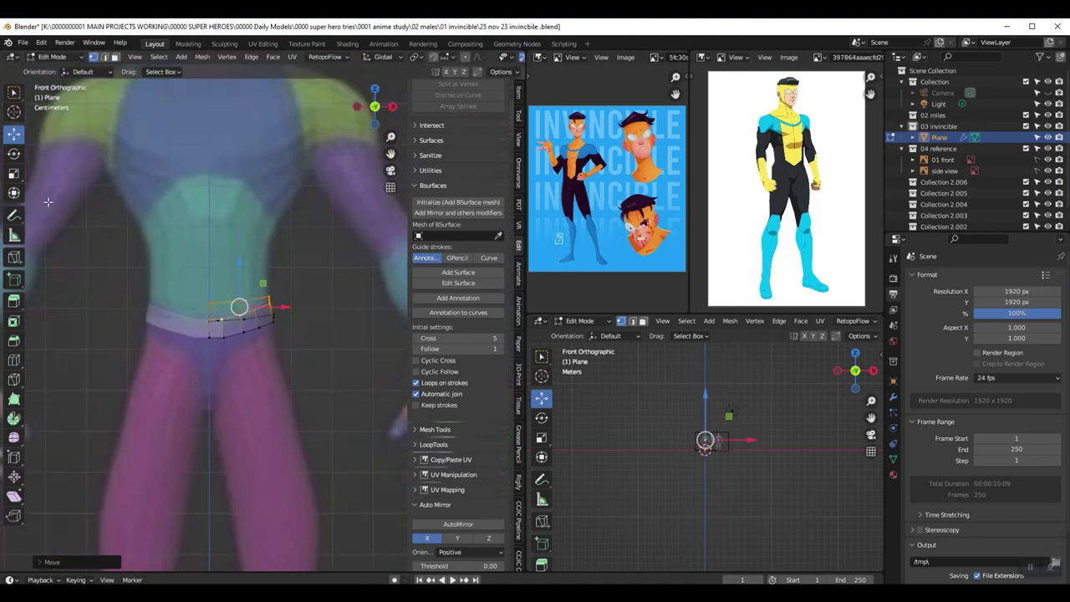
Step: Compare the waist strip with the front, side and back reference figures around the hips
scroll(136, 234, up, 3)
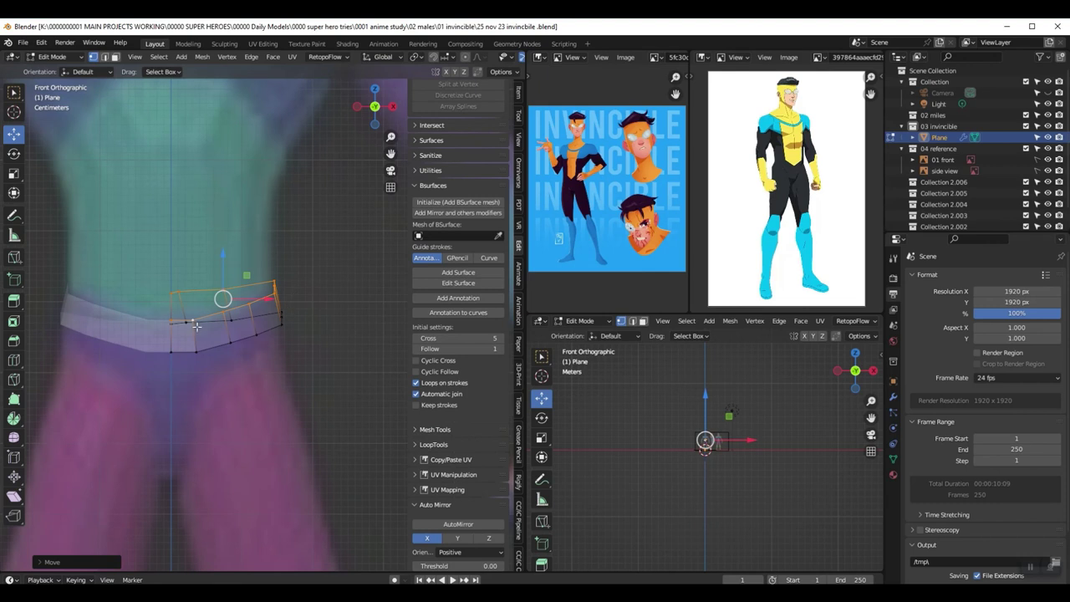
key(KP_3)
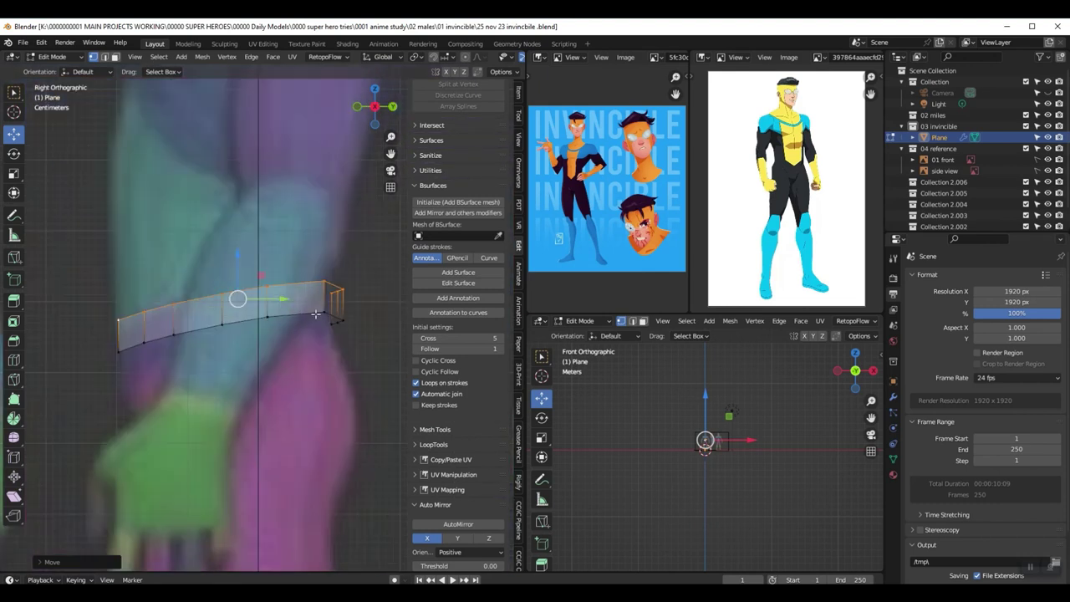
scroll(316, 314, down, 8)
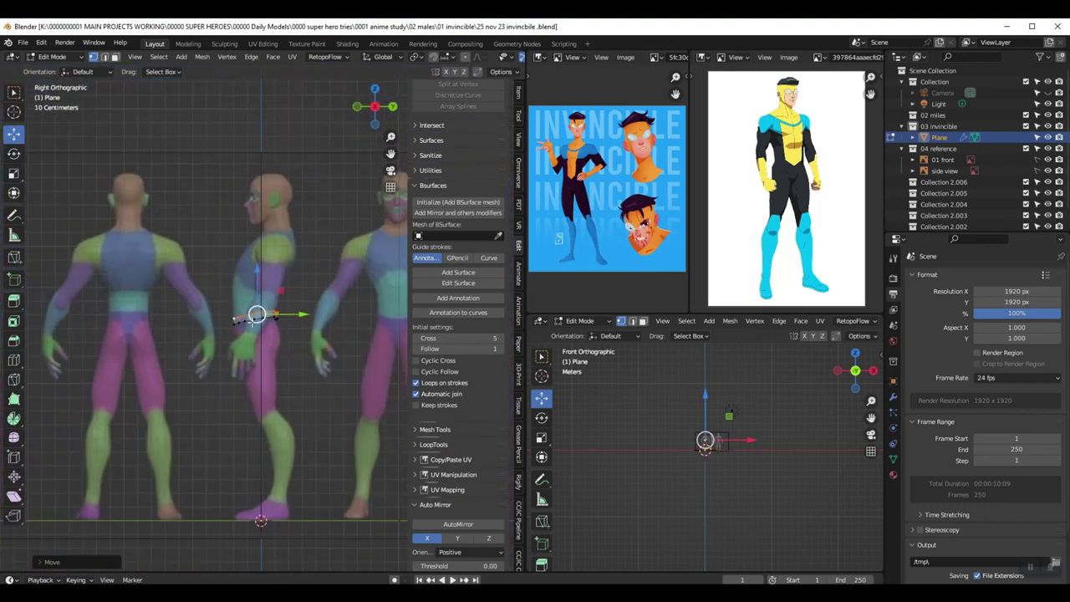
scroll(257, 314, up, 5)
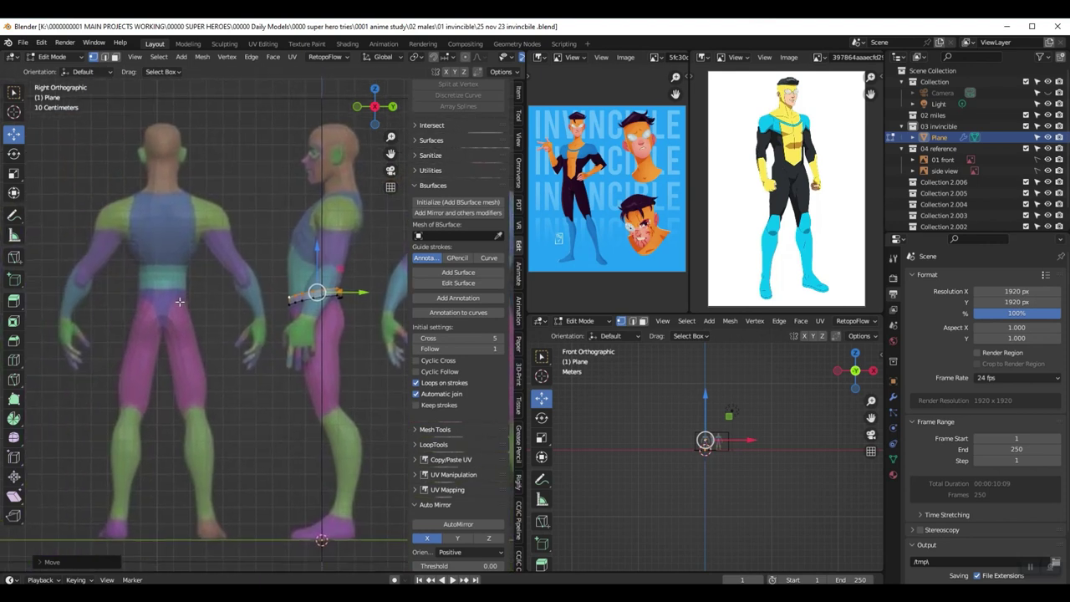
scroll(179, 301, down, 2)
scroll(179, 302, up, 2)
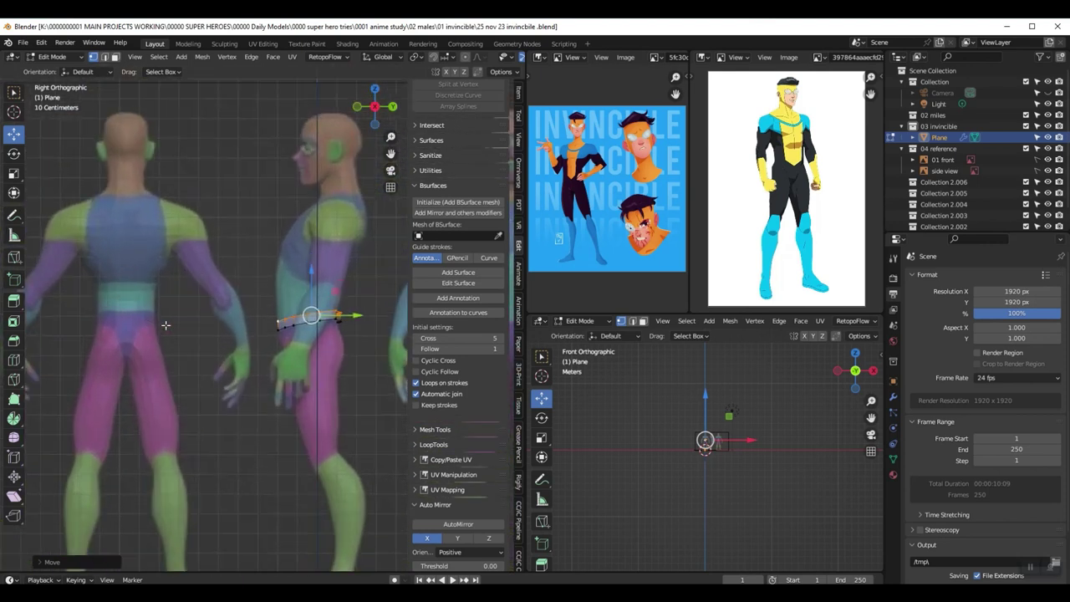
scroll(175, 320, down, 2)
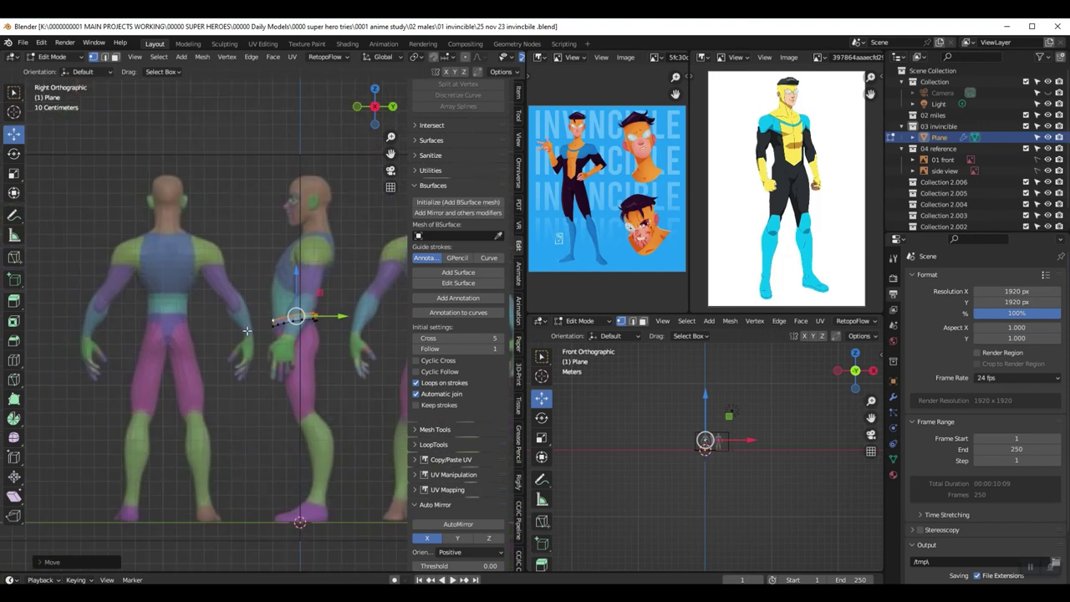
scroll(289, 325, up, 5)
Step: Extrude the waist strip's lower front center edge about 0.065 m down and slightly back, following the side reference
middle_drag(289, 324, 290, 351)
scroll(393, 320, up, 2)
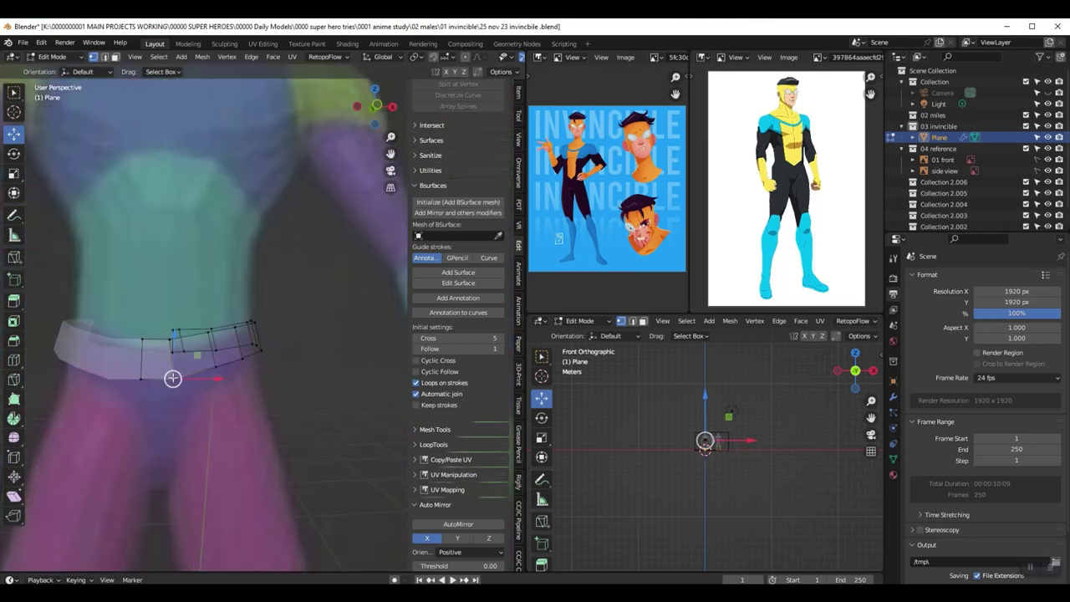
shift+click(146, 380)
middle_drag(149, 380, 138, 374)
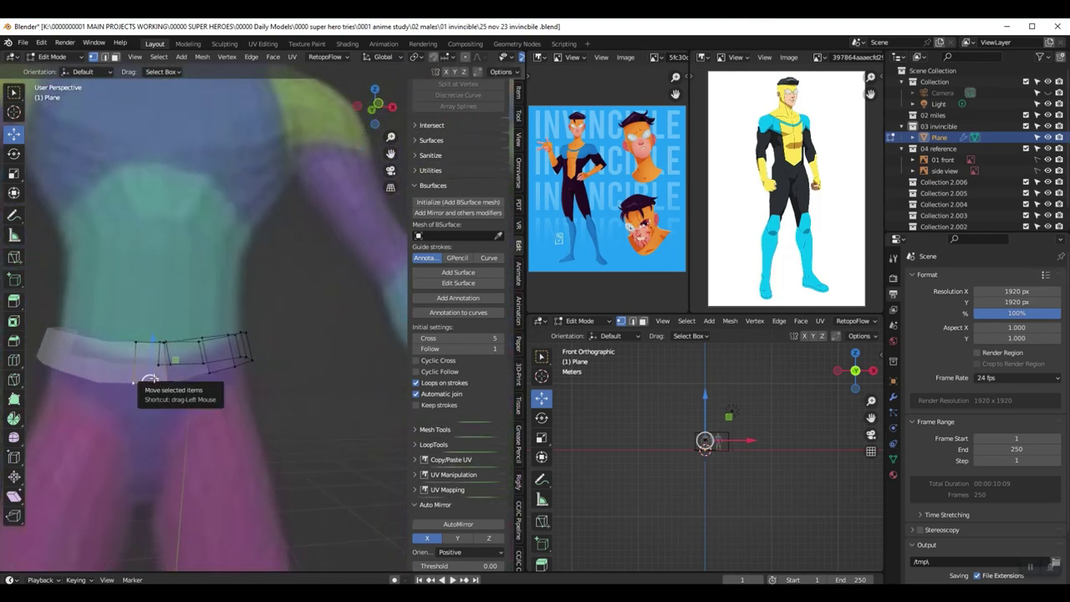
key(KP_3)
key(KP_5)
scroll(153, 378, down, 4)
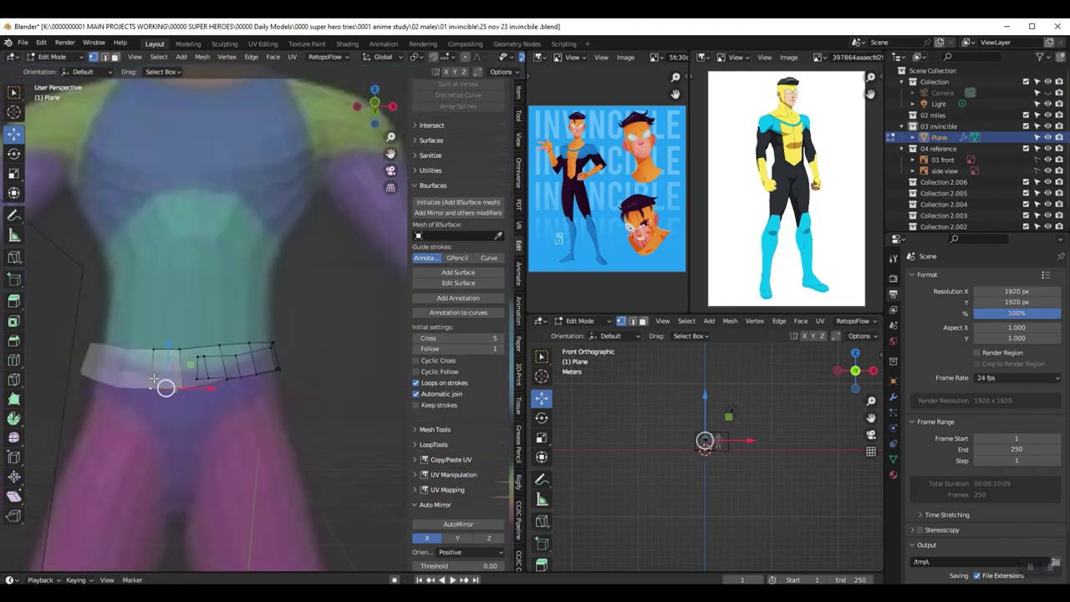
key(KP_3)
scroll(160, 384, down, 2)
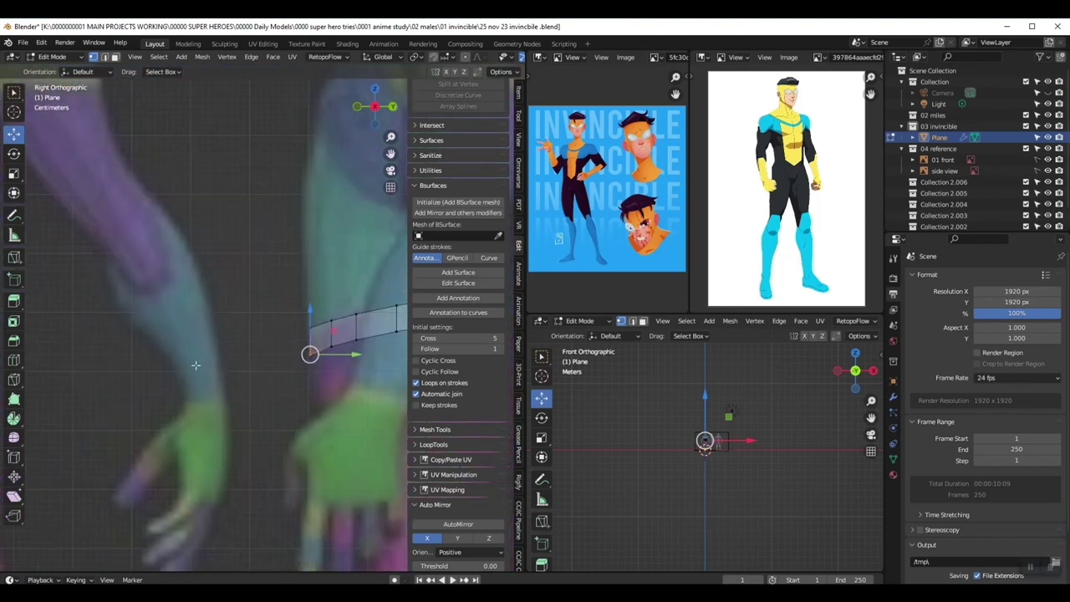
key(e)
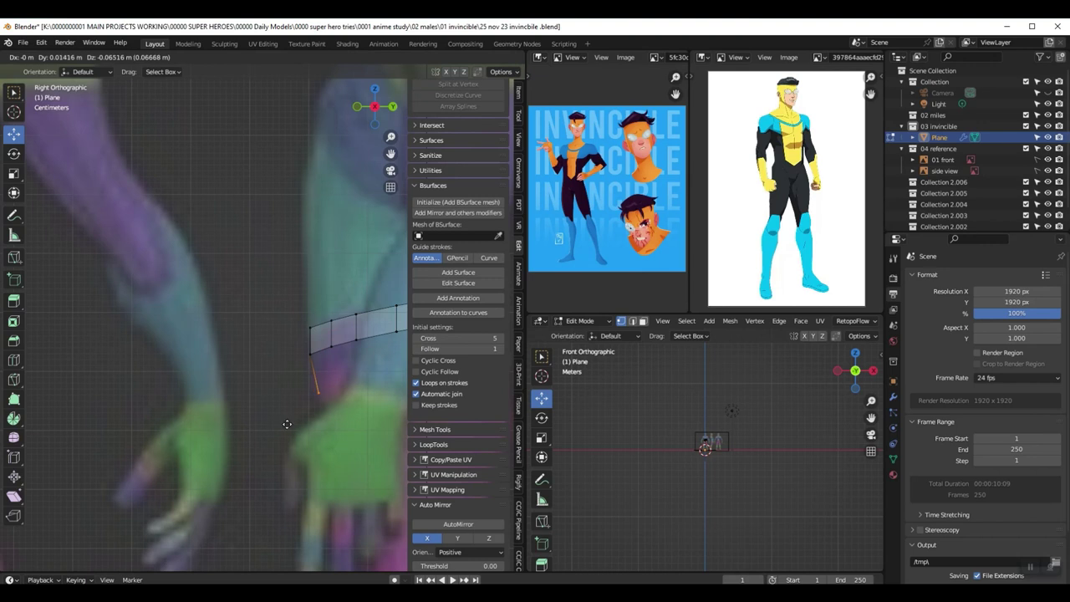
click(289, 424)
Step: Narrow the front flap's lower edge and extrude it further down toward the crotch
key(KP_1)
drag(237, 395, 229, 395)
key(e)
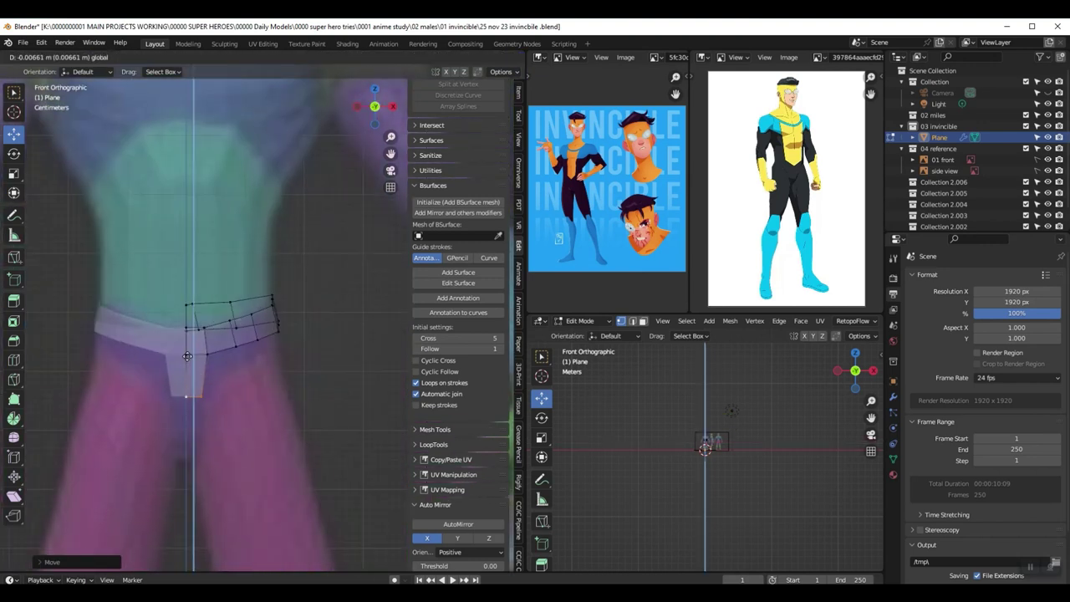
click(186, 382)
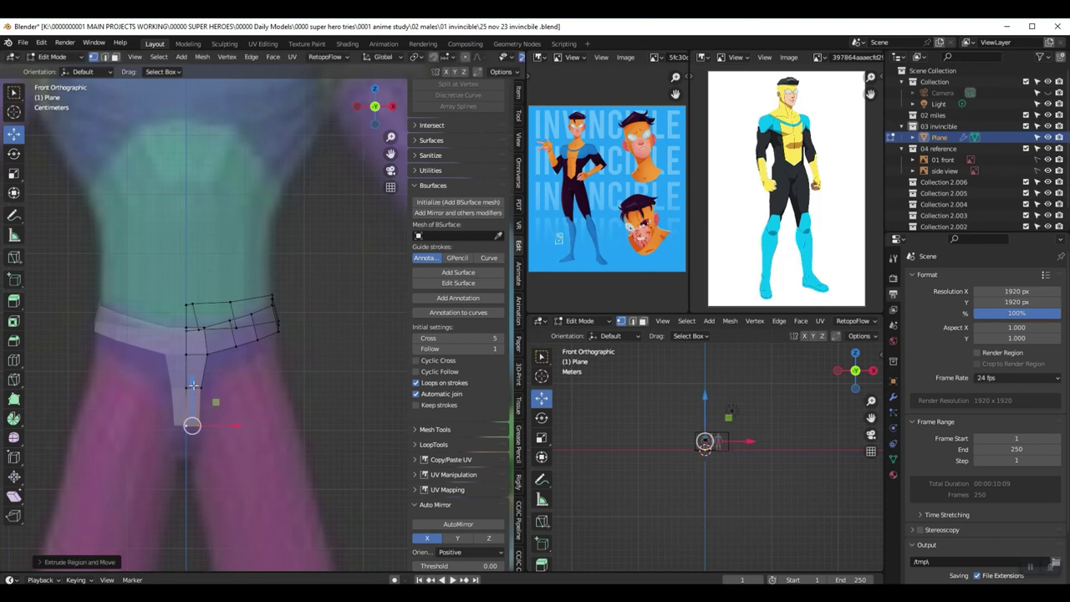
Step: Extrude the flap's lower edge back under the crotch and shift the flap's middle edge slightly forward along Y
key(KP_3)
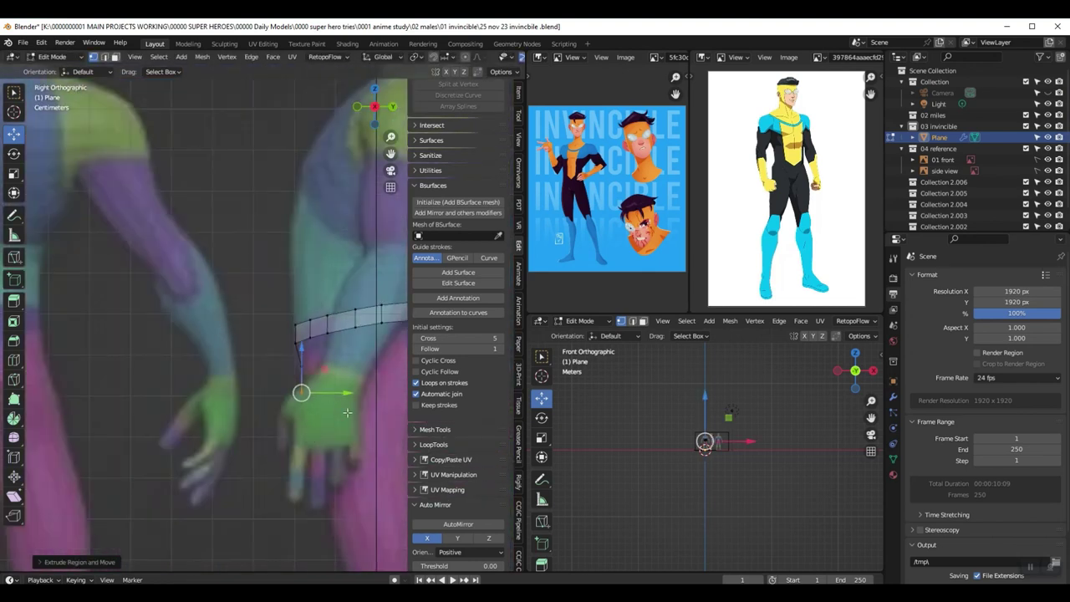
key(e)
click(392, 433)
click(301, 367)
drag(341, 366, 336, 366)
middle_drag(332, 366, 490, 337)
middle_drag(204, 443, 329, 422)
drag(212, 396, 130, 466)
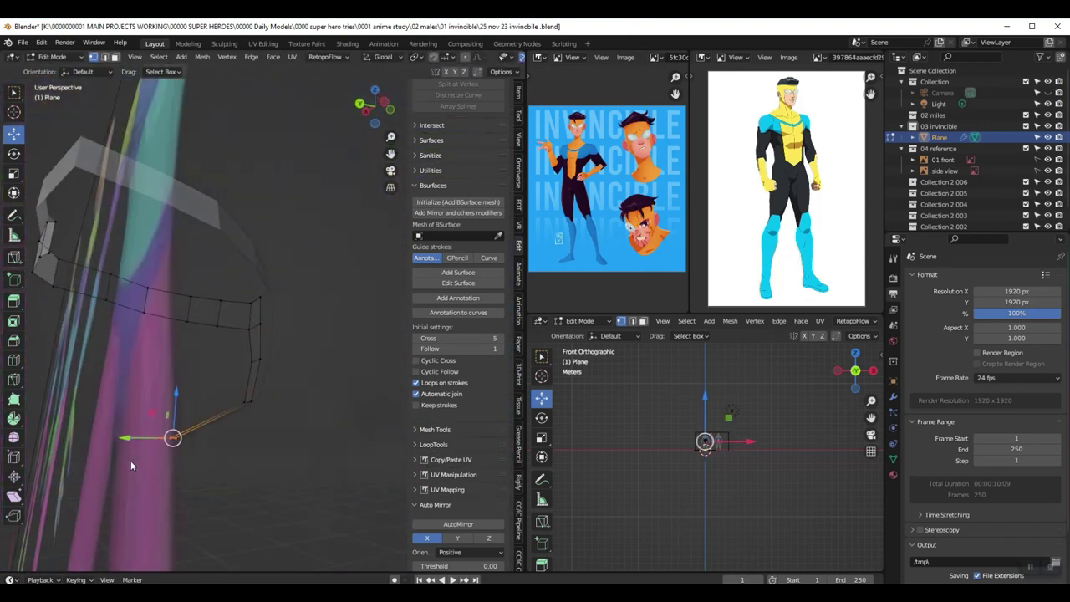
Step: Check the crotch strip's shape against the front and side body references
scroll(130, 466, down, 5)
middle_drag(152, 462, 211, 478)
scroll(212, 479, down, 3)
scroll(213, 480, up, 1)
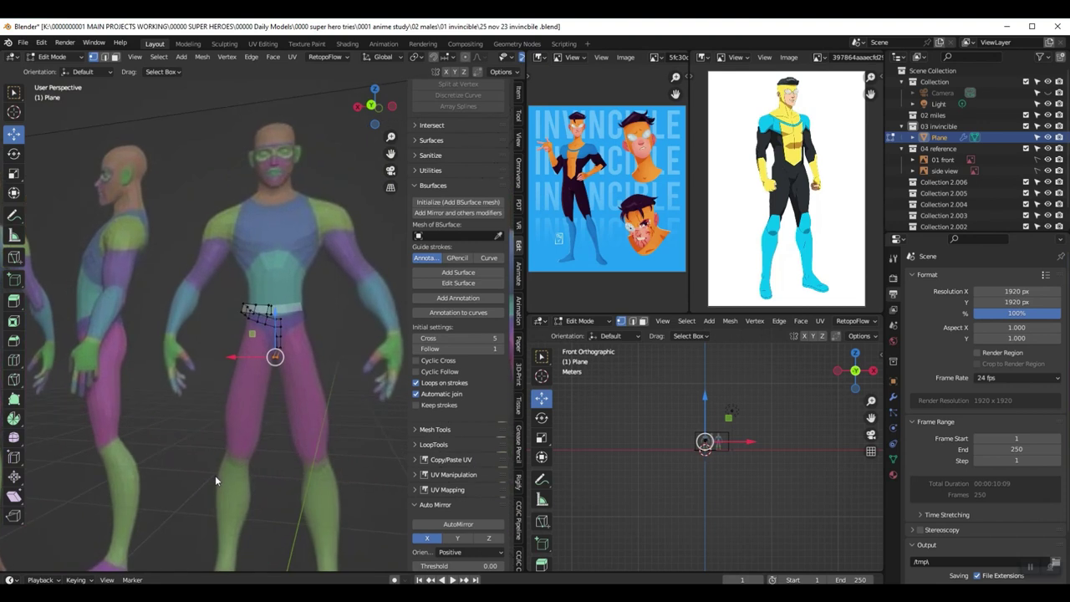
key(KP_1)
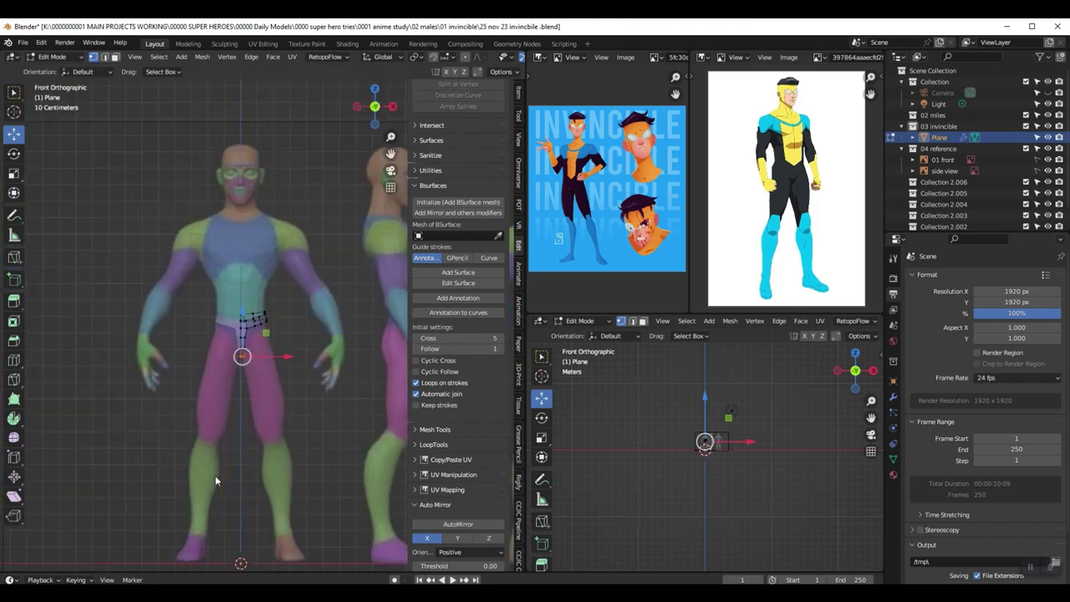
scroll(215, 475, up, 3)
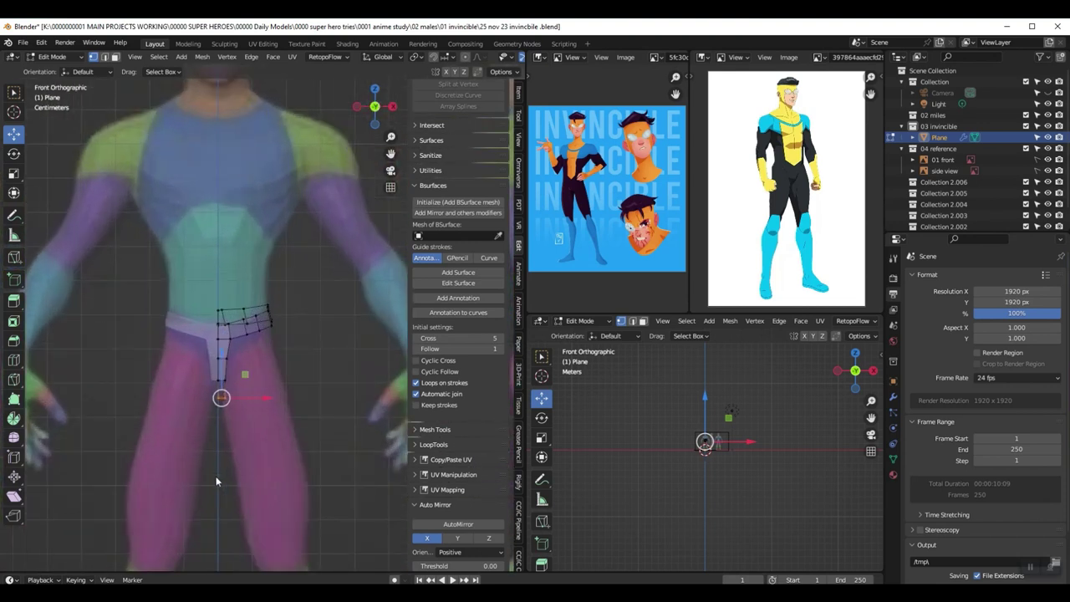
key(KP_3)
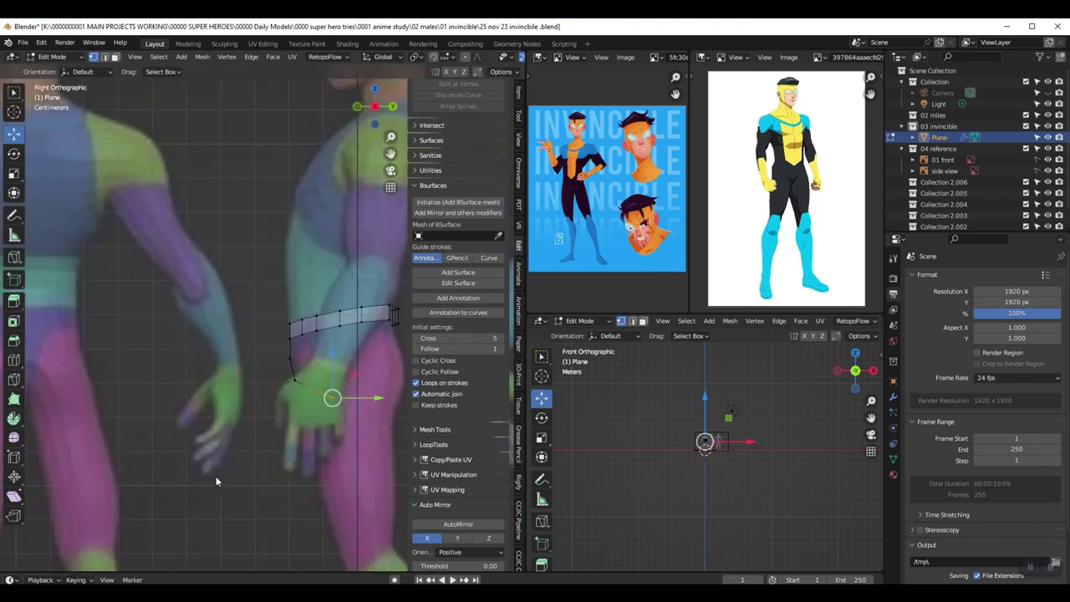
shift+middle_drag(215, 476, 172, 465)
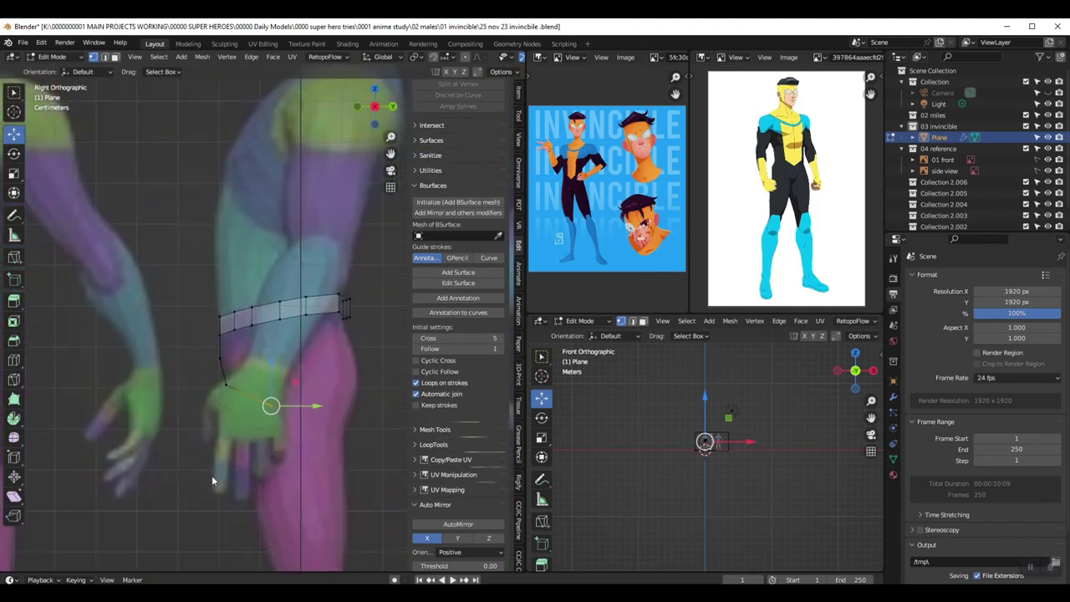
Step: Rotate the crotch strip's end edge slightly and extrude it twice back and up toward the buttocks
key(r)
click(284, 418)
key(e)
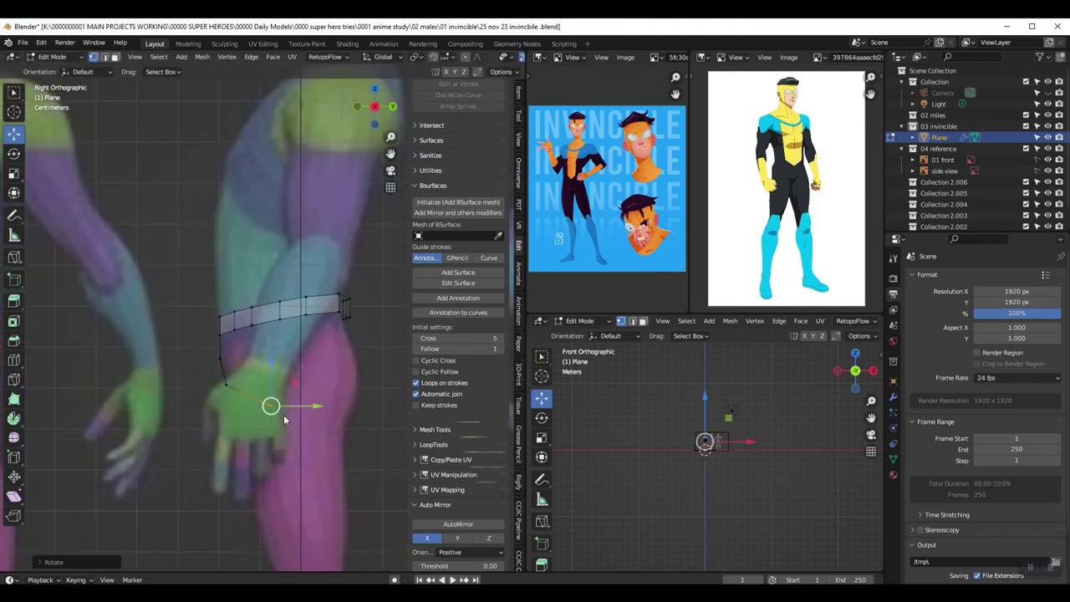
click(315, 397)
key(e)
click(367, 388)
scroll(201, 385, down, 4)
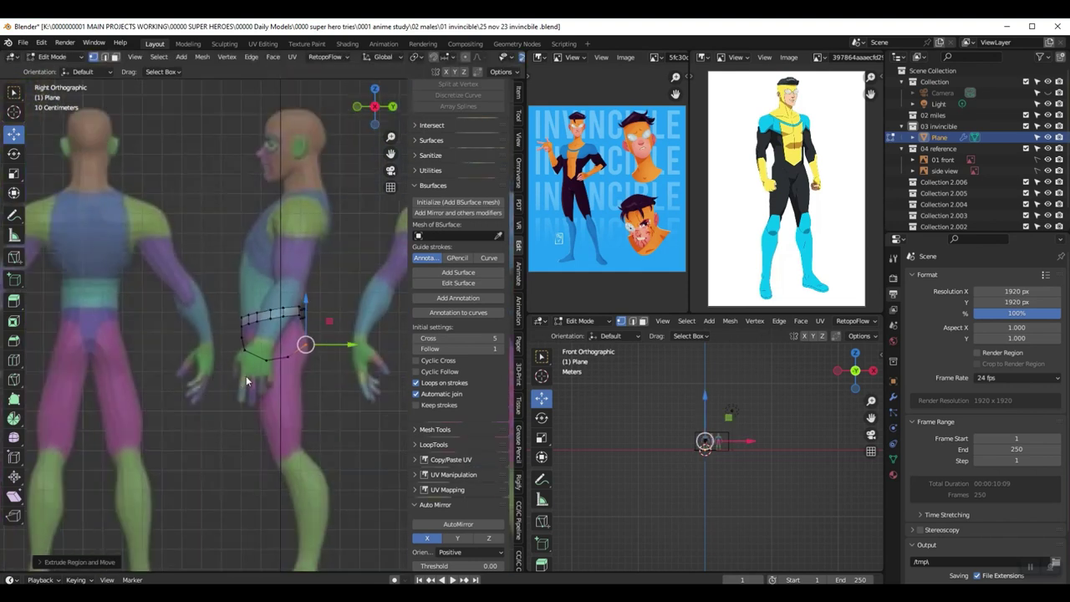
Step: Fill a face between the crotch strip's rear end and the lower center edge of the back waist strip
scroll(249, 376, up, 1)
key(ctrl+KP_1)
scroll(284, 354, up, 4)
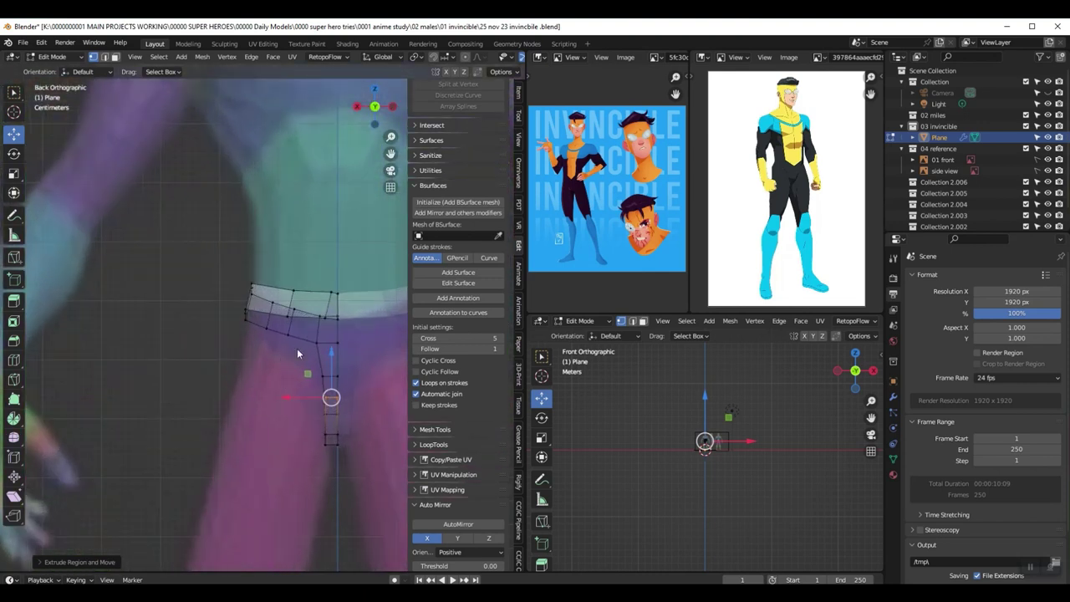
middle_drag(284, 353, 247, 338)
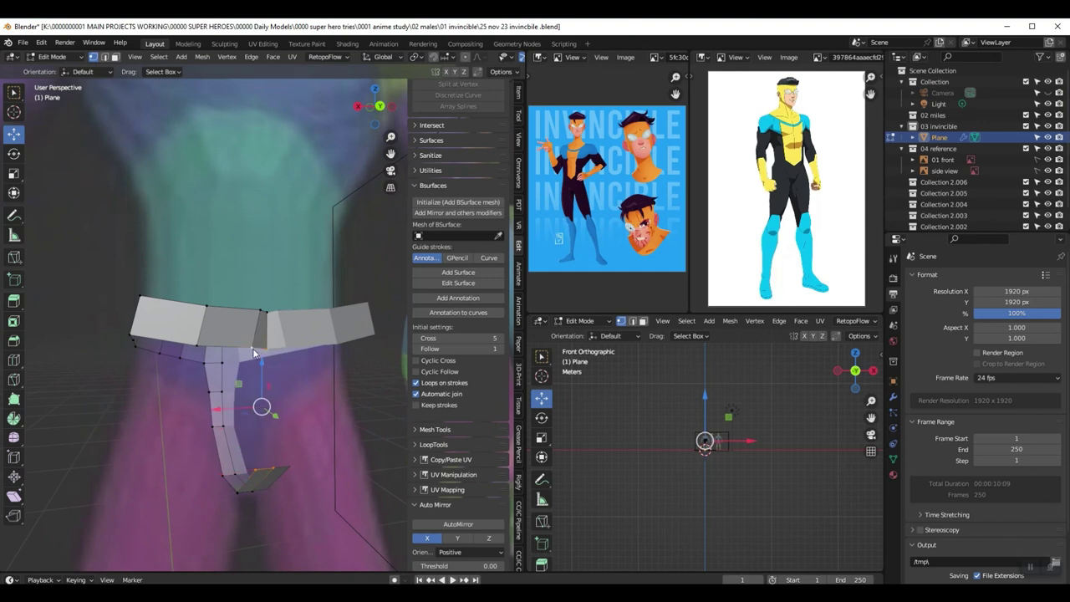
key(f)
Step: Add loop cuts across the new rear face and slide them along the strip
key(ctrl+r)
scroll(263, 387, up, 1)
key(ctrl+r)
click(263, 387)
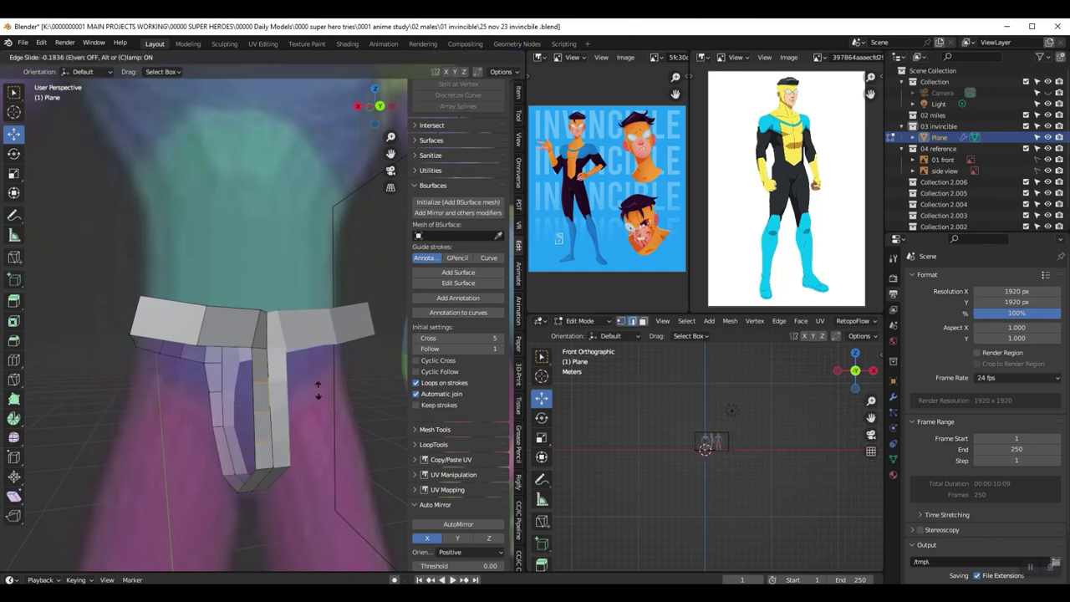
click(295, 388)
Step: Return to Object Mode and shade the belt and crotch strip smooth
middle_drag(295, 388, 244, 342)
shift+right_click(242, 347)
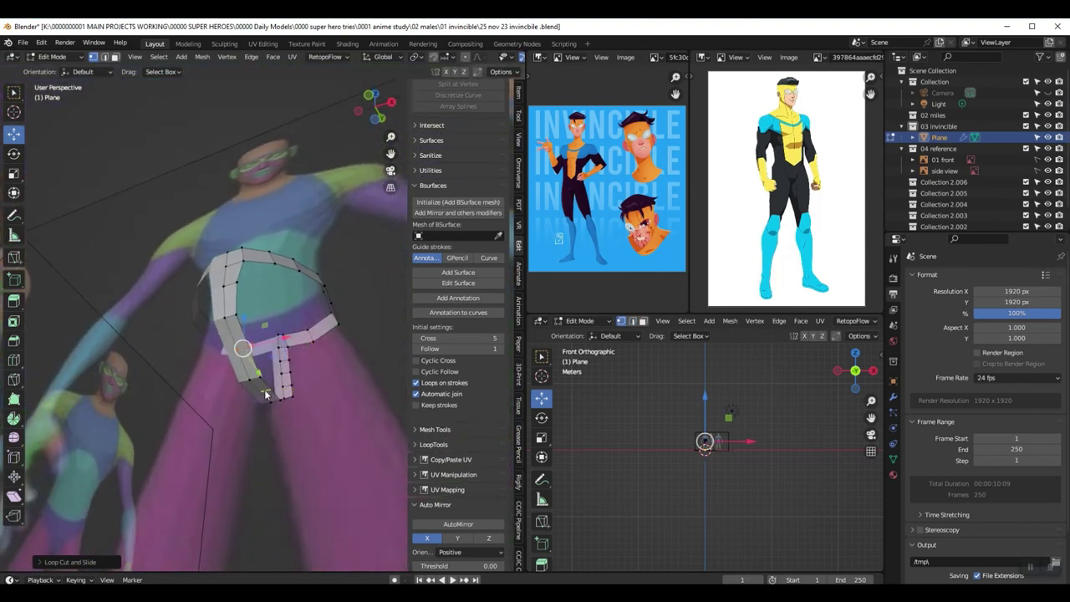
middle_drag(265, 395, 307, 435)
middle_drag(305, 340, 101, 371)
scroll(138, 377, up, 3)
key(KP_1)
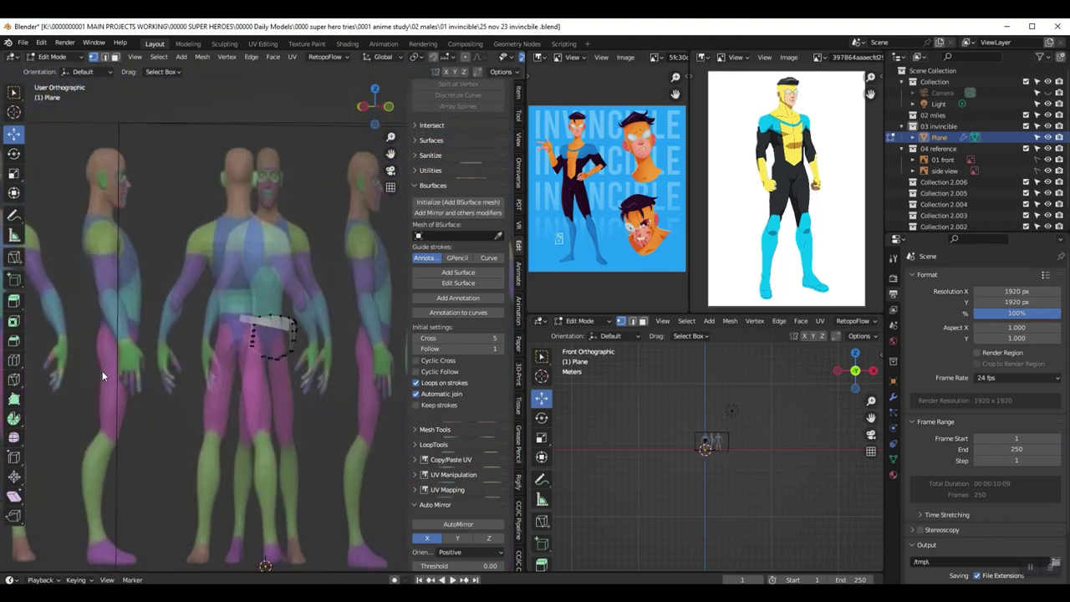
key(ctrl+Tab)
click(39, 375)
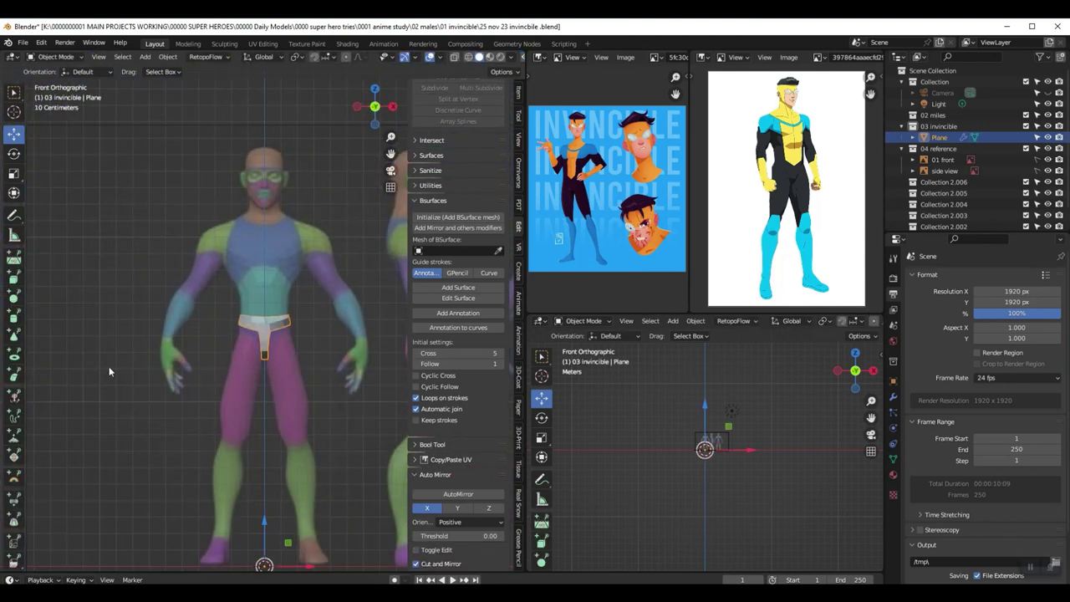
scroll(251, 335, up, 3)
right_click(295, 333)
click(290, 329)
scroll(318, 322, up, 4)
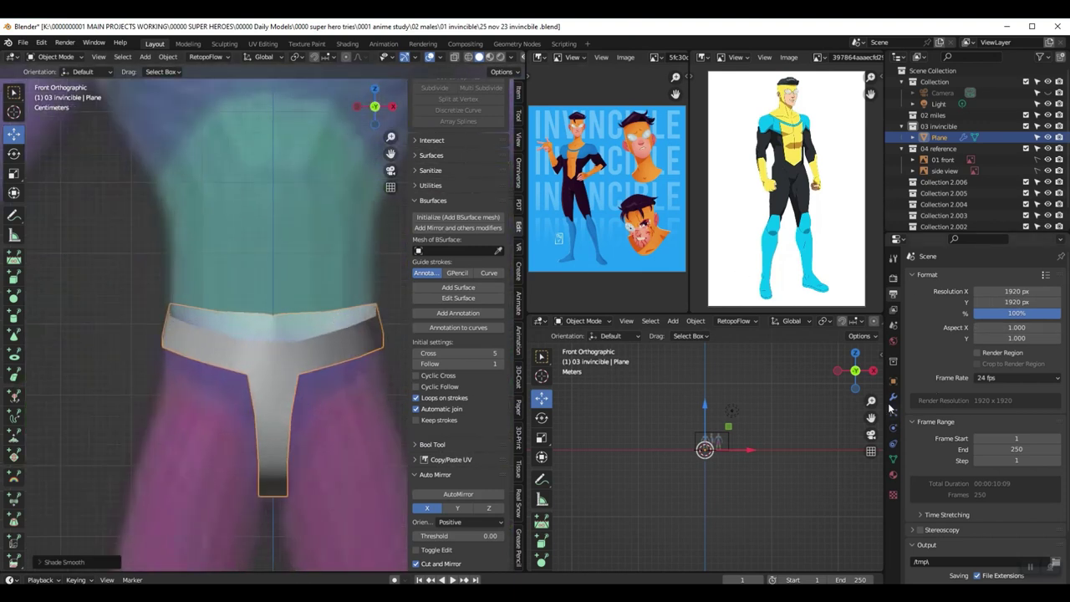
Step: Add a Subdivision Surface modifier to the Plane belt mesh and deselect it
click(893, 398)
click(928, 301)
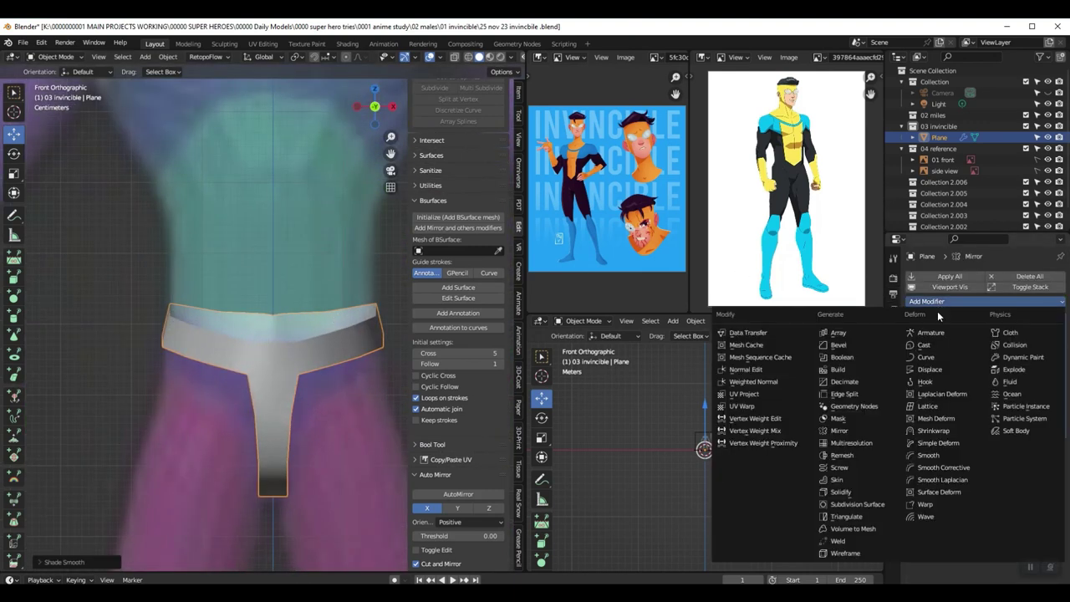
click(858, 506)
scroll(232, 281, down, 8)
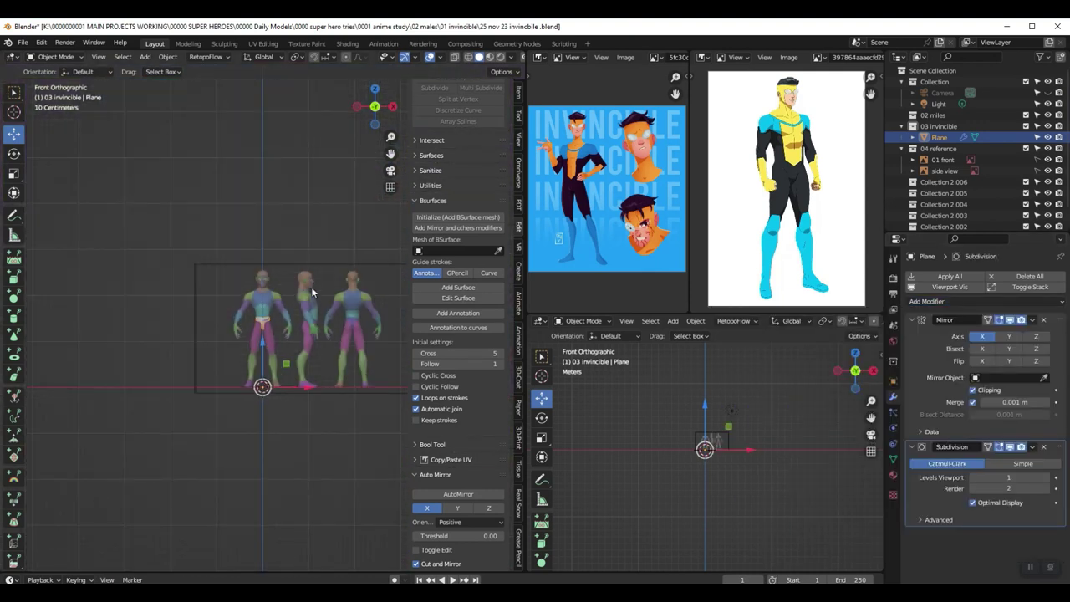
key(alt+a)
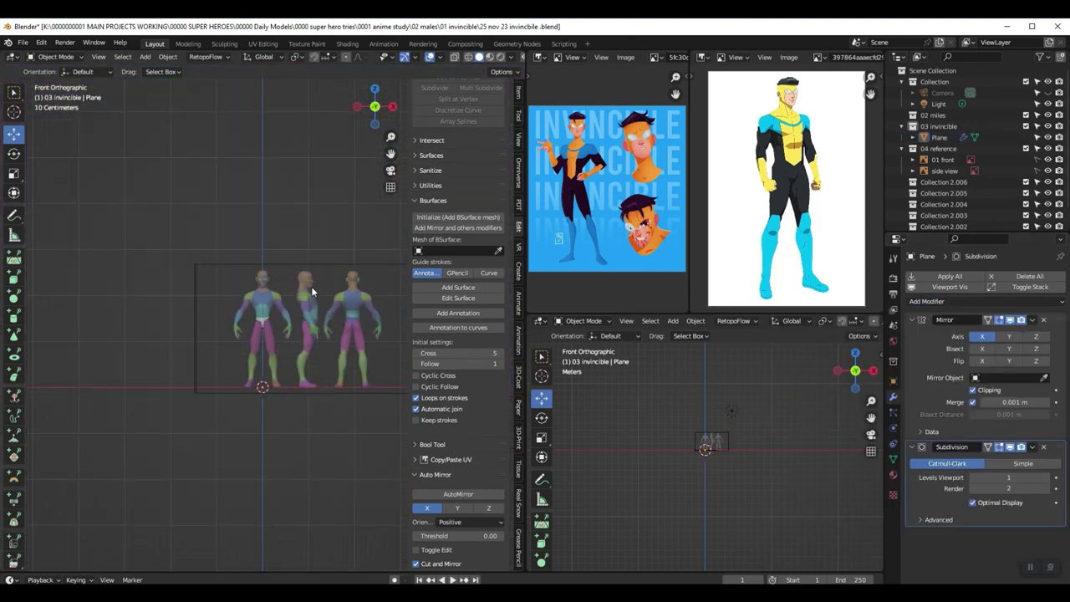
Step: Make the front reference image selectable, duplicate it and move the copy back along Y to about 0.395 m
click(1038, 159)
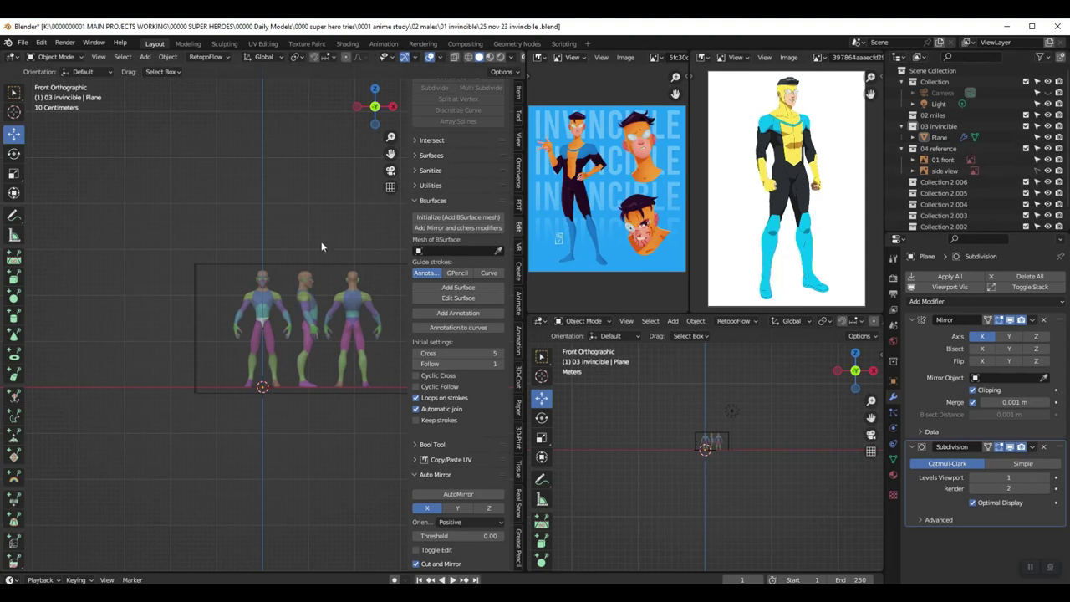
middle_drag(285, 376, 328, 305)
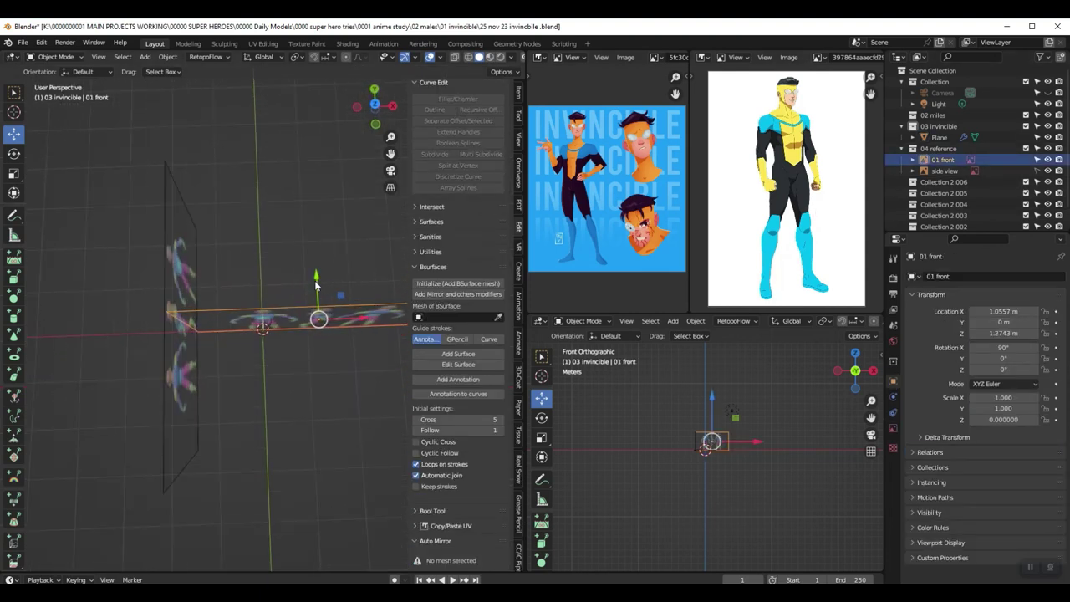
key(shift+d)
right_click(316, 284)
drag(316, 283, 311, 266)
middle_drag(311, 266, 255, 216)
middle_drag(300, 309, 306, 343)
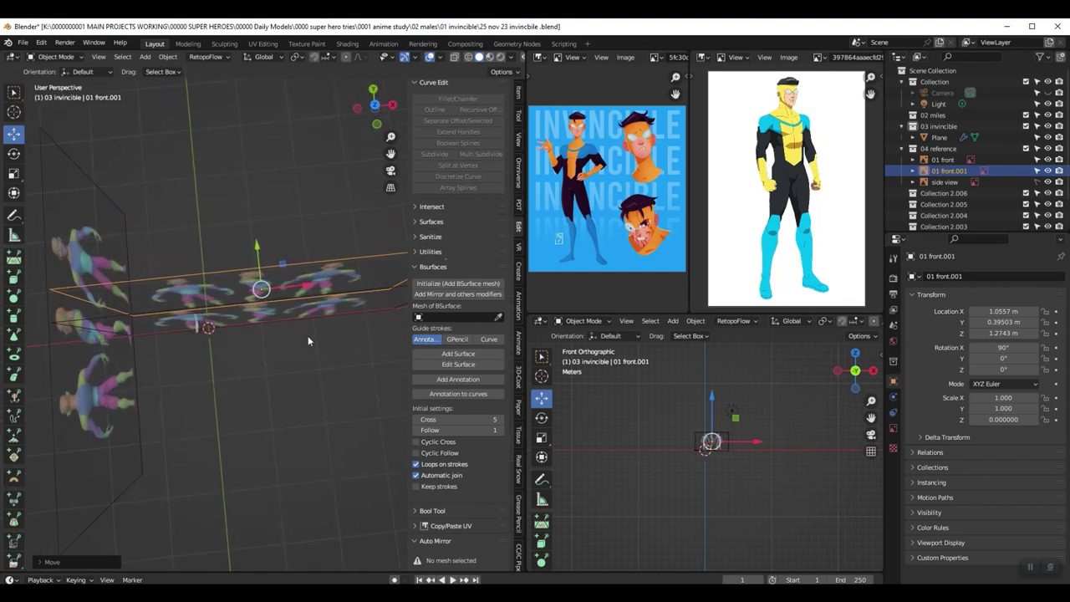
Step: Move the duplicated reference along X to about -0.896 m so its back-view figure lines up with the belt mesh
drag(302, 286, 172, 293)
middle_drag(172, 292, 177, 210)
key(KP_1)
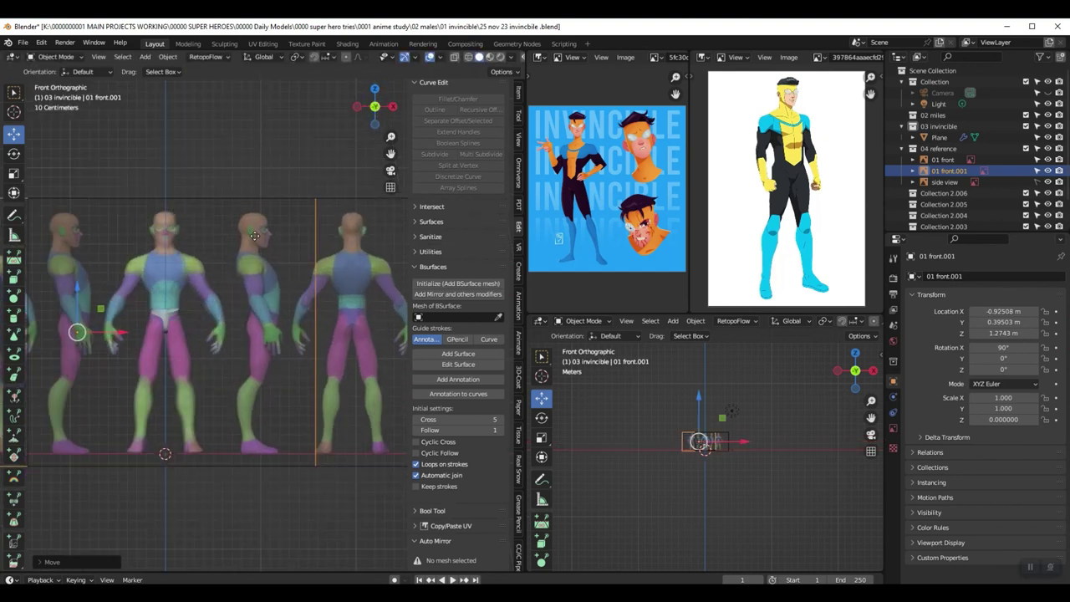
drag(108, 328, 115, 318)
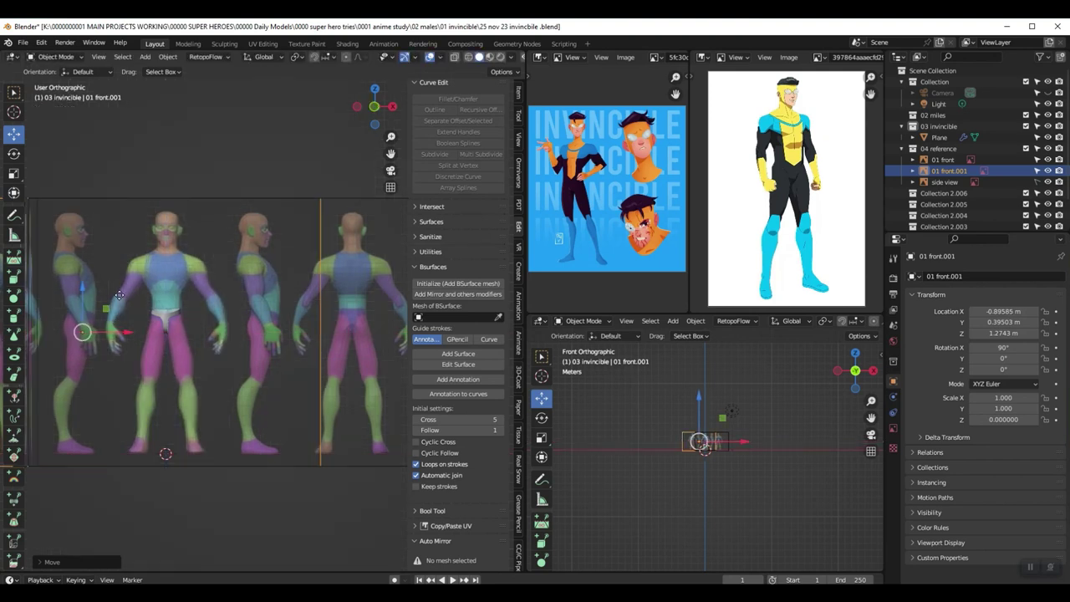
key(ctrl+KP_1)
scroll(119, 295, up, 7)
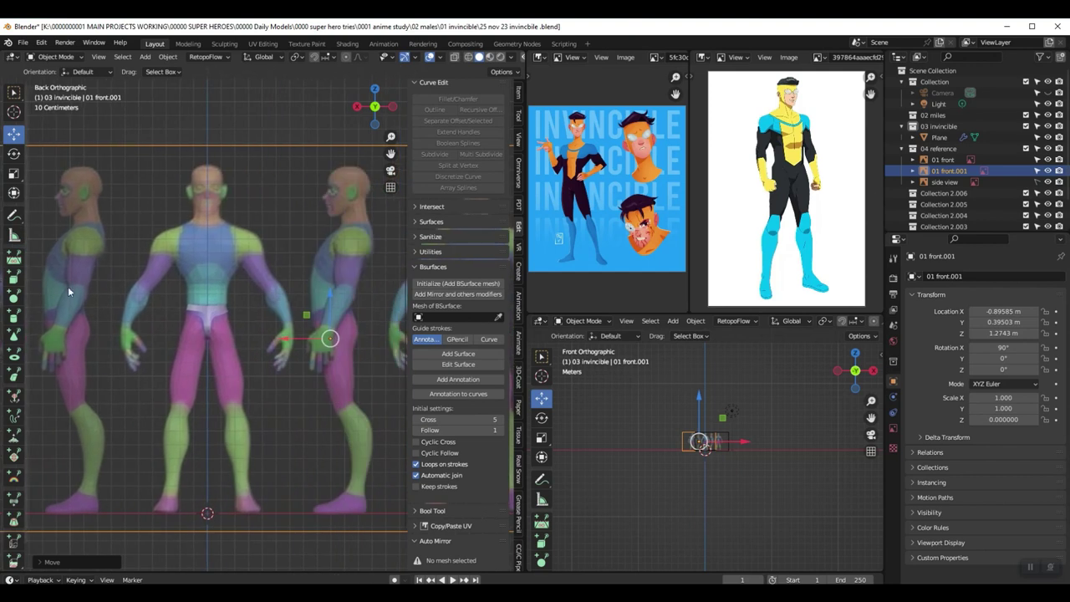
scroll(229, 311, up, 3)
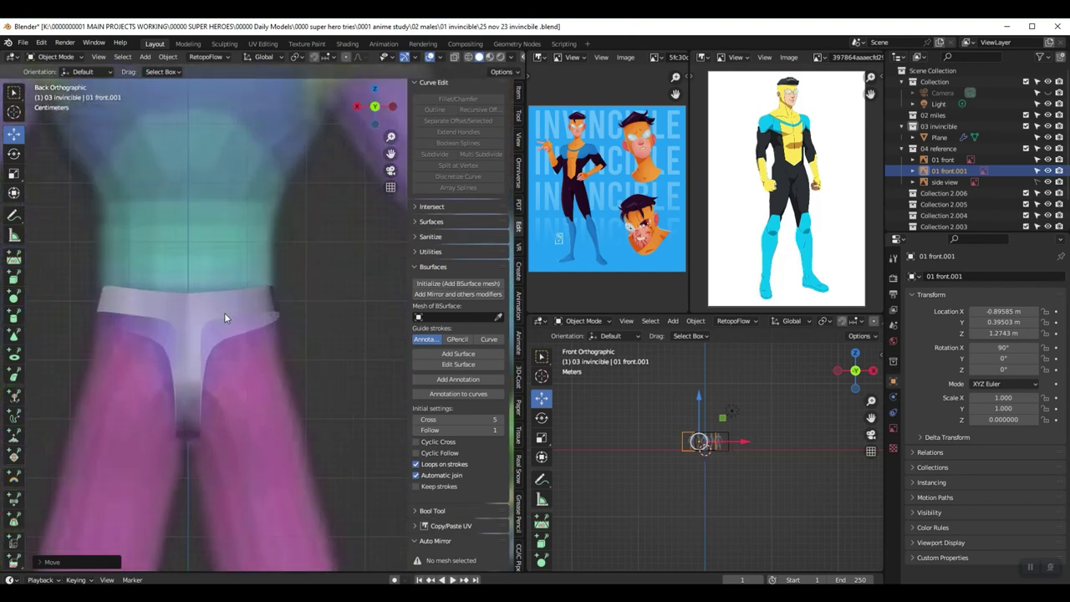
scroll(186, 317, down, 2)
middle_drag(187, 317, 368, 280)
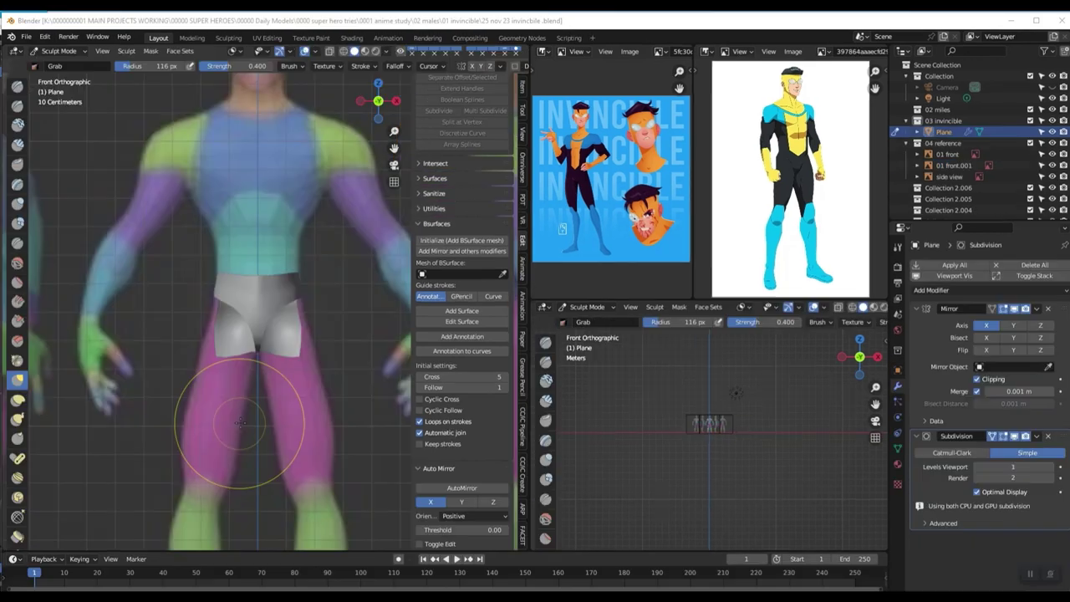
Step: Switch the hip mesh from Sculpt Mode to Object Mode
scroll(239, 429, up, 3)
scroll(239, 429, down, 3)
scroll(251, 418, up, 3)
scroll(267, 394, up, 1)
scroll(251, 251, up, 1)
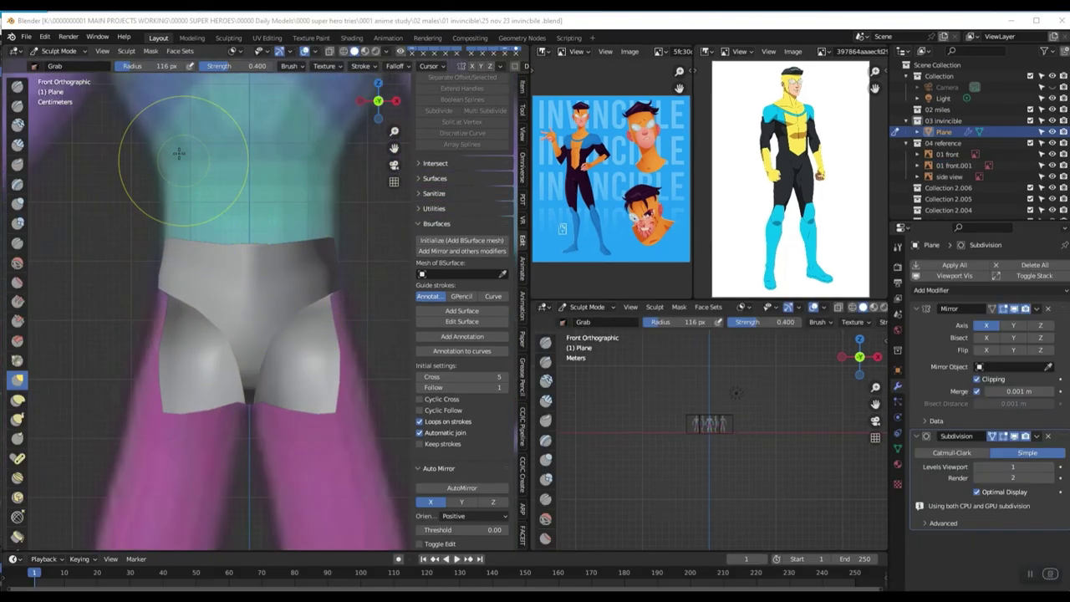
key(ctrl+Tab)
click(158, 276)
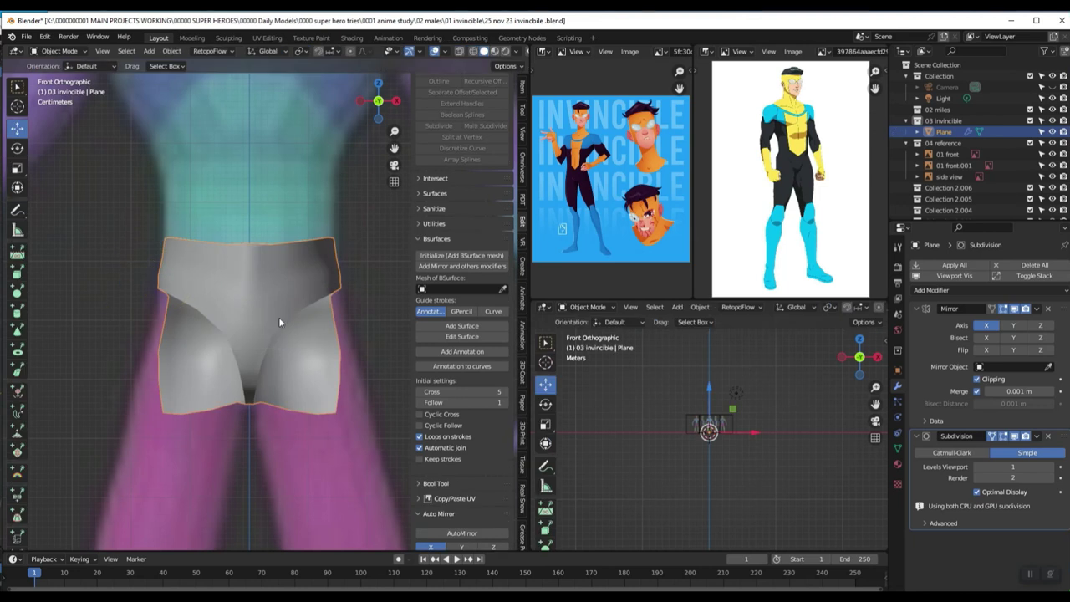
Step: Open the hip mesh in Edit Mode, viewing it from the rear side
scroll(264, 310, down, 3)
scroll(300, 318, down, 2)
scroll(300, 317, up, 2)
scroll(299, 317, down, 1)
scroll(299, 318, down, 2)
scroll(299, 318, up, 2)
middle_drag(299, 318, 229, 318)
scroll(200, 344, up, 3)
key(Tab)
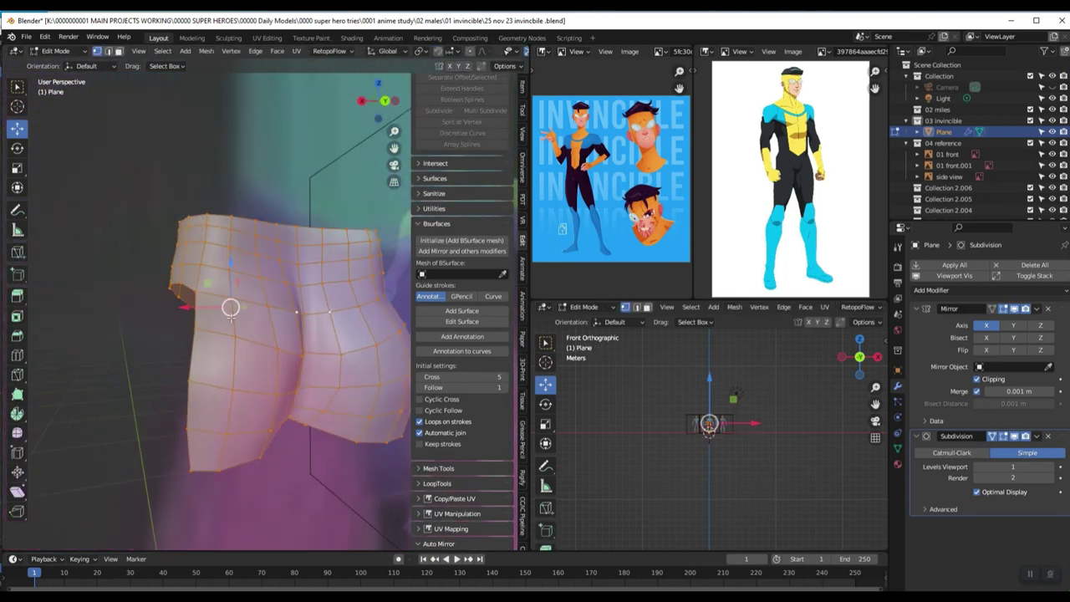
Step: Examine the hip mesh's topology and its fit against the reference figure from the back and the front
middle_drag(290, 428, 257, 404)
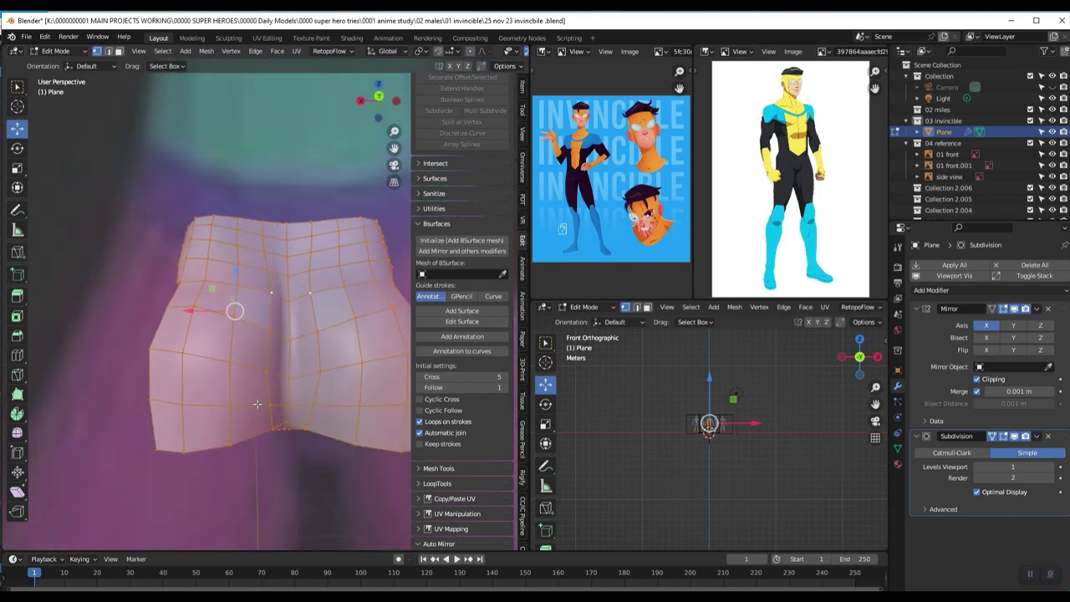
scroll(251, 320, down, 3)
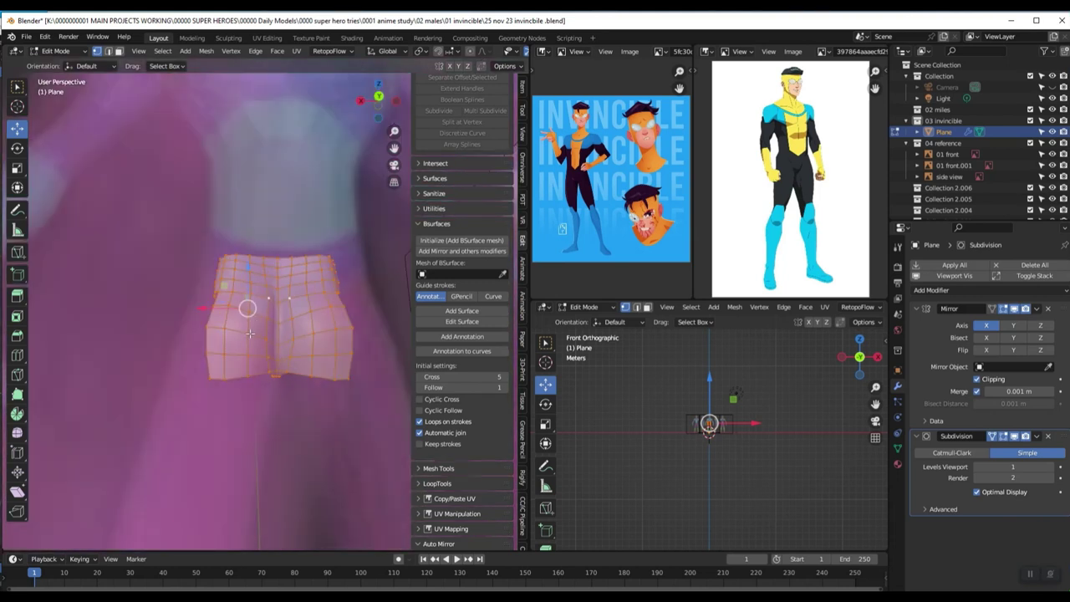
key(ctrl+KP_1)
scroll(249, 333, up, 2)
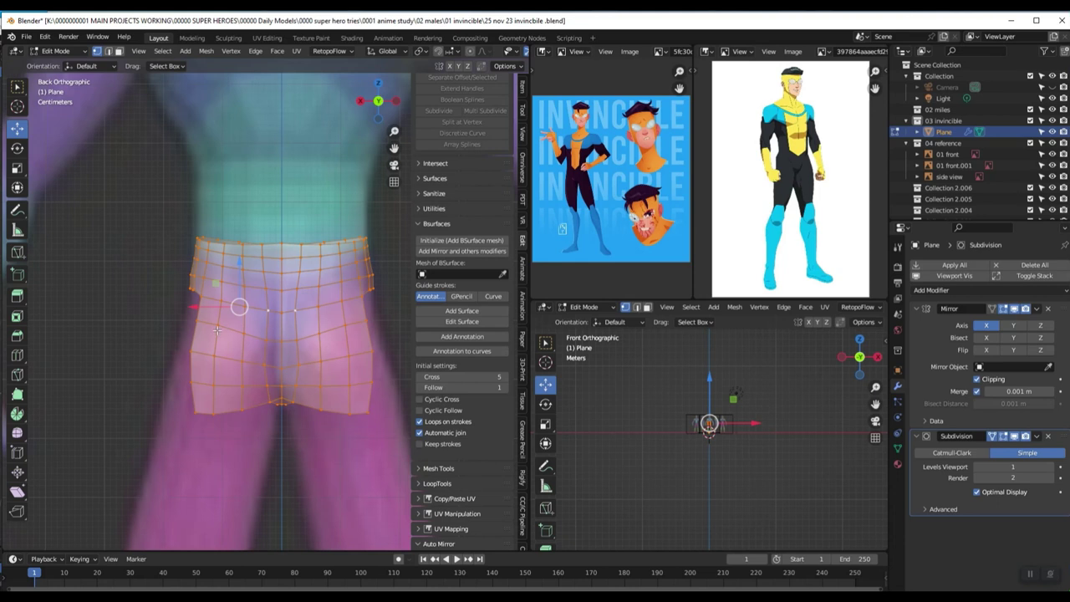
scroll(219, 339, up, 2)
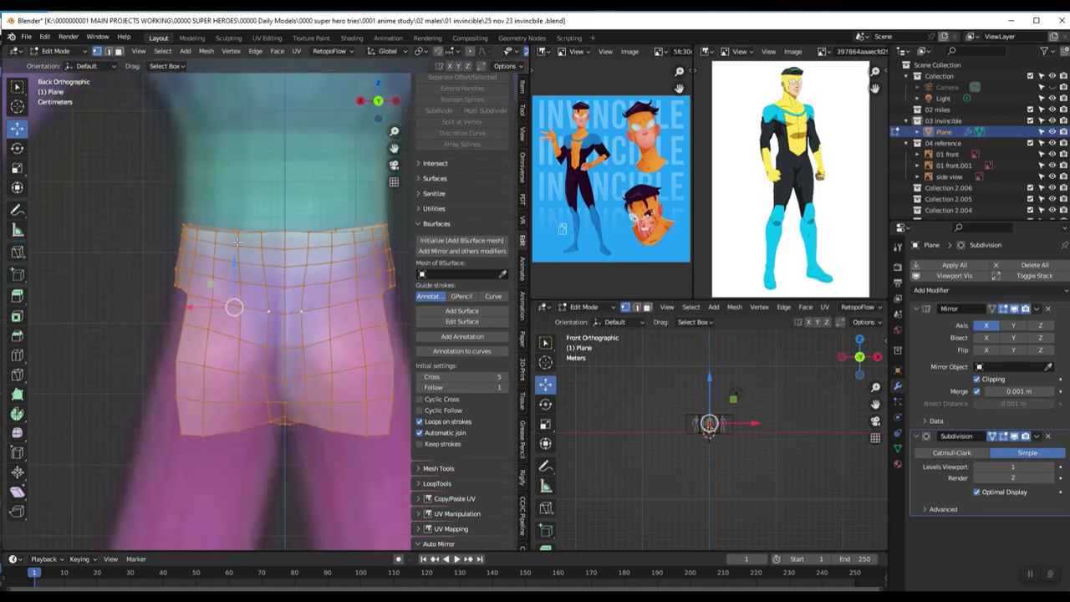
scroll(320, 390, down, 1)
scroll(320, 390, down, 1)
middle_drag(320, 389, 439, 351)
middle_drag(250, 351, 307, 358)
scroll(307, 358, up, 2)
key(ctrl+Tab)
click(264, 362)
scroll(264, 362, down, 3)
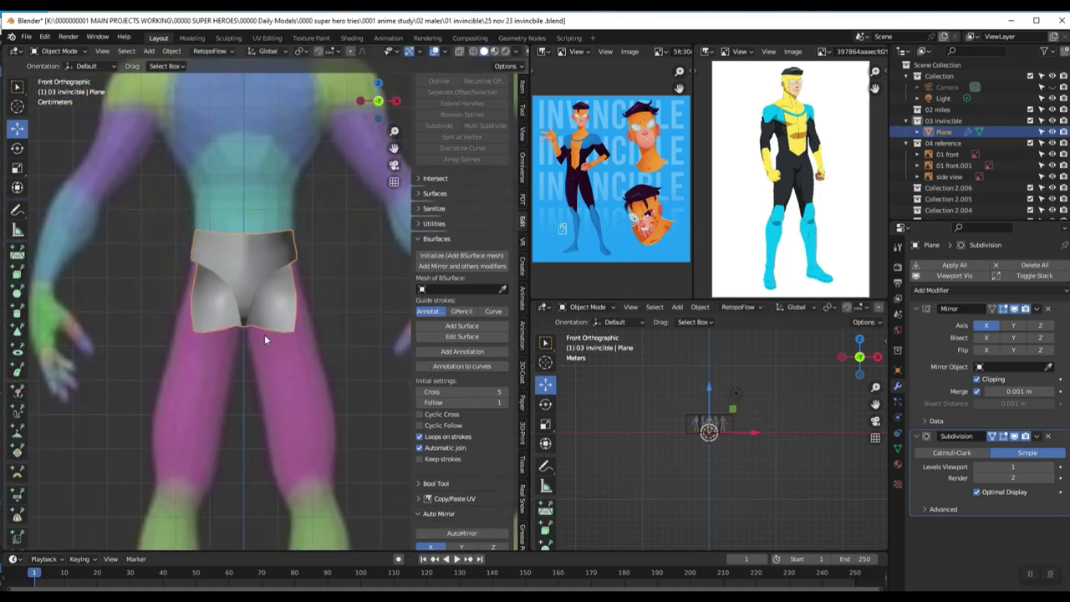
scroll(264, 337, up, 3)
key(Tab)
scroll(302, 347, down, 3)
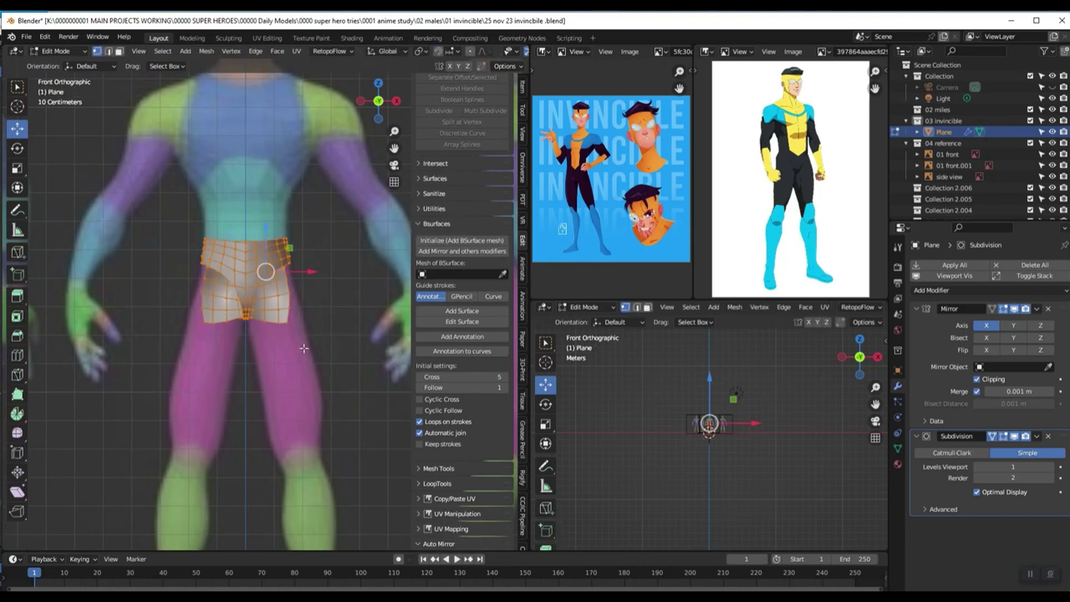
scroll(316, 346, up, 2)
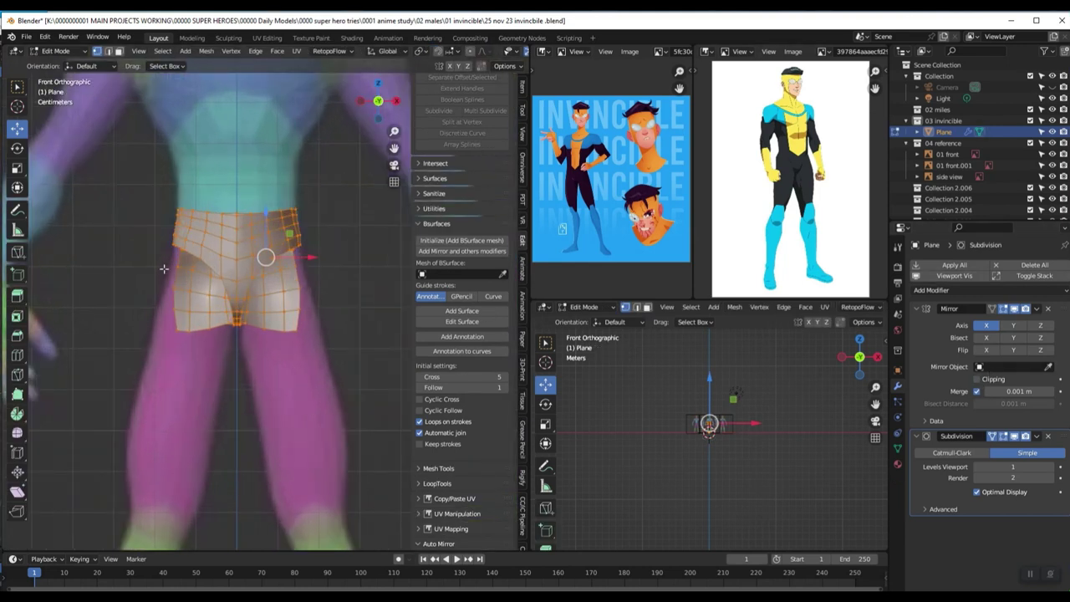
key(shift+a)
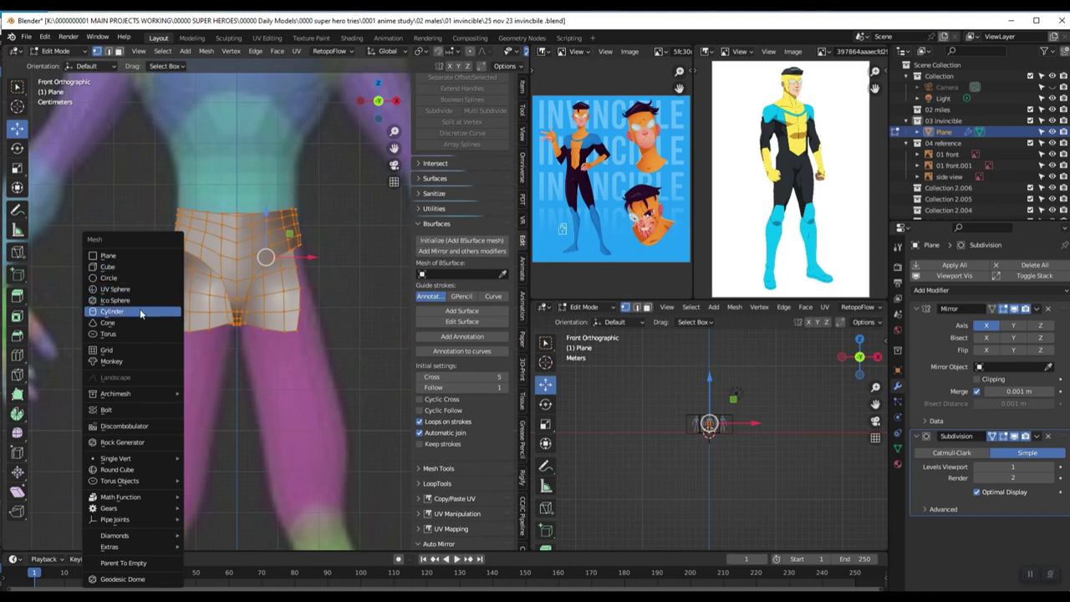
key(Escape)
Step: Select the edge loop around the leg opening and turn on the Statistics overlay
scroll(356, 221, up, 3)
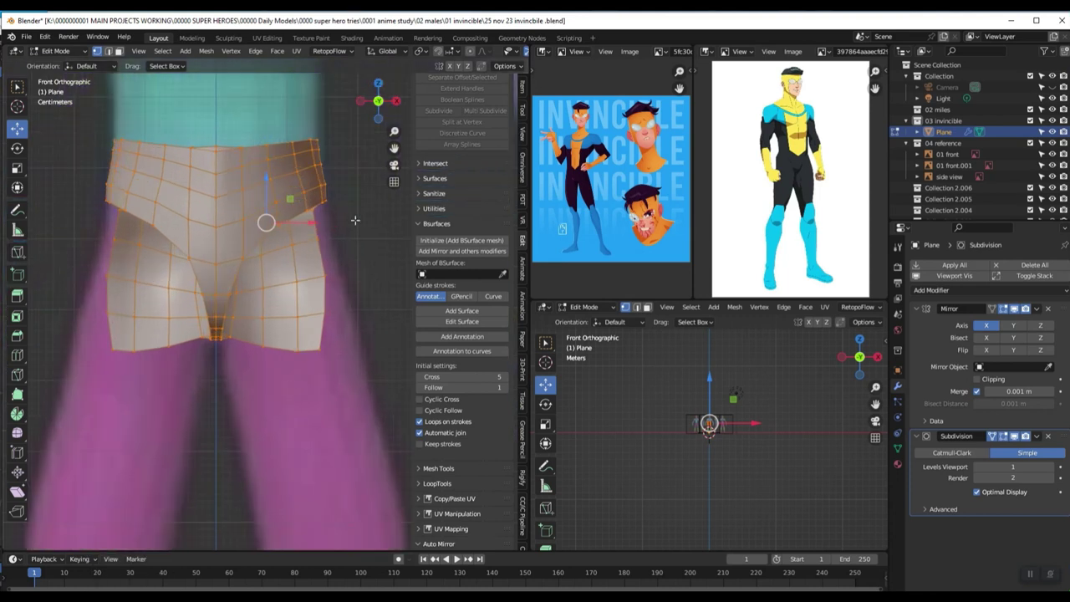
key(alt+a)
alt+click(293, 216)
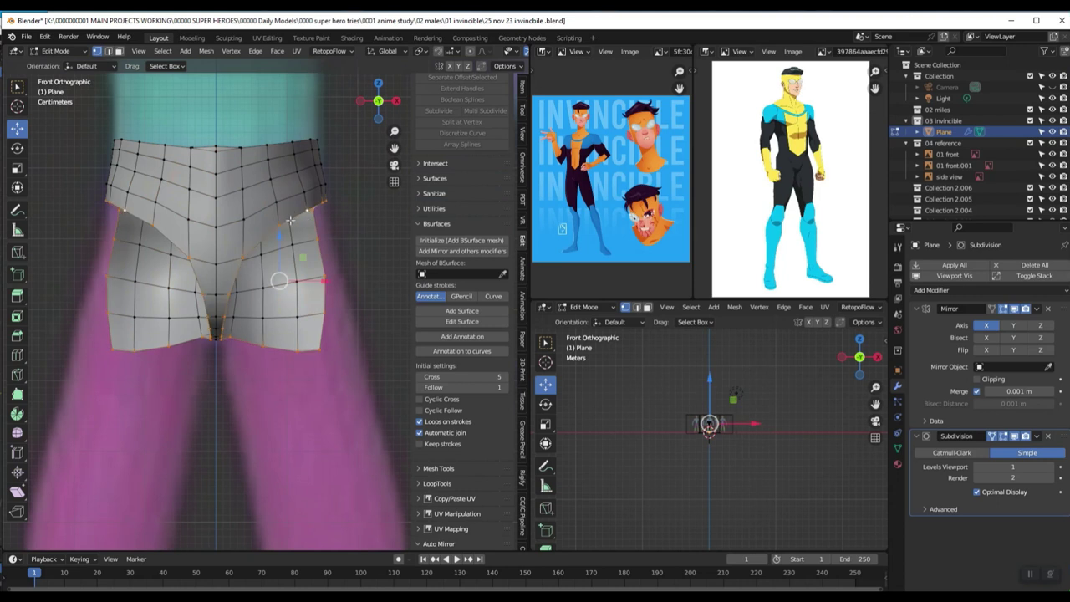
middle_drag(471, 51, 222, 52)
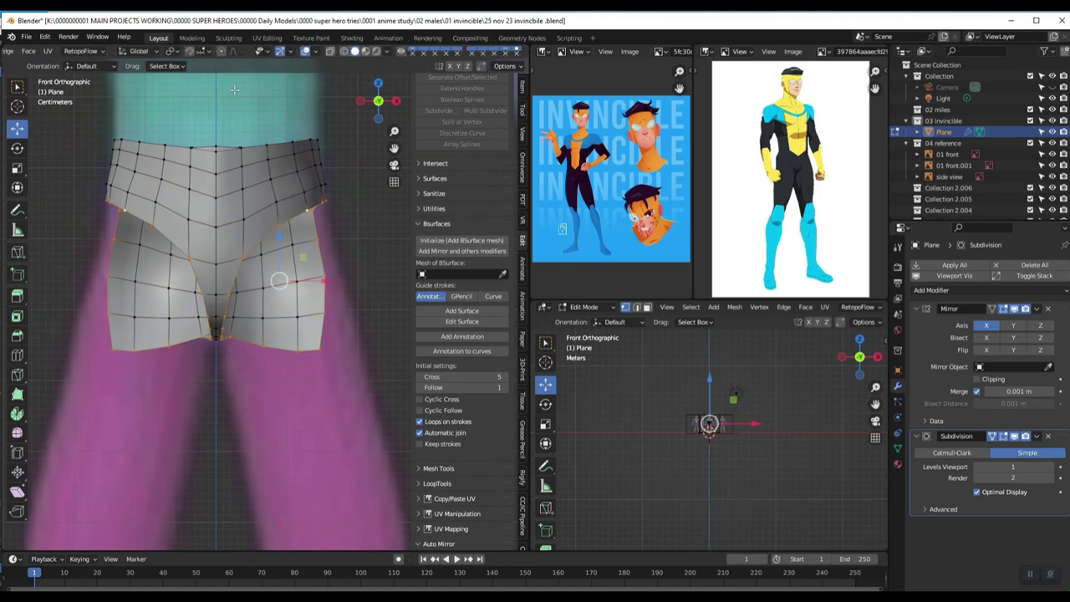
click(317, 52)
click(249, 142)
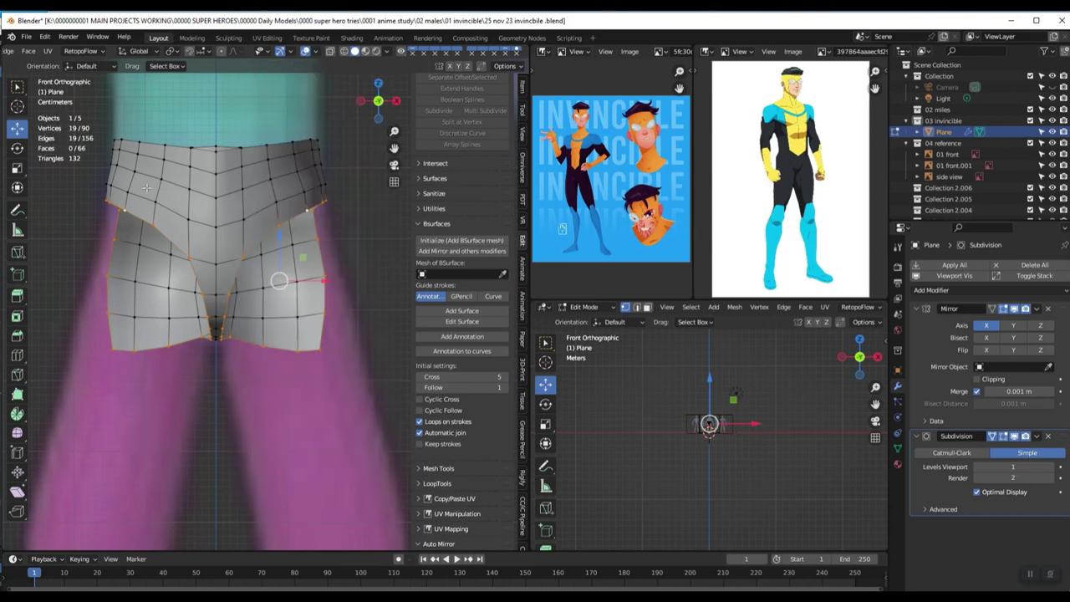
Step: Add one vertical loop cut through the belt's front, toward the side of the hip, without sliding it
middle_drag(216, 245, 197, 209)
right_click(194, 231)
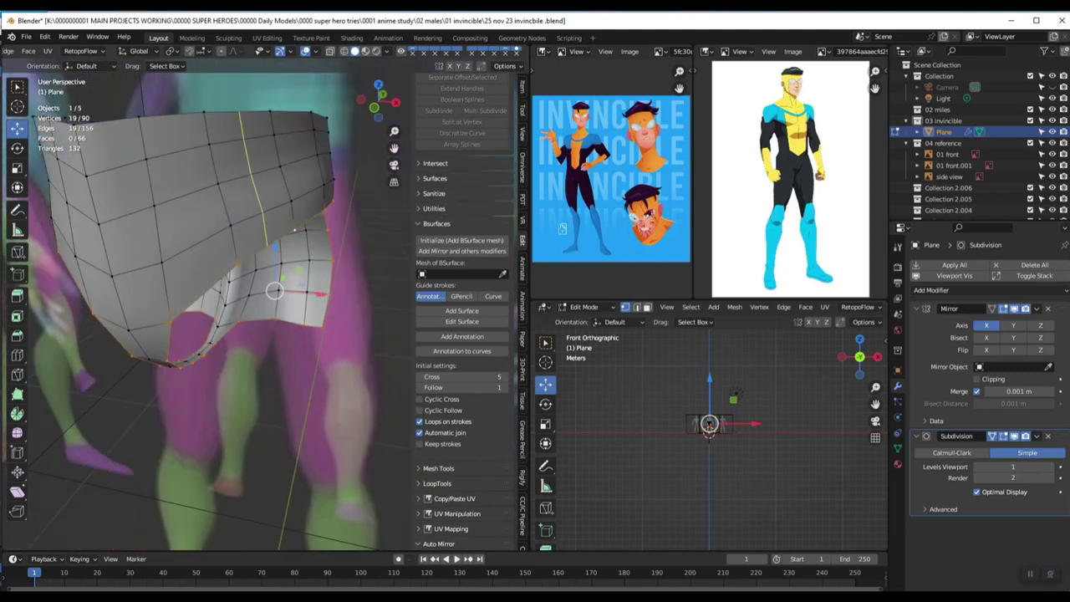
click(294, 230)
right_click(294, 230)
Step: Try to smooth all vertices of the hip mesh, inspect the centre seam and undo the smoothing
scroll(260, 191, down, 4)
key(a)
key(a)
key(ctrl+v)
click(260, 193)
middle_drag(260, 193, 219, 182)
scroll(219, 182, up, 2)
key(alt+a)
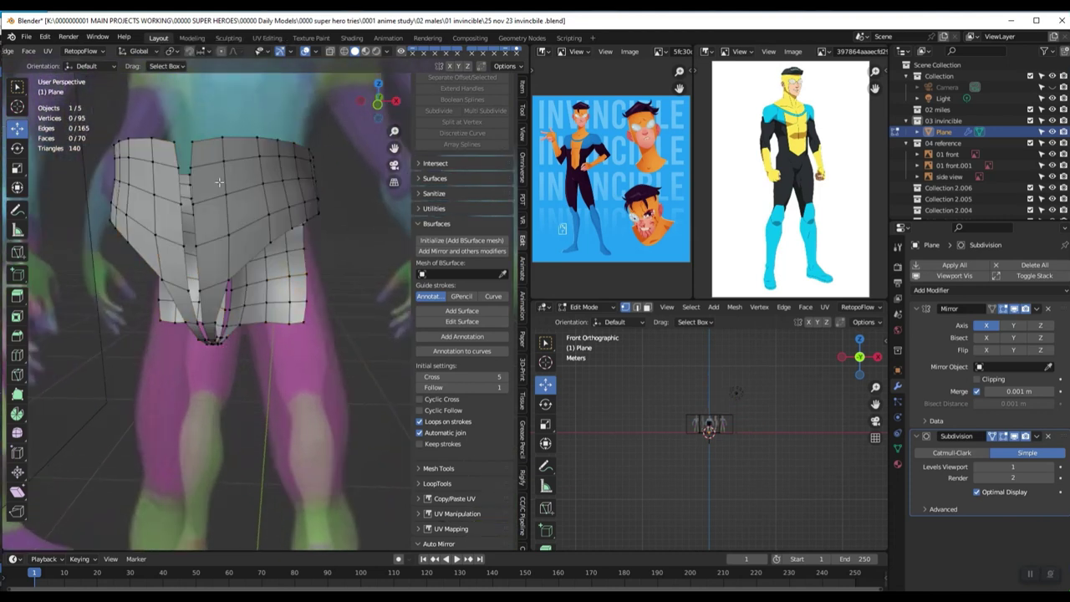
alt+click(192, 146)
alt+scroll(219, 200, down, 4)
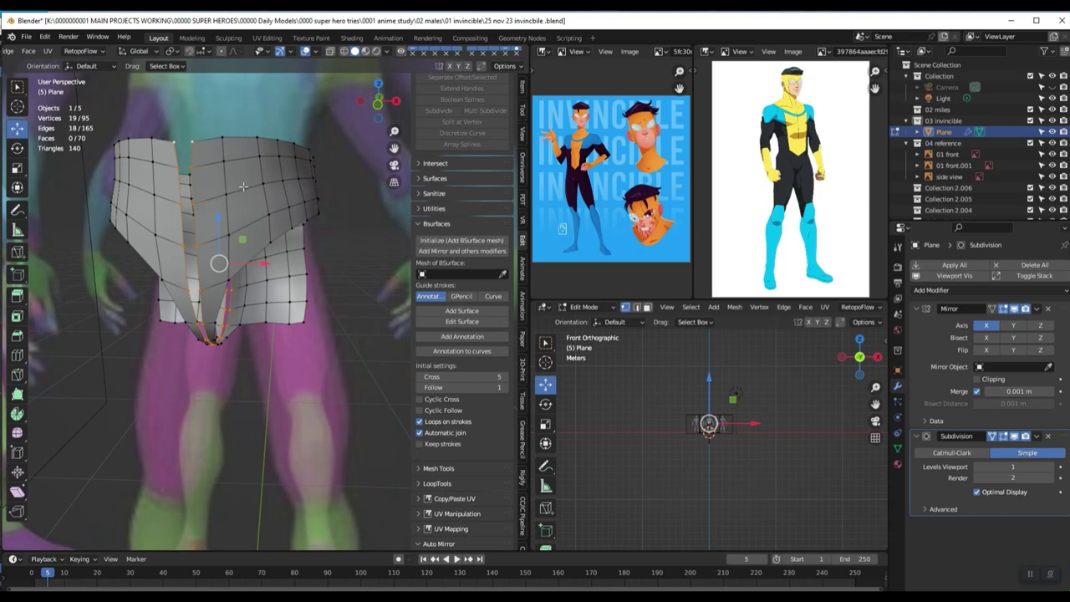
middle_drag(219, 200, 265, 212)
key(a)
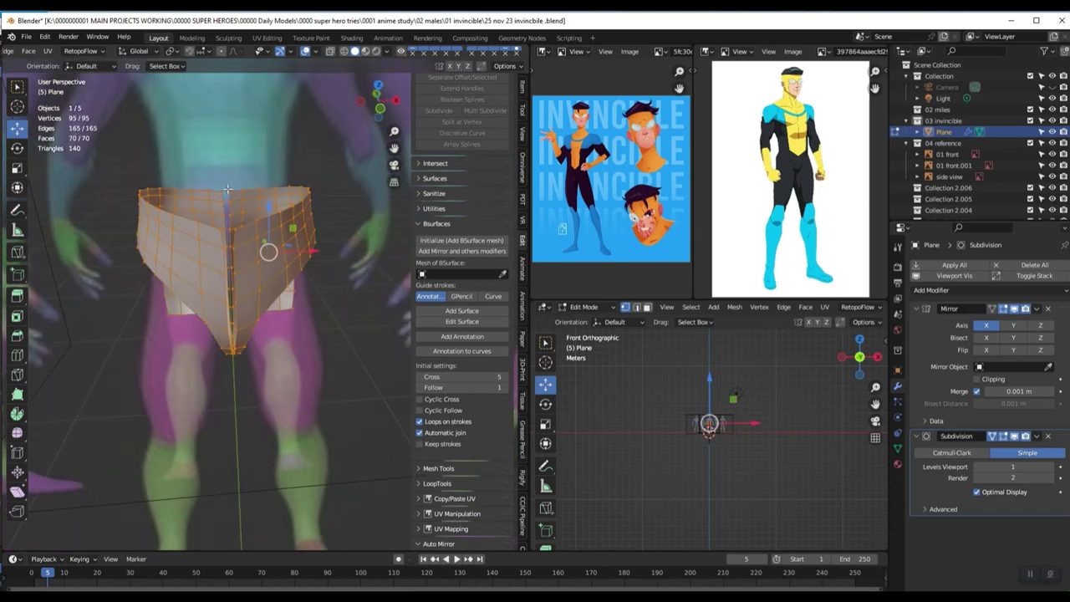
key(ctrl+z)
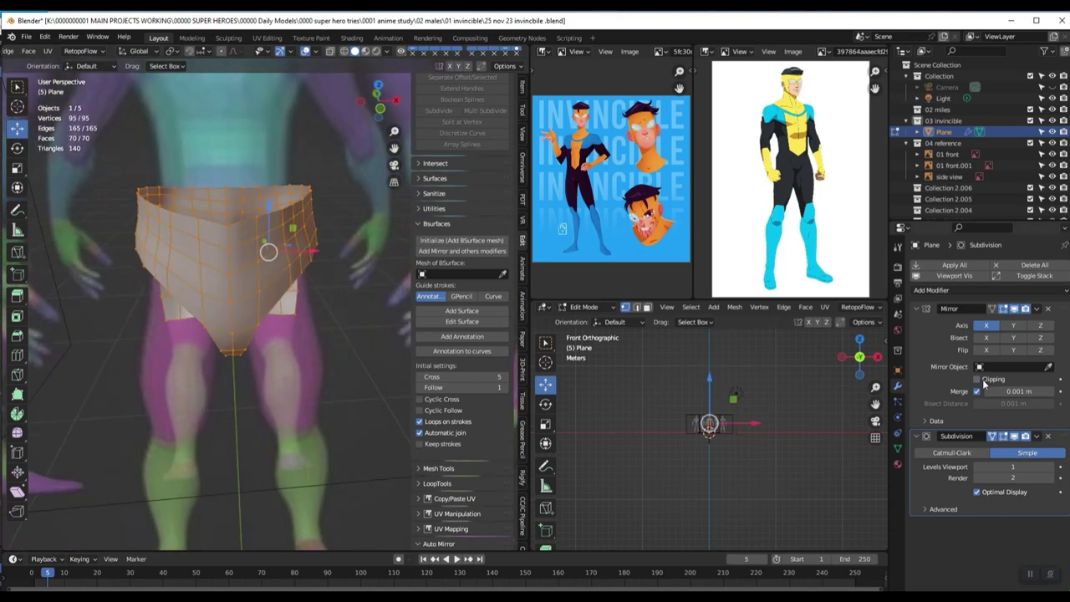
Step: Turn on Clipping in the Mirror modifier and smooth all vertices of the hip mesh
middle_drag(252, 311, 231, 273)
click(233, 257)
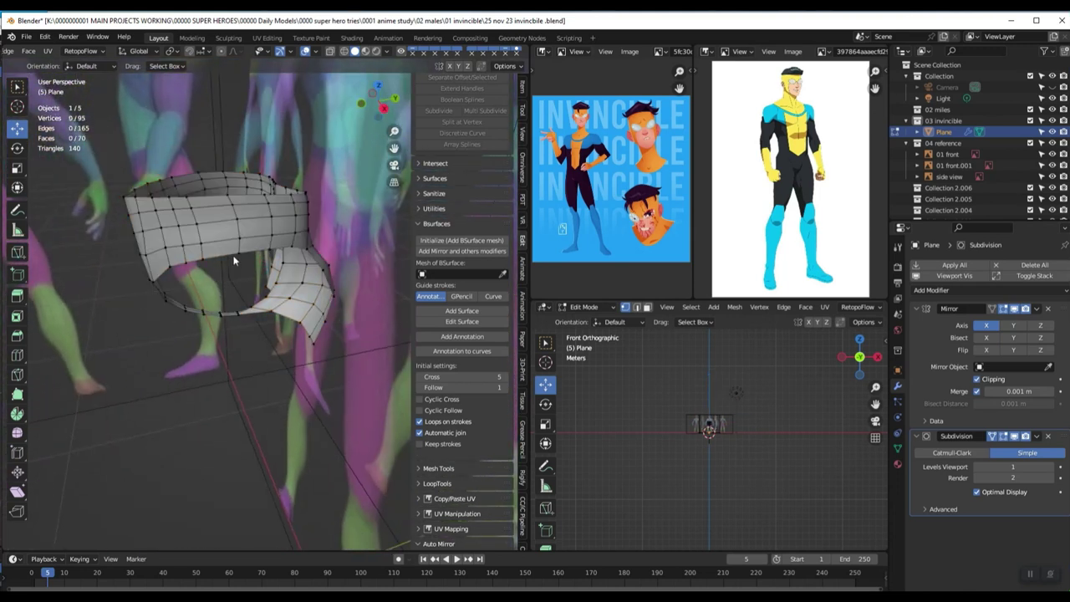
shift+click(214, 259)
alt+click(204, 258)
middle_drag(204, 258, 291, 256)
key(a)
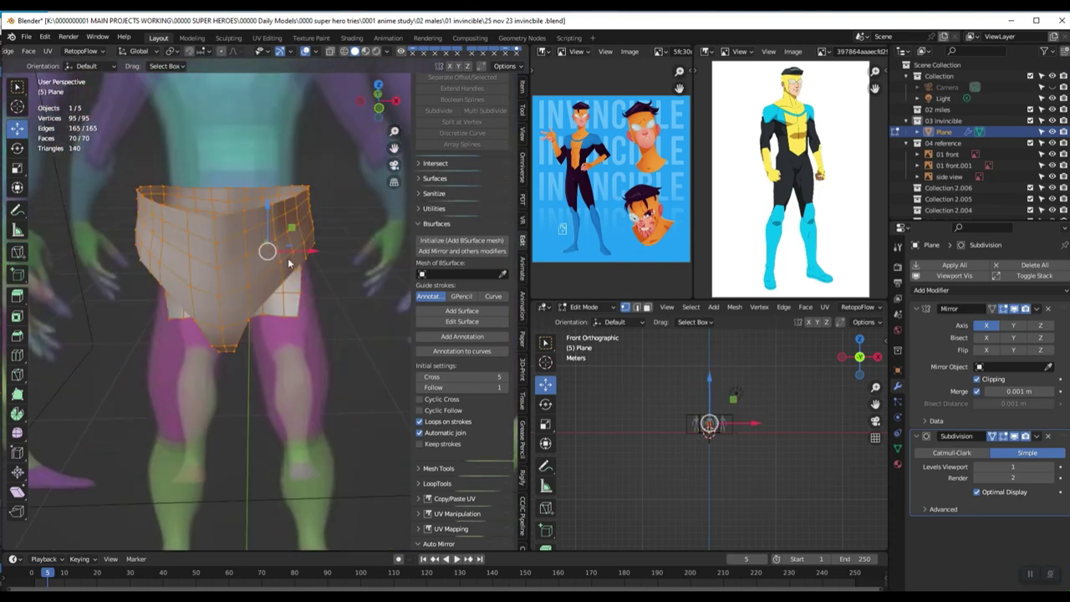
right_click(288, 264)
click(287, 260)
Step: Select the five-vertex path along the crotch strip's outer edge and move it slightly outward along X
middle_drag(288, 260, 251, 242)
key(1)
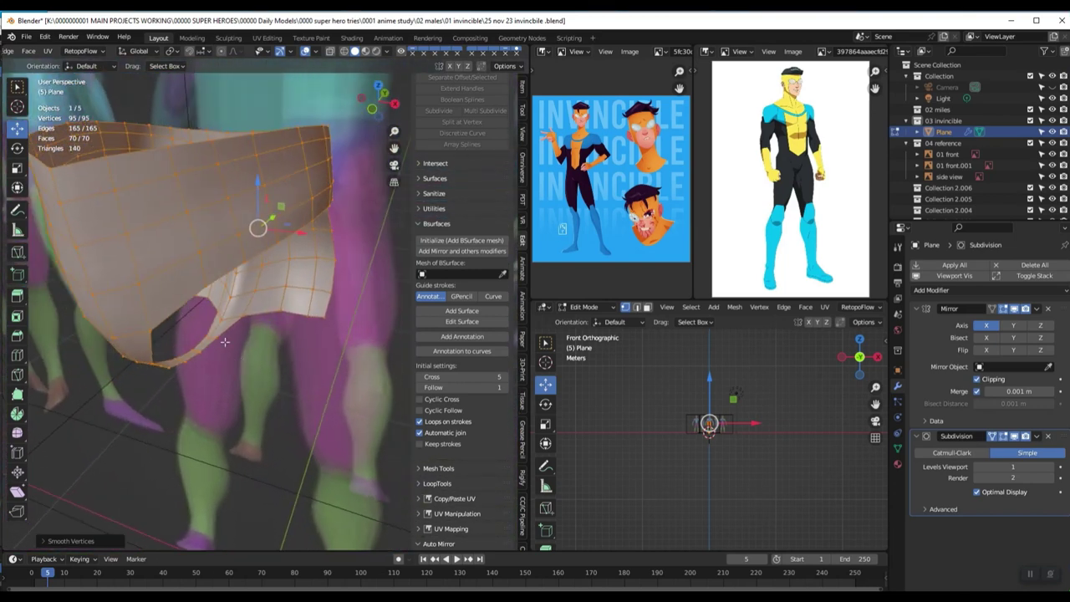
click(217, 345)
middle_drag(217, 350, 229, 438)
ctrl+click(216, 439)
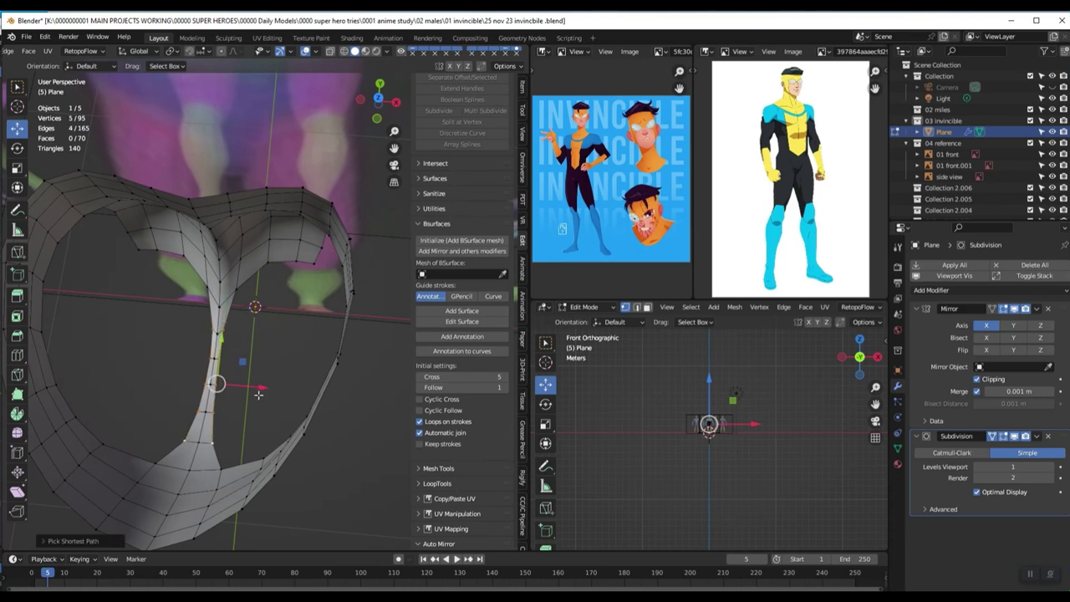
drag(260, 384, 266, 382)
click(265, 382)
Step: Turn off Clipping in the Mirror modifier and add a cylinder with 20 vertices to the body mesh
key(KP_1)
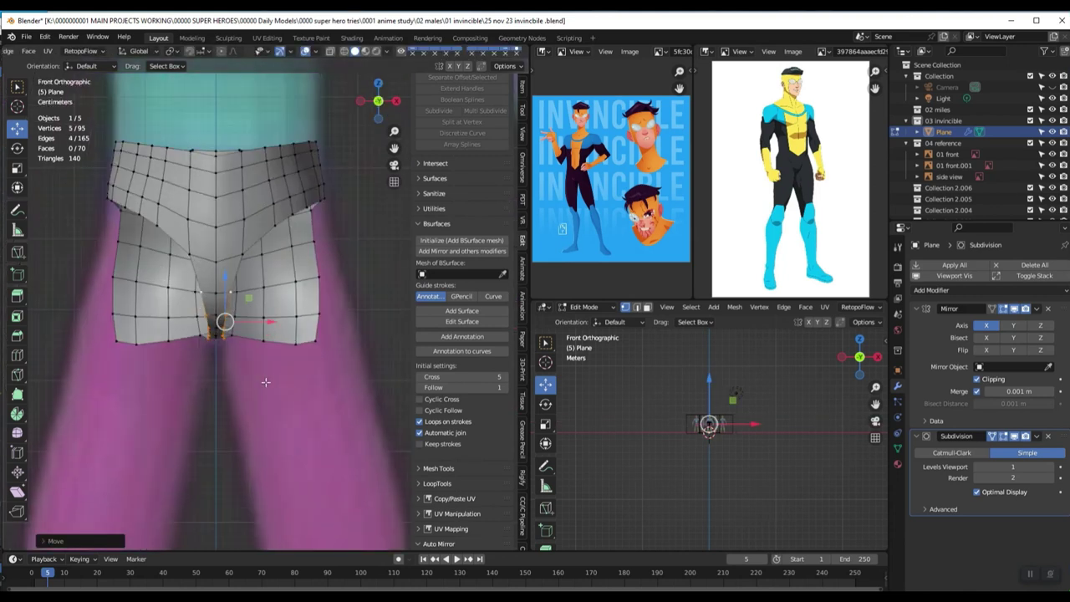
scroll(293, 372, down, 2)
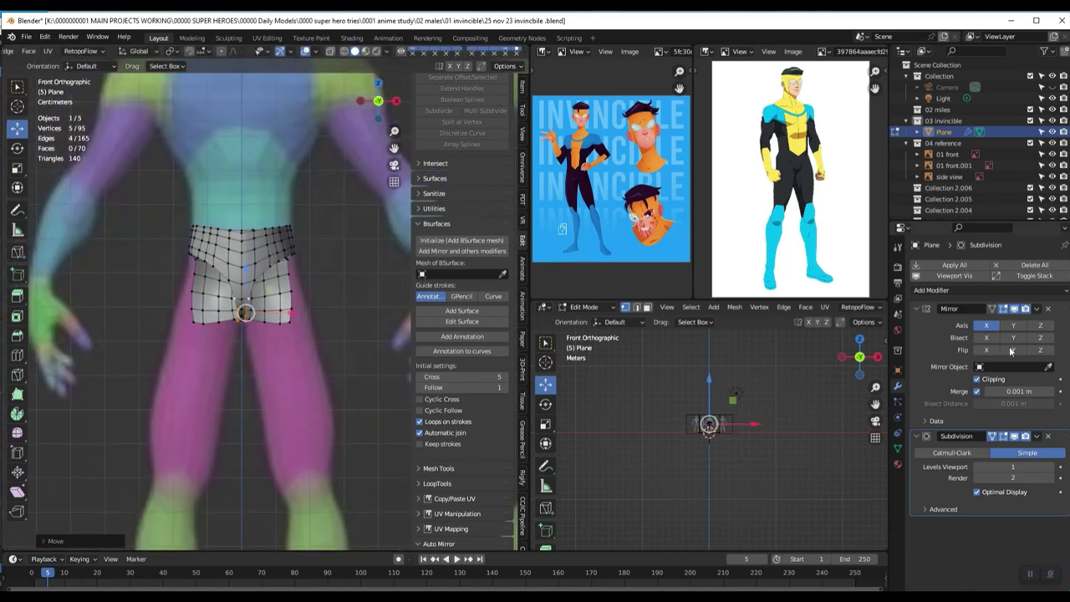
key(shift+a)
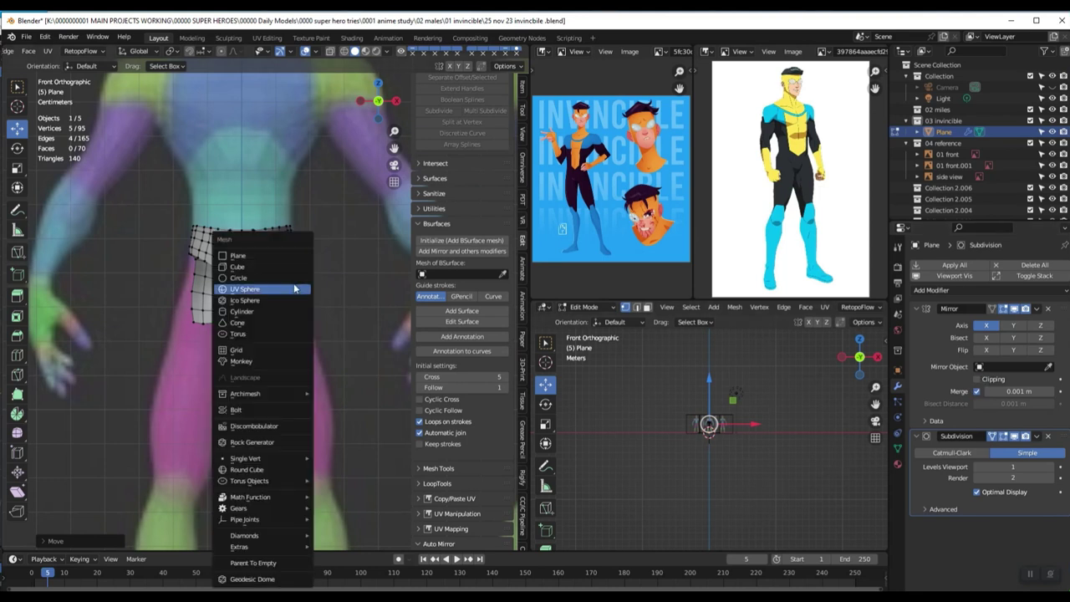
click(273, 310)
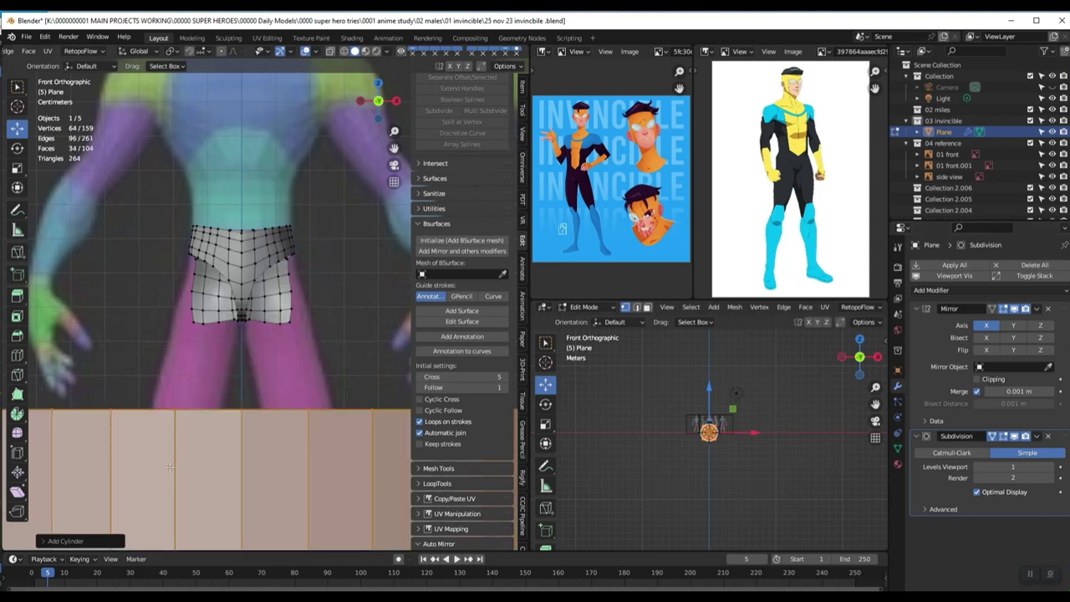
click(72, 541)
click(139, 405)
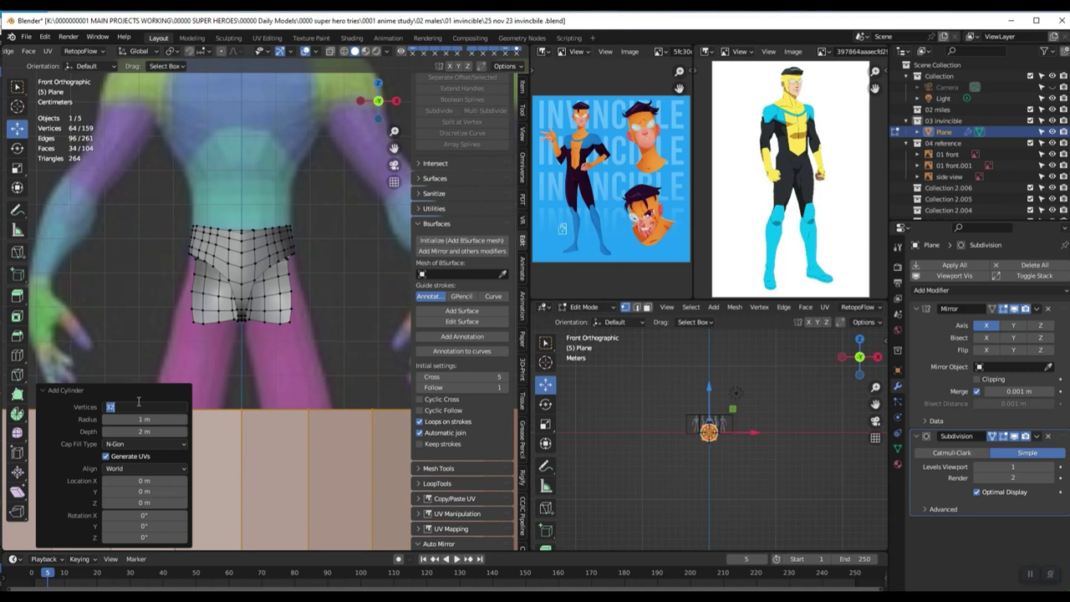
text(20)
key(Return)
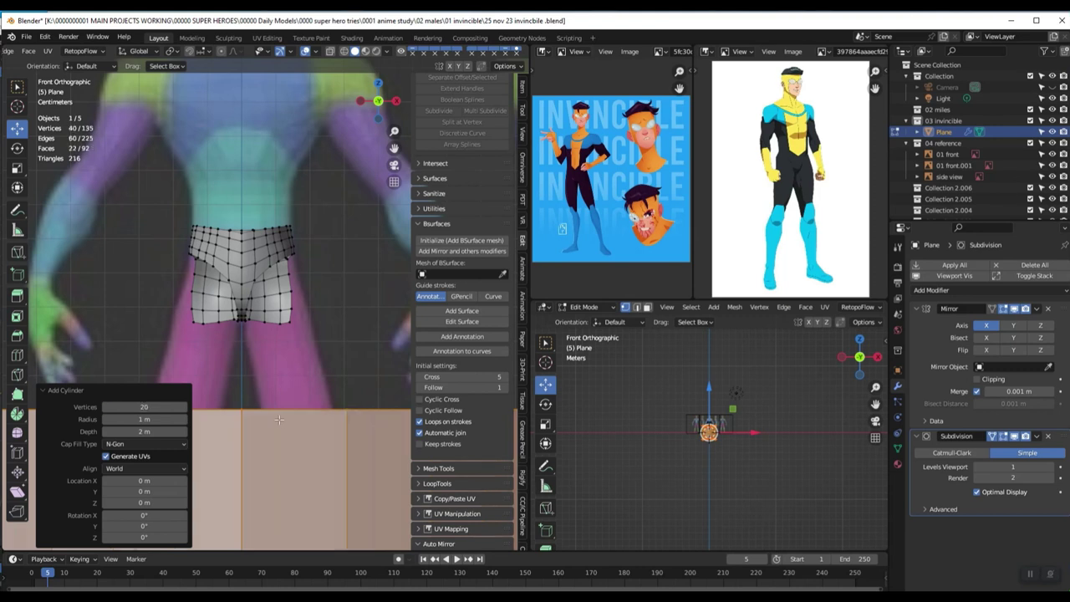
Step: Scale the new cylinder down uniformly in front view to a size closer to the character's legs
scroll(287, 358, down, 5)
scroll(287, 358, up, 2)
key(s)
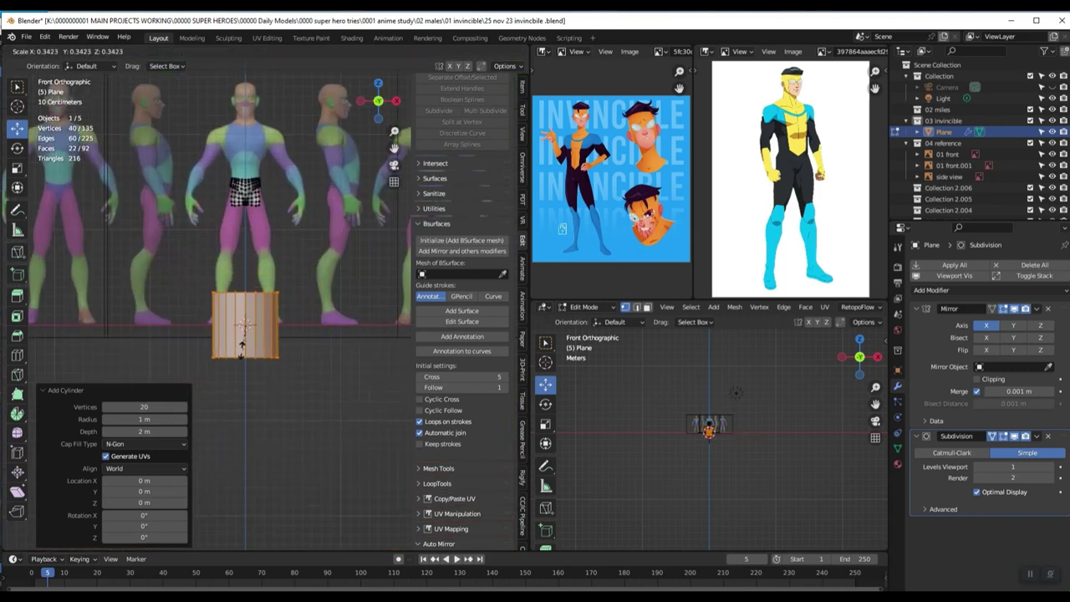
click(294, 336)
key(s)
click(266, 358)
Step: Raise the cylinder to thigh height and shift it sideways along X over the leg, with its mirrored copy on the other thigh
drag(270, 325, 290, 229)
click(290, 203)
scroll(308, 281, up, 3)
drag(340, 174, 303, 176)
scroll(280, 190, up, 2)
shift+middle_drag(280, 190, 311, 249)
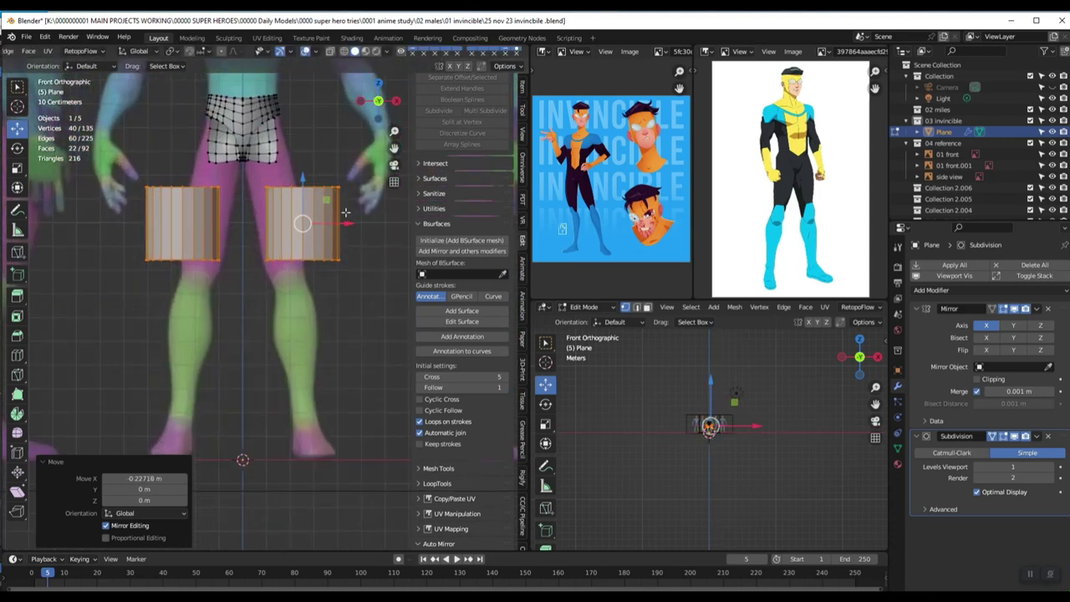
key(g)
key(x)
click(335, 221)
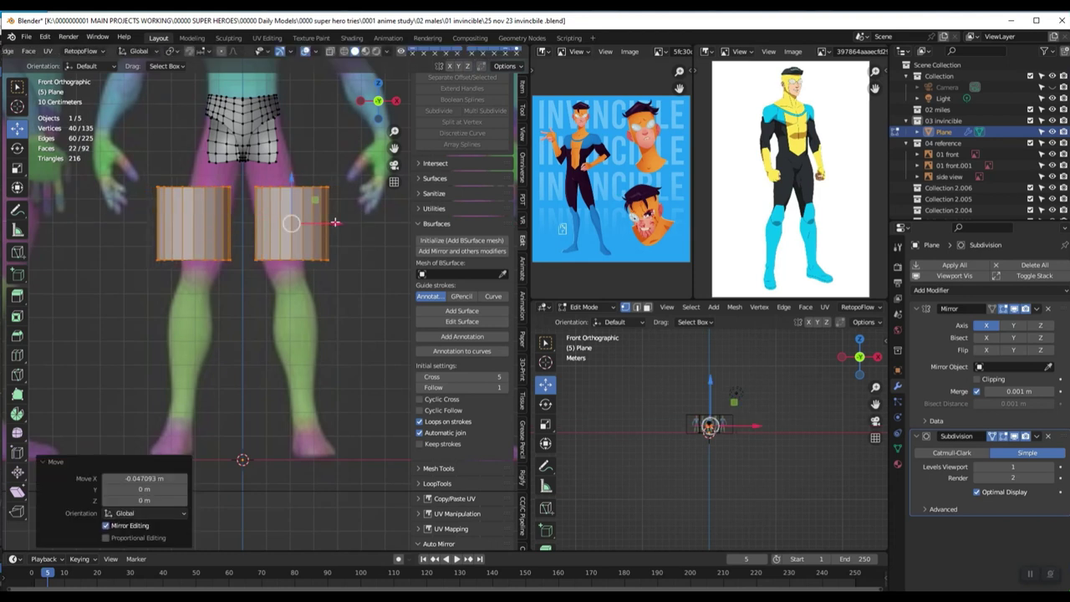
Step: Rotate the cylinder about -12.7° to follow the thigh, scale it to 0.546 and recentre it on the leg along X
key(r)
click(333, 216)
key(s)
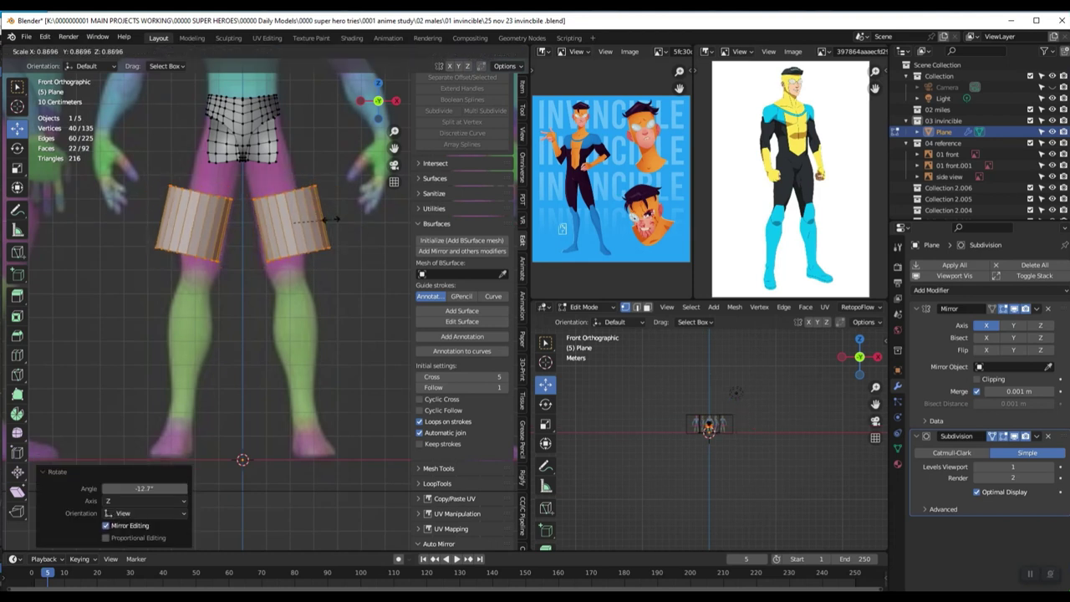
click(315, 223)
key(g)
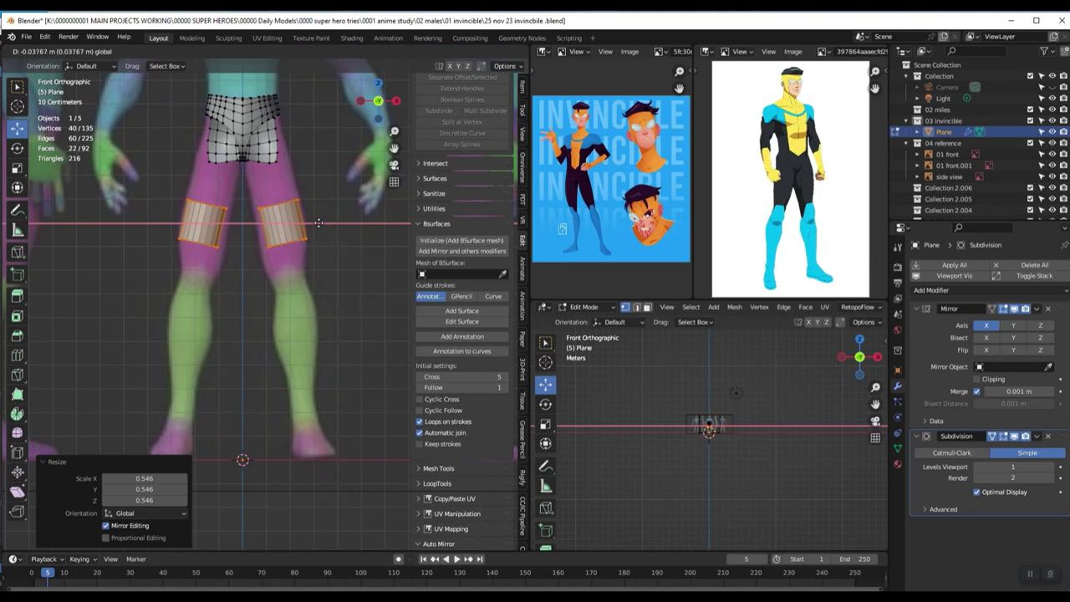
key(x)
click(321, 223)
Step: Nudge the cylinder about 0.008 m inward along X and fatten it slightly to match the thigh's width
scroll(321, 223, up, 2)
click(331, 195)
key(ctrl+z)
drag(336, 188, 331, 187)
click(331, 187)
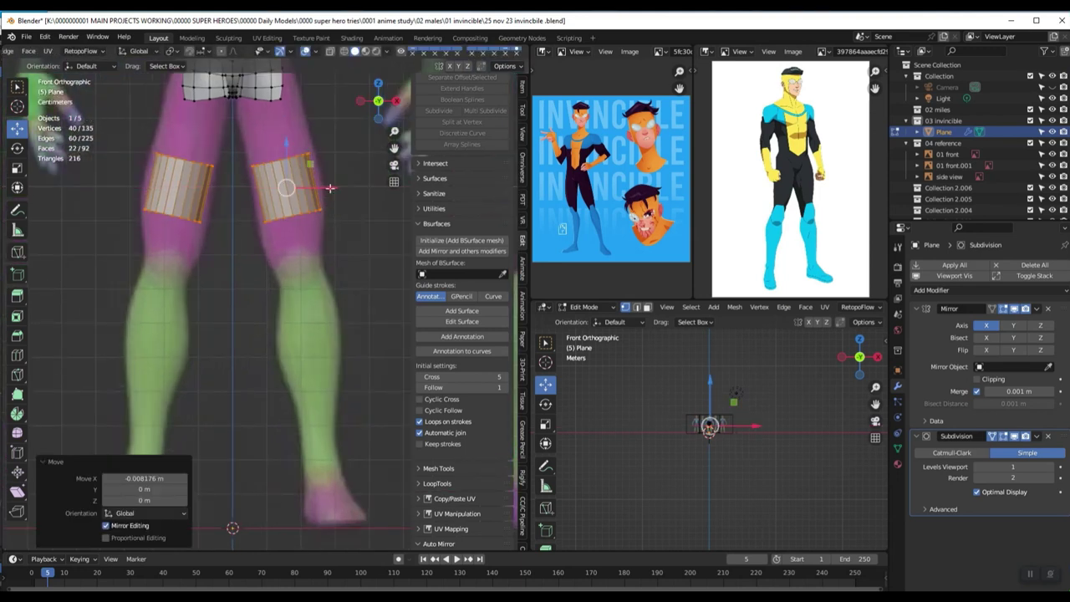
key(alt+s)
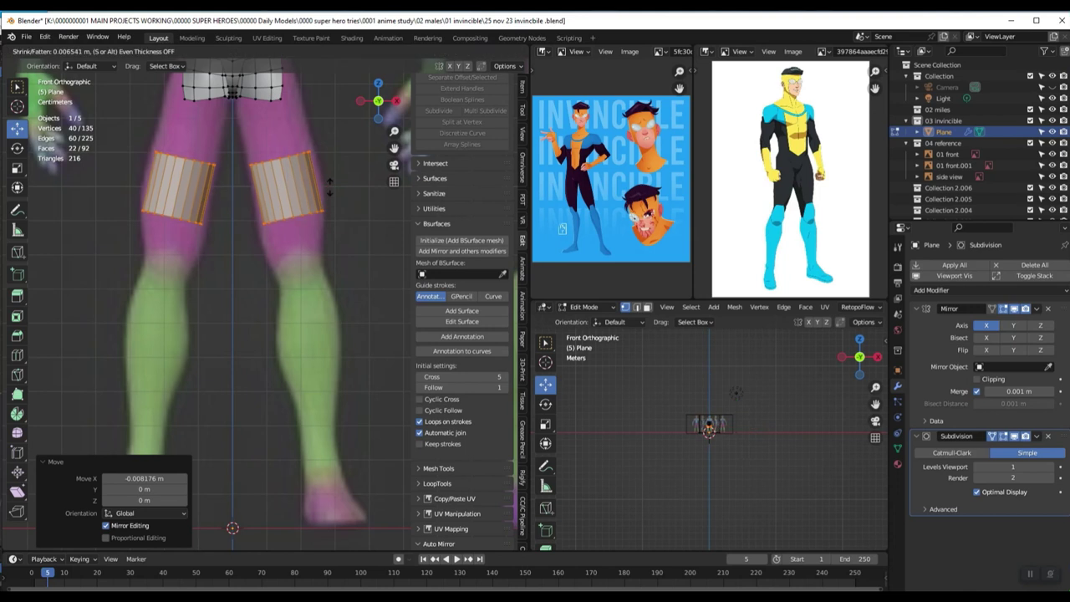
click(332, 185)
Step: Delete the thigh cylinder's top cap face, keeping its edge loop
scroll(327, 193, down, 3)
shift+middle_drag(325, 195, 312, 242)
scroll(329, 276, up, 2)
key(a)
key(a)
key(KP_1)
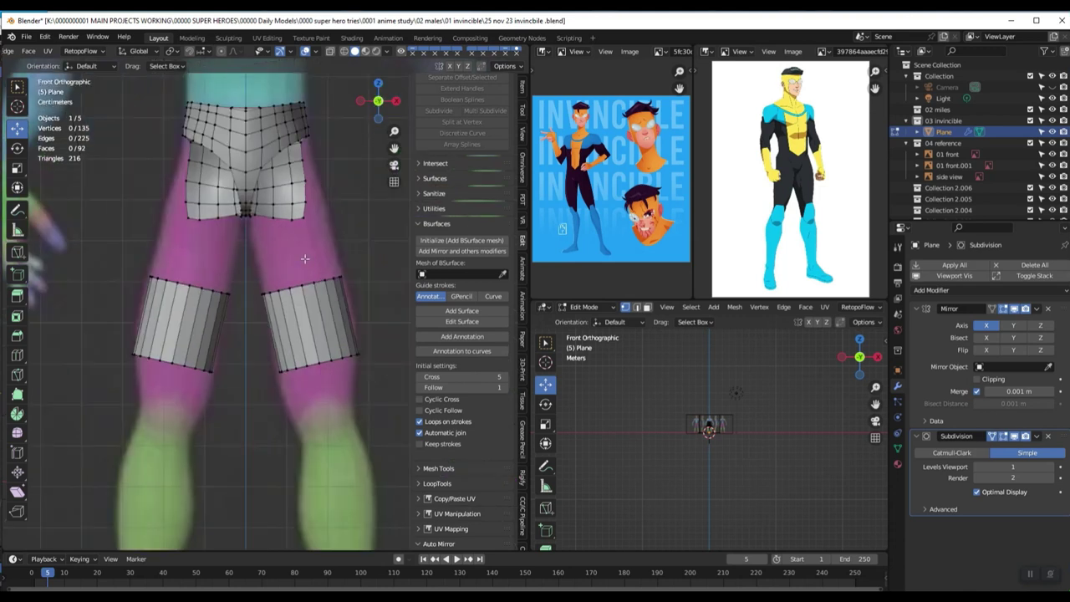
middle_drag(305, 259, 294, 264)
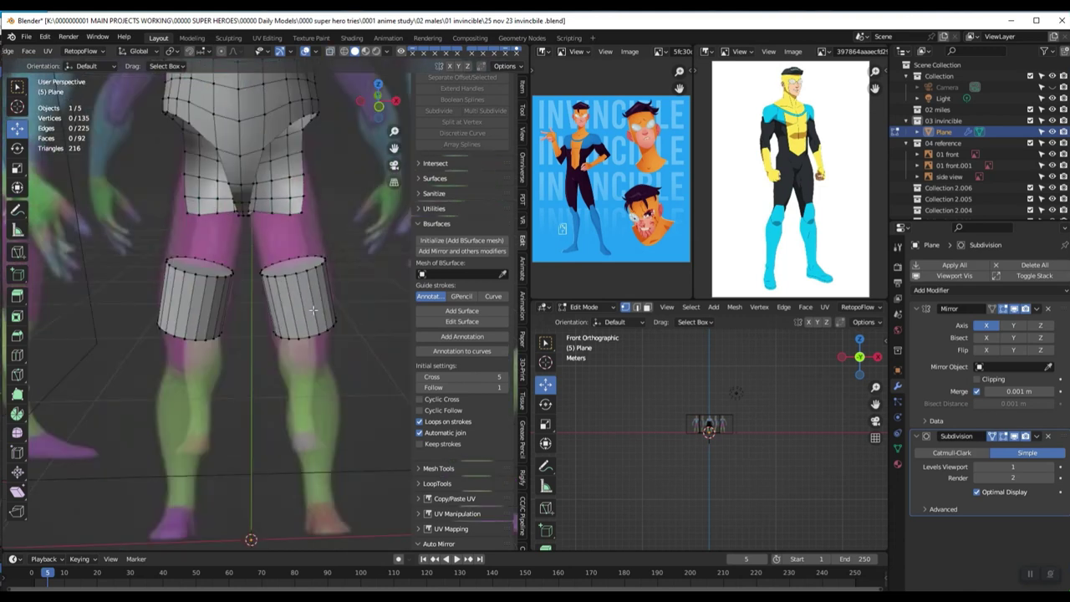
click(292, 265)
key(KP_1)
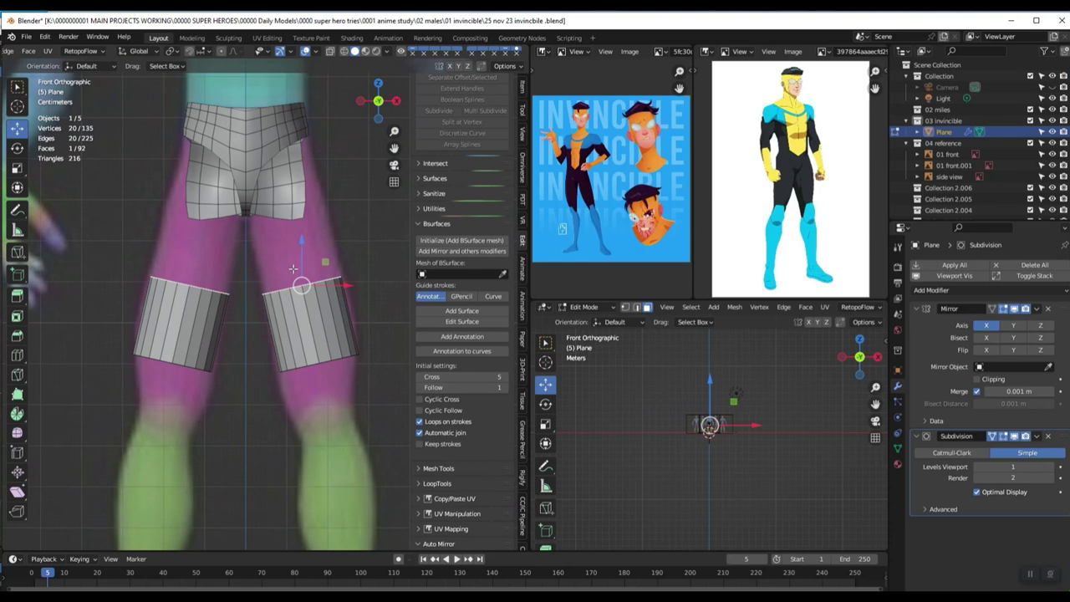
key(x)
click(292, 268)
Step: Extrude the thigh cylinder's top edge loop about 0.12 m upward toward the hip, with a slight inward shift
scroll(298, 276, down, 2)
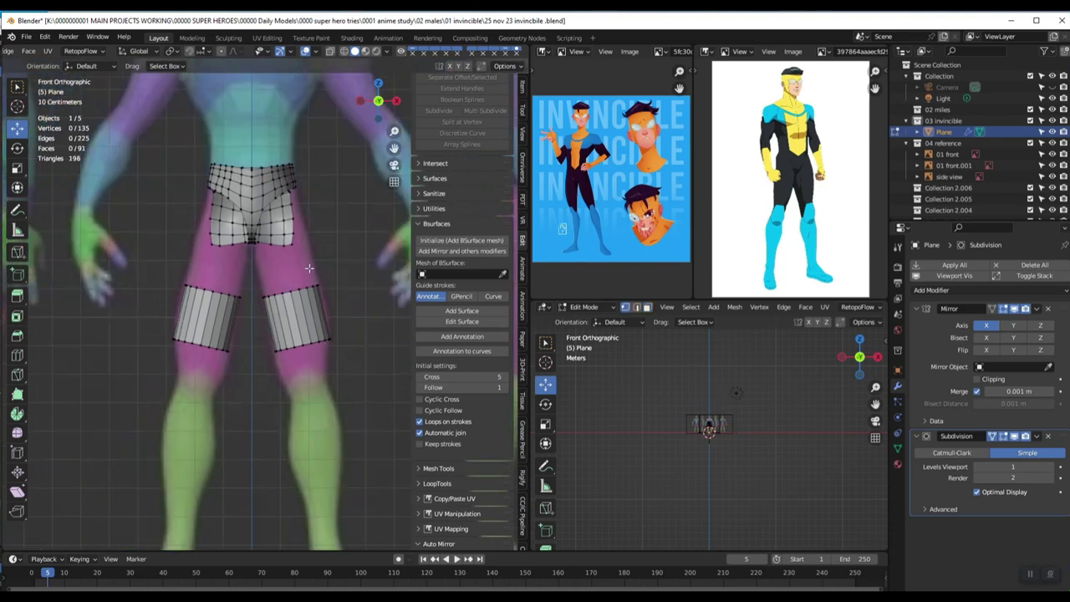
key(alt+z)
scroll(309, 267, up, 1)
drag(353, 251, 254, 311)
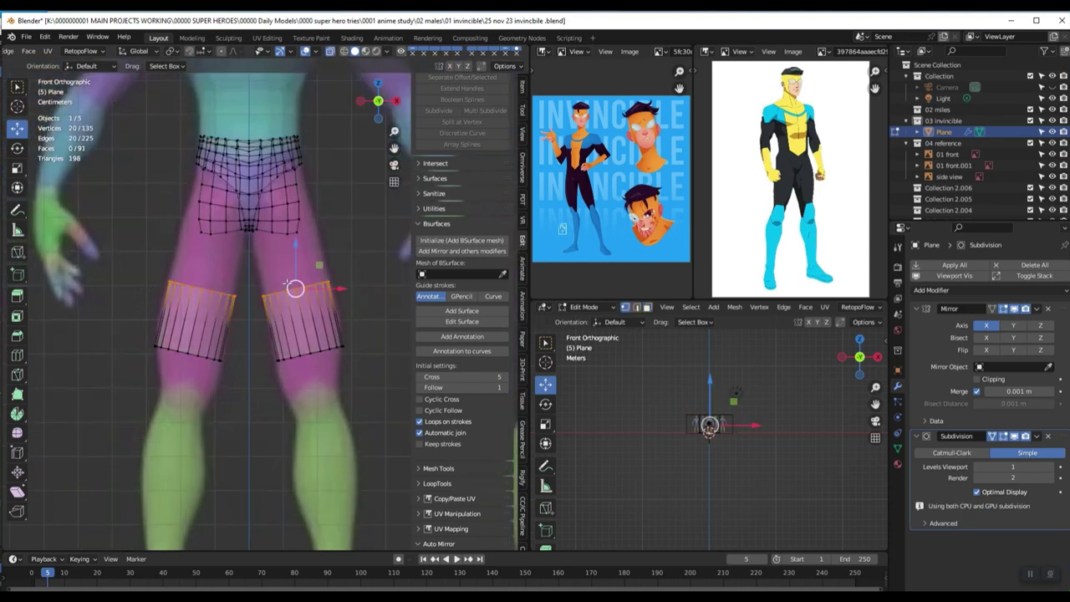
key(e)
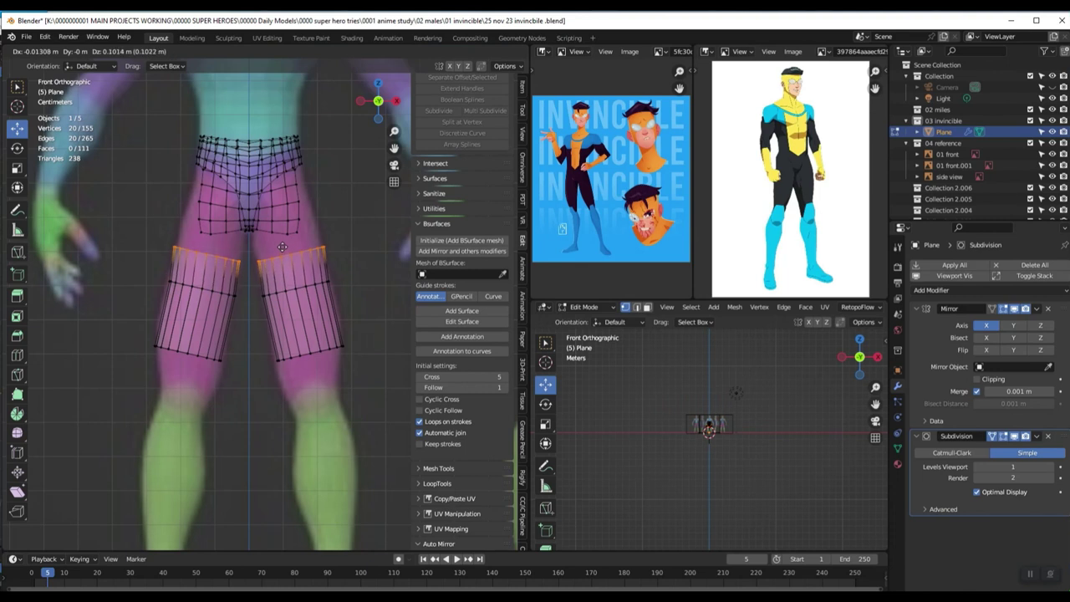
click(286, 244)
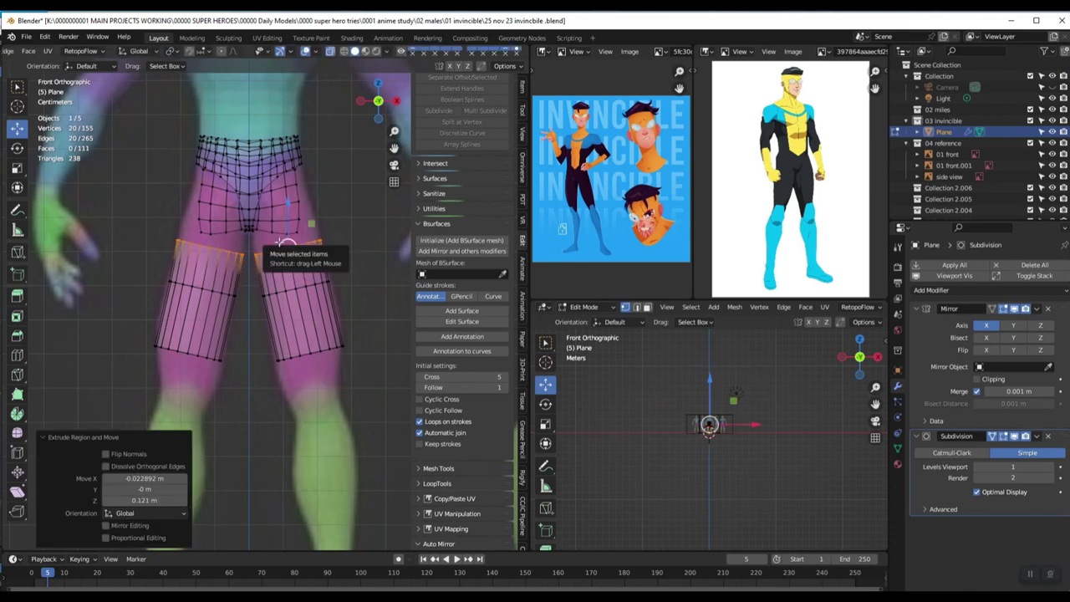
Step: Select the whole thigh cylinder in side view and move it along Y onto the reference leg
key(KP_3)
scroll(279, 243, down, 1)
drag(357, 284, 321, 298)
key(ctrl+z)
key(a)
key(a)
drag(373, 245, 293, 378)
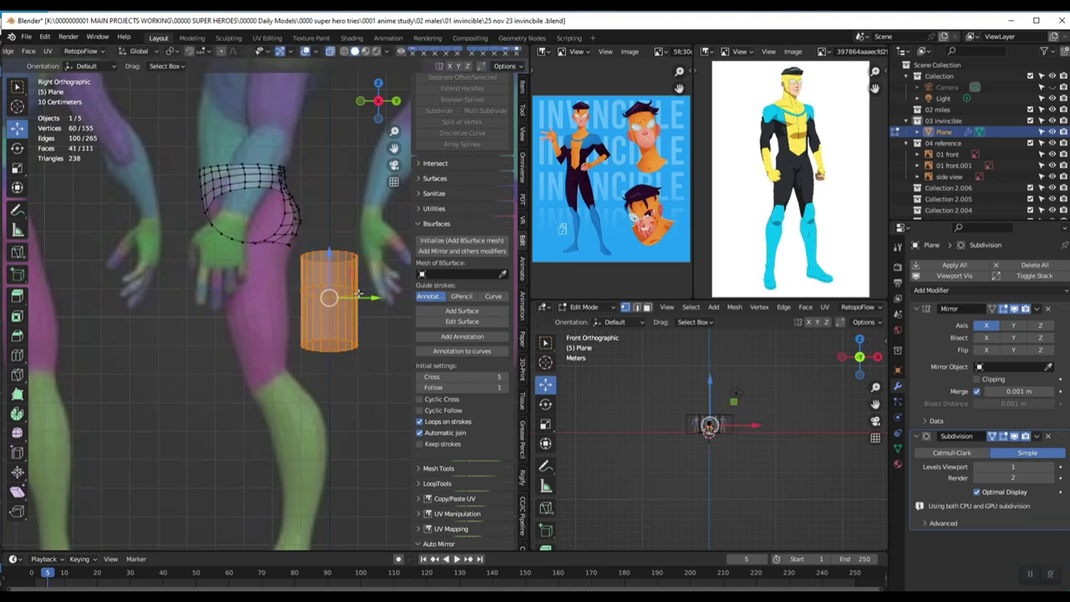
key(g)
key(y)
Step: Tilt the cylinder's bottom loop about -15° in side view and move it about 0.028 m along Y to follow the thigh
drag(321, 314, 118, 417)
key(r)
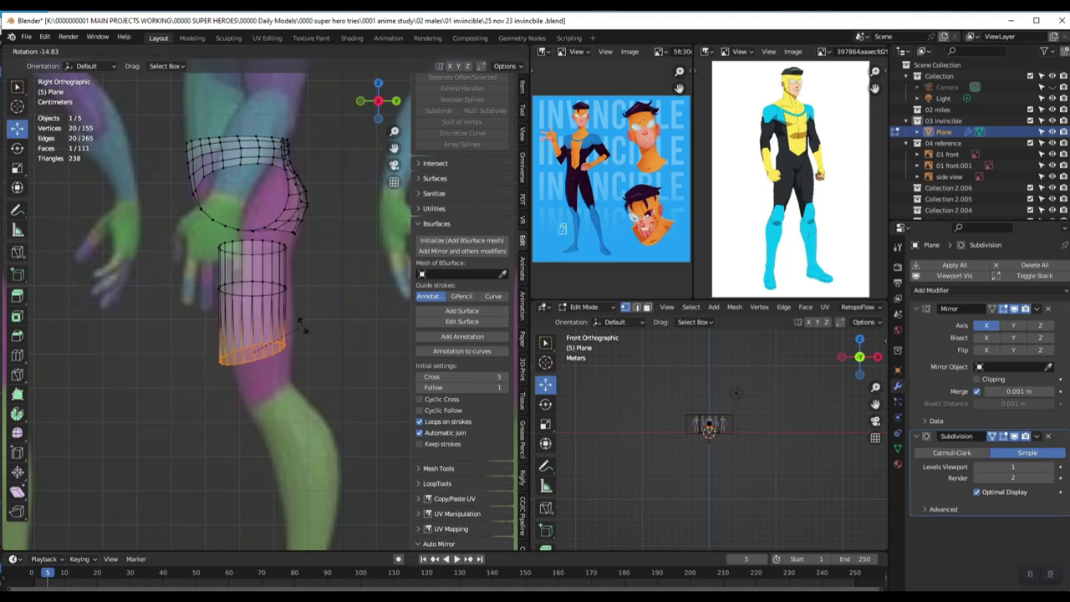
click(298, 324)
key(g)
key(y)
click(298, 343)
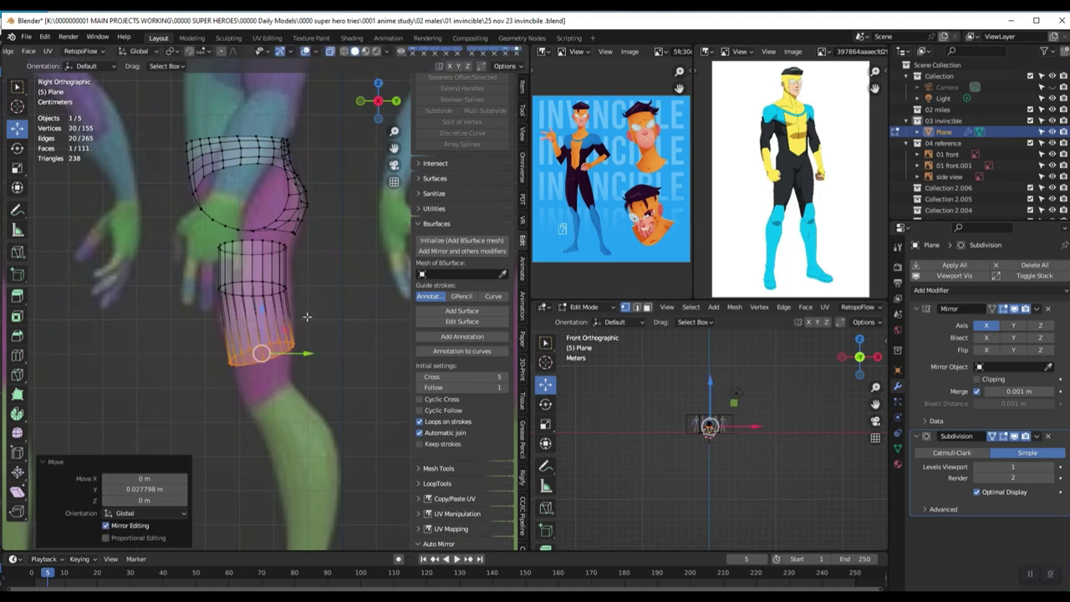
Step: Scale the cylinder's middle edge loop slightly wider along Y to match the thigh's side outline
alt+click(300, 290)
key(s)
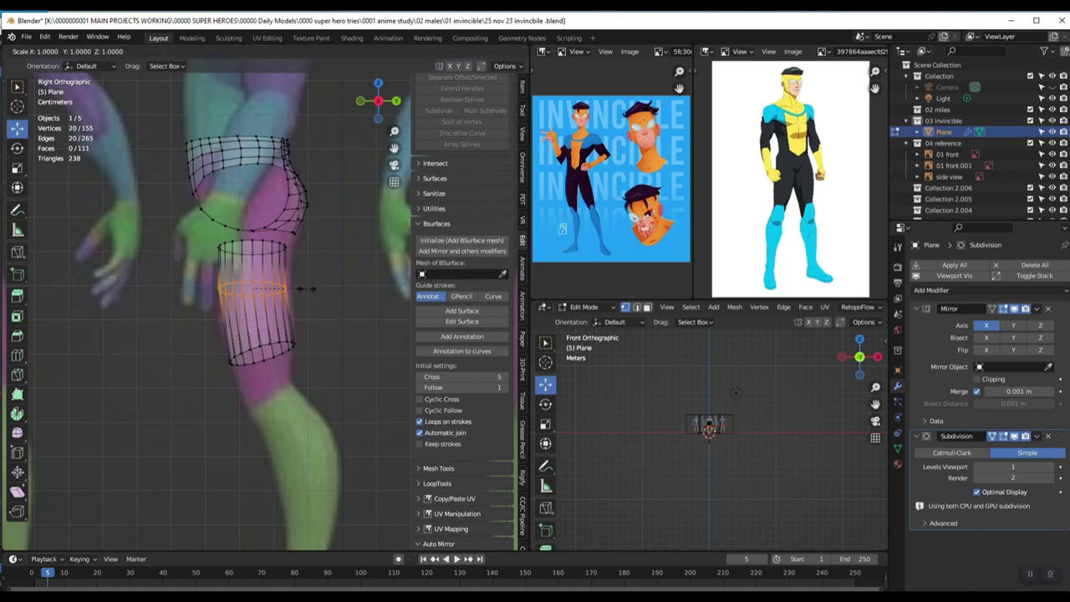
key(y)
click(310, 287)
Step: Extrude the bottom loop down to the knee, scale it to 0.748 and shift it about -0.02 m along Y
alt+click(204, 389)
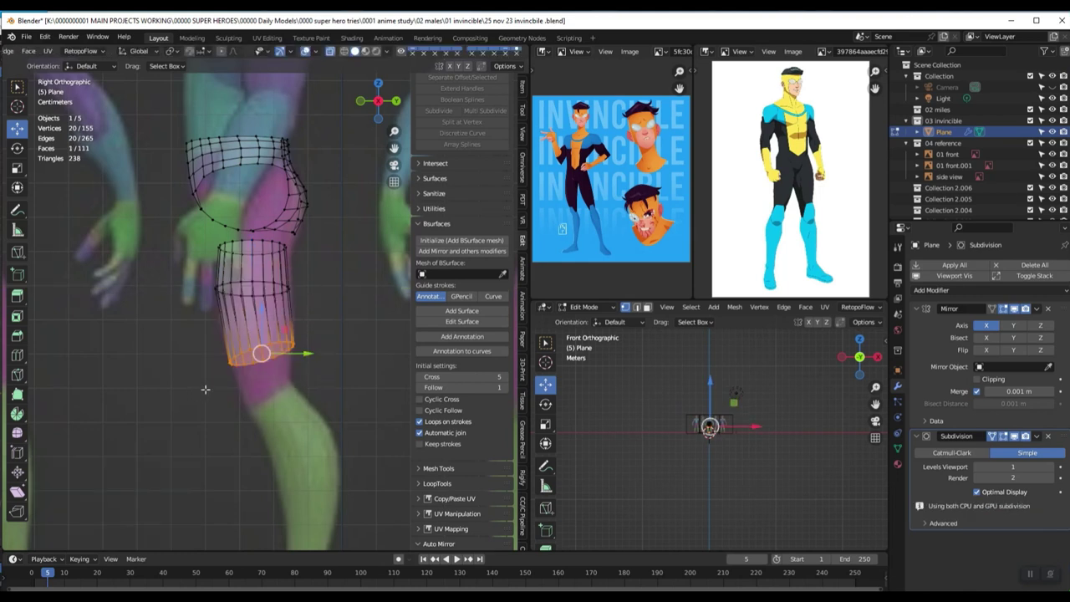
key(e)
click(214, 423)
key(s)
click(287, 415)
key(g)
key(y)
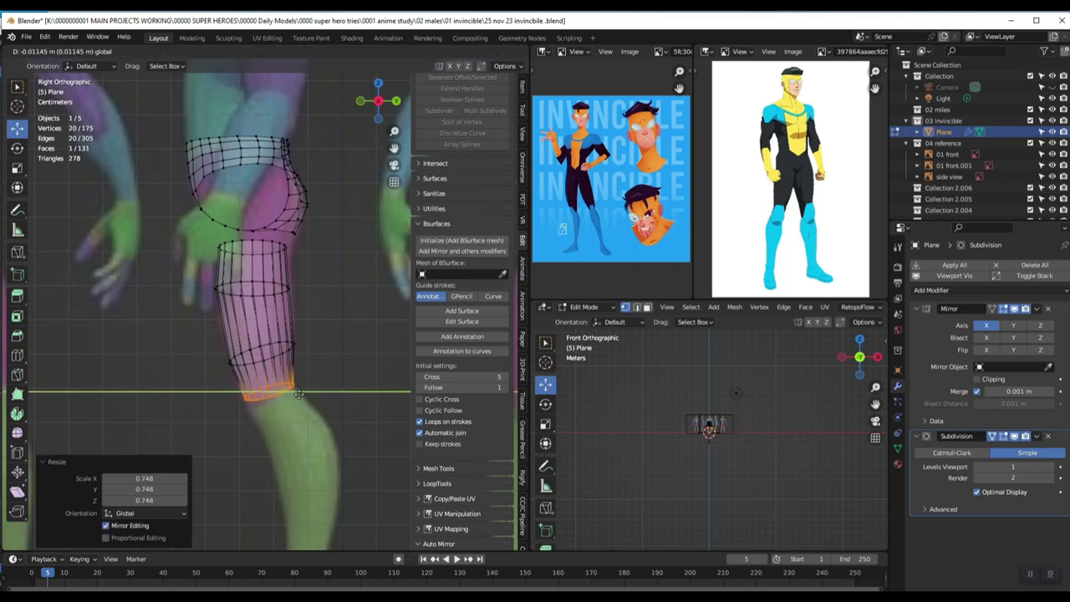
click(296, 399)
Step: Rotate the knee loop about -17° in side view and move it about 0.01 m along Y
key(r)
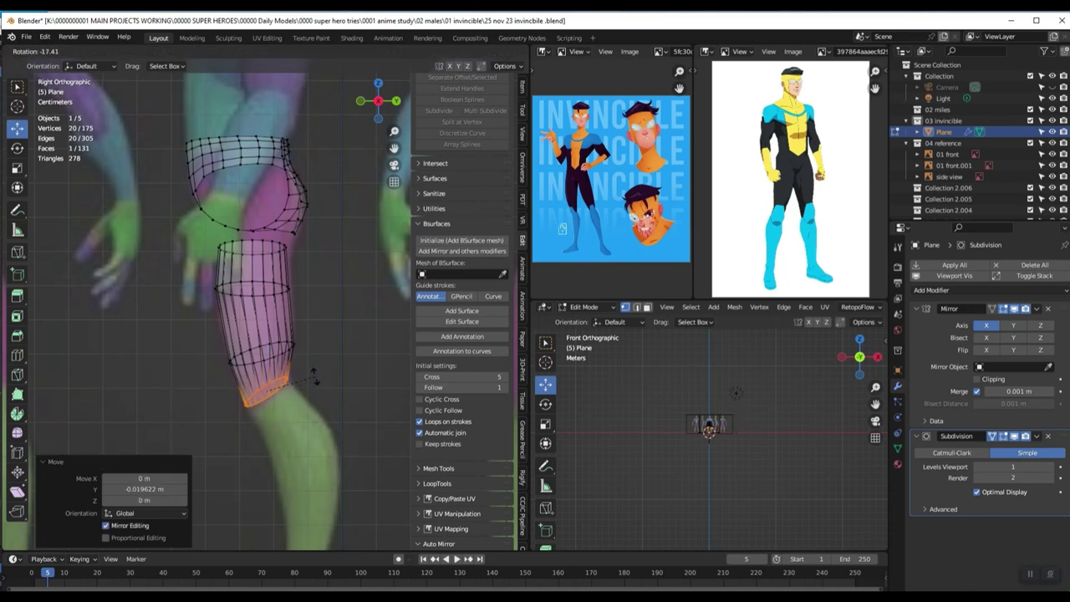
click(314, 378)
key(g)
key(y)
click(311, 393)
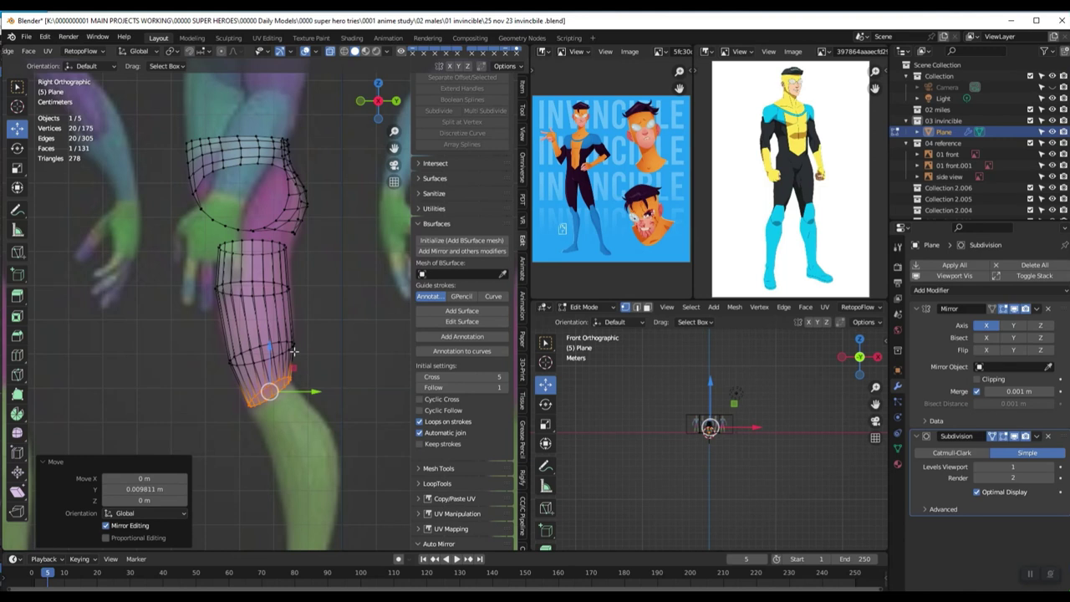
Step: Widen the thigh's upper two loops along Y, finishing with a factor of 1.042, and shift them about 0.003 m along Y
scroll(291, 338, up, 2)
drag(327, 209, 141, 324)
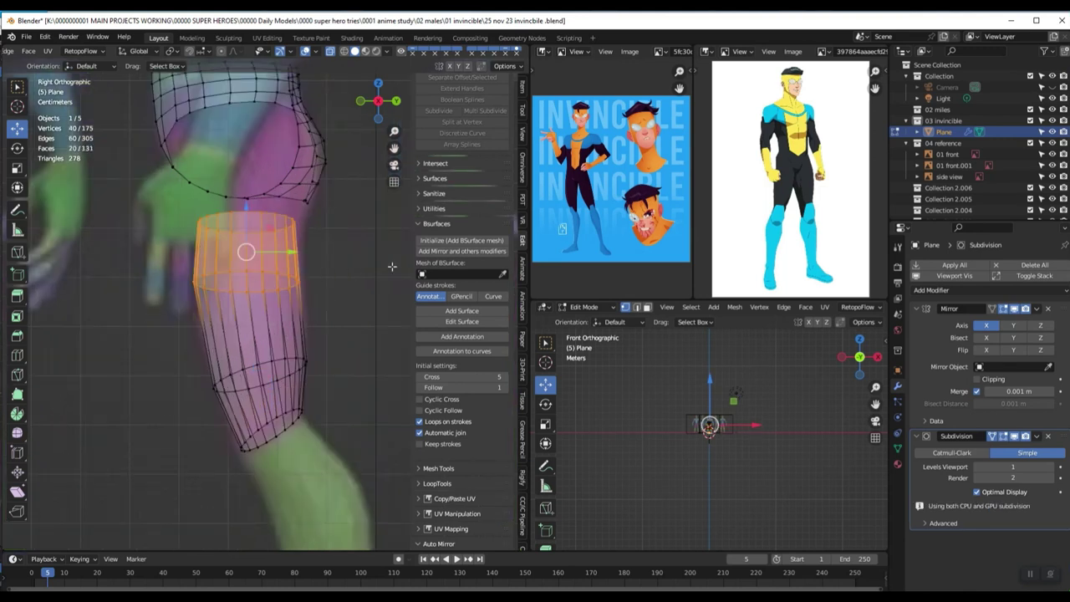
drag(346, 218, 122, 328)
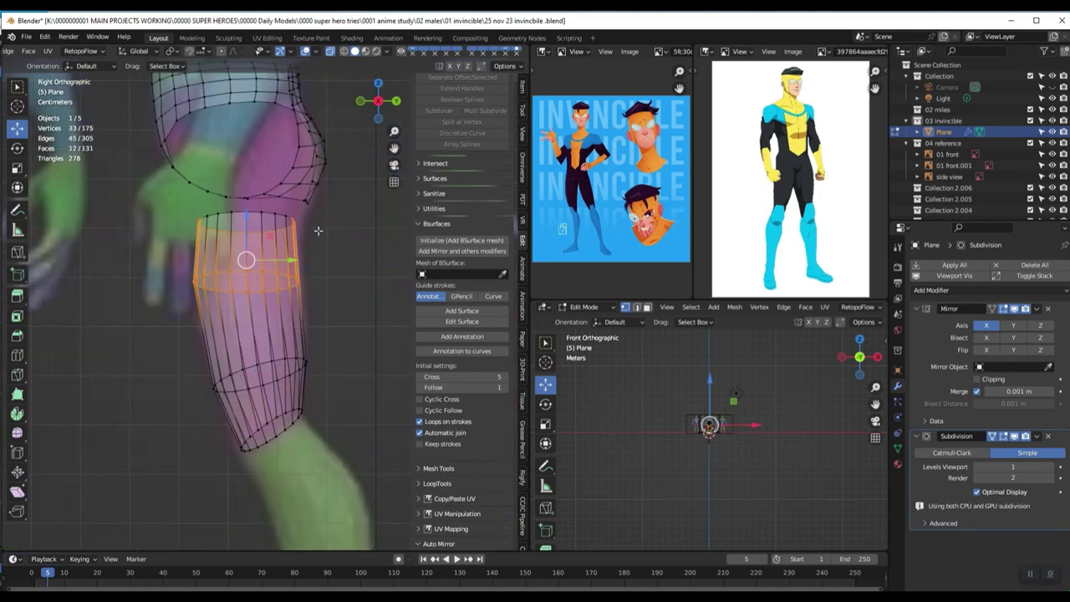
drag(324, 204, 122, 321)
key(s)
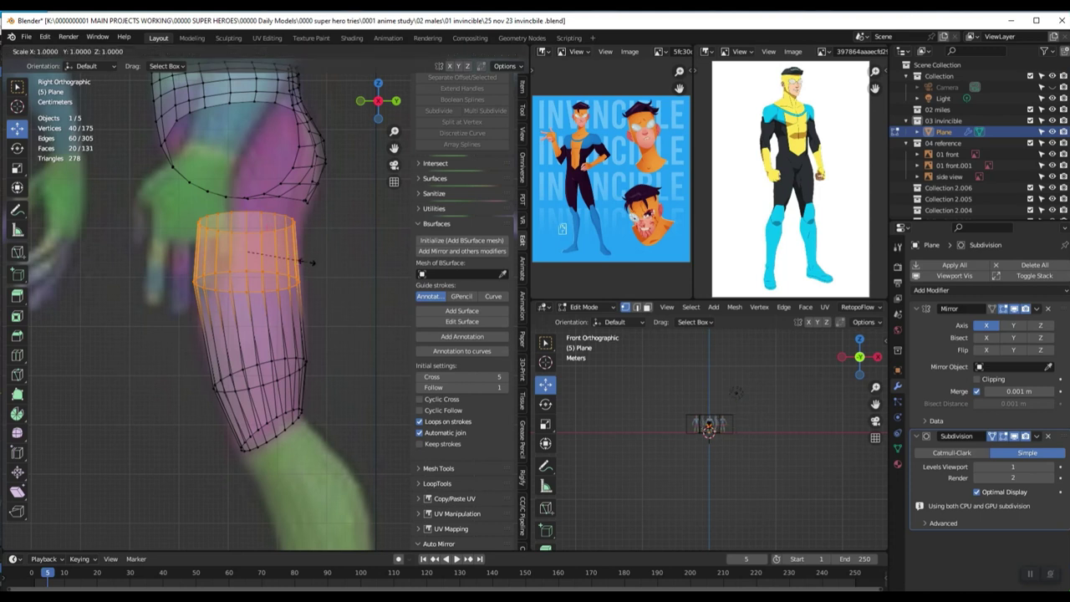
key(y)
click(311, 263)
key(g)
key(y)
click(298, 251)
key(s)
key(y)
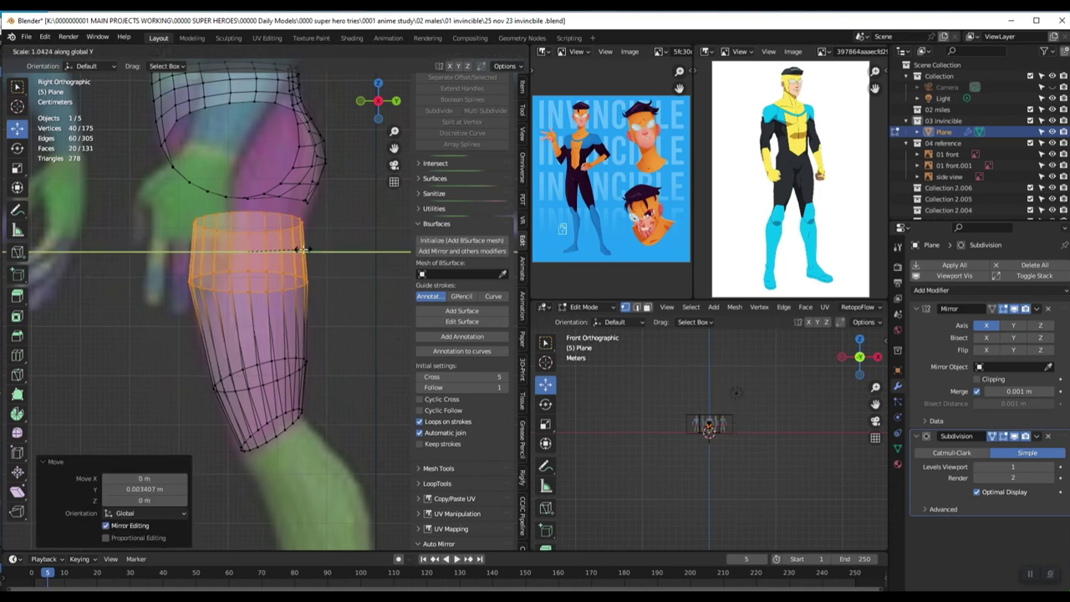
click(296, 251)
Step: Bridge the thigh's top edge loop to the leg-opening edge loop of the hip mesh
scroll(273, 276, down, 3)
key(KP_1)
scroll(293, 266, up, 3)
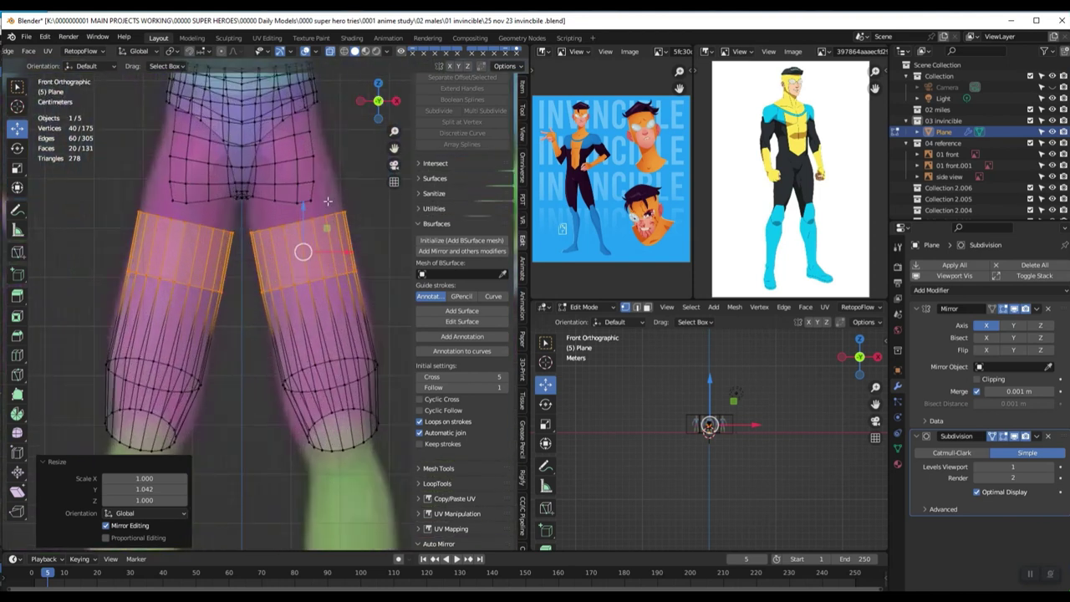
scroll(330, 200, up, 1)
shift+middle_drag(329, 203, 328, 285)
scroll(286, 208, up, 1)
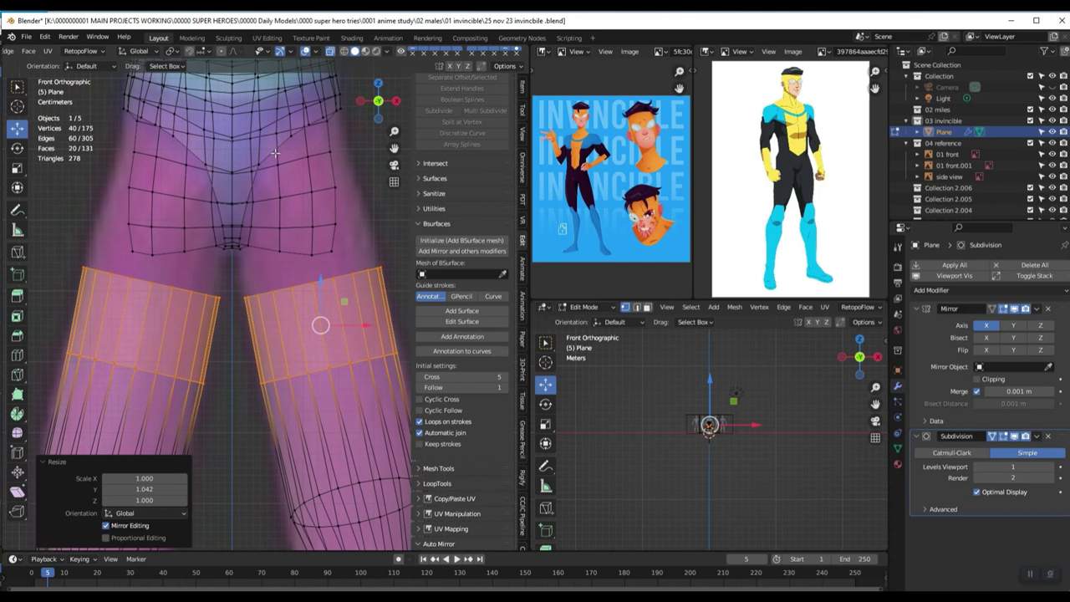
key(a)
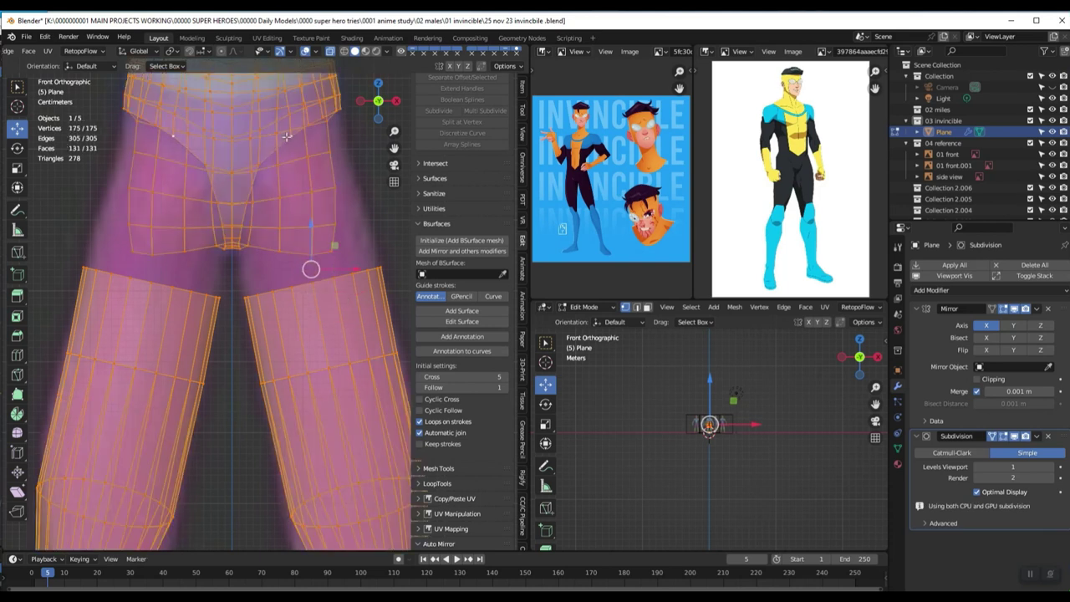
key(alt+a)
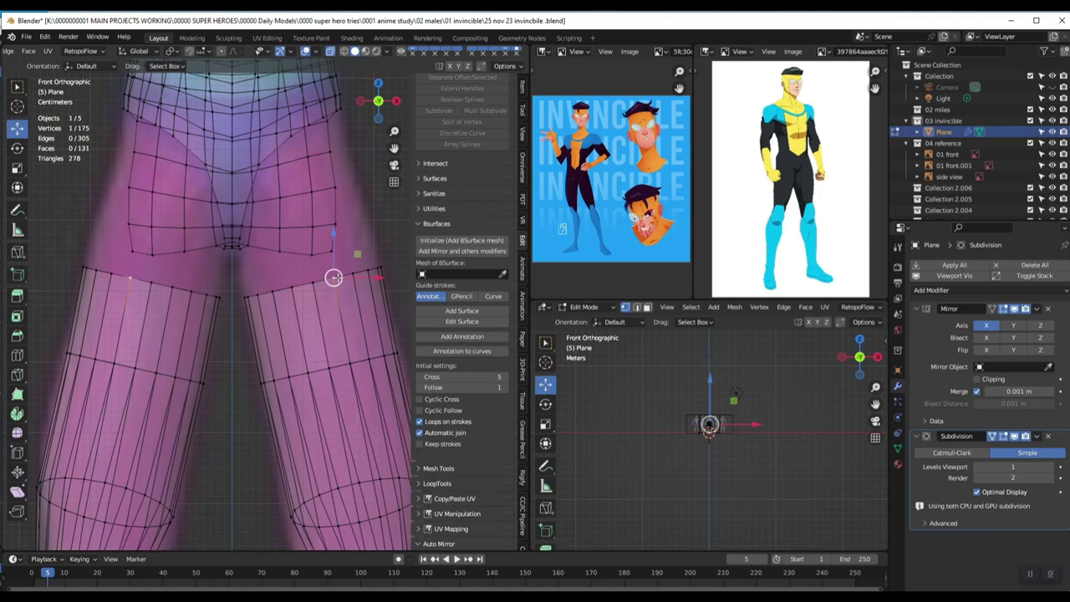
alt+click(337, 277)
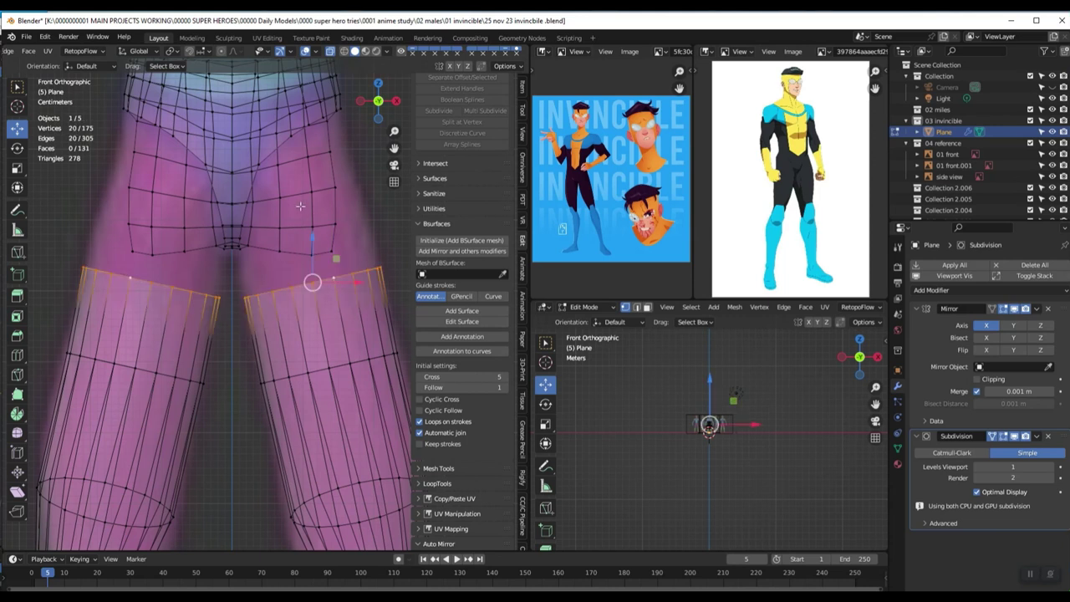
alt+shift+click(282, 144)
scroll(303, 234, down, 5)
mouse_move(304, 235)
middle_down()
mouse_move(124, 330)
mouse_move(78, 329)
mouse_move(125, 322)
mouse_move(312, 244)
middle_up()
scroll(78, 328, up, 3)
key(ctrl+e)
click(131, 320)
Step: Add three evenly spaced loop cuts across the bridged section between hip and thigh
key(ctrl+r)
scroll(315, 243, up, 1)
scroll(313, 242, up, 1)
click(313, 242)
right_click(314, 242)
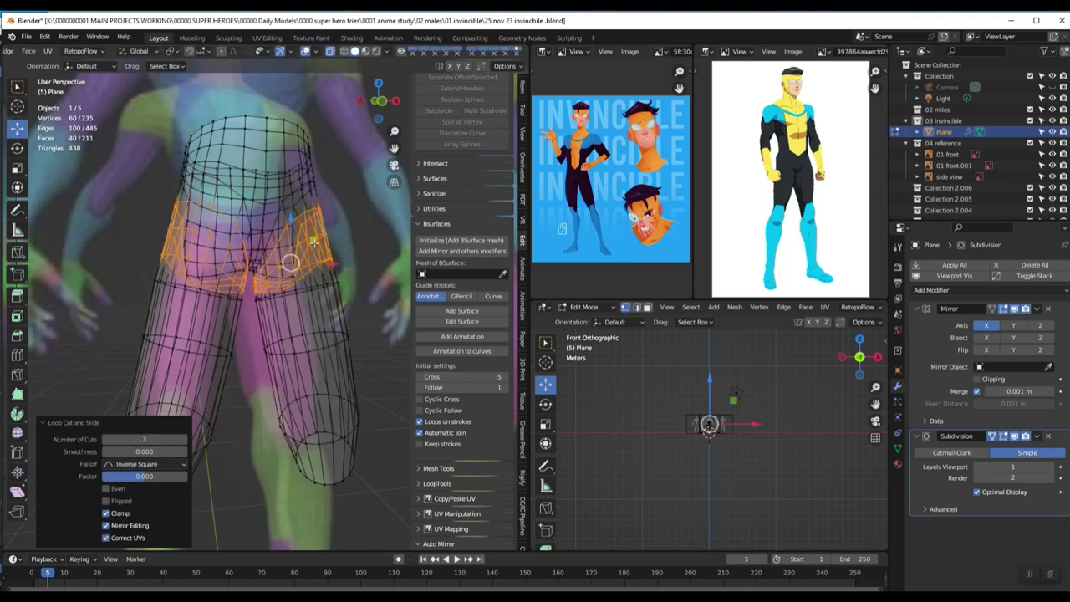
Step: In front view, scale the thigh's lowest two edge loops by 1.030 and move them about -0.012 m along X
key(KP_1)
scroll(308, 269, down, 4)
shift+middle_drag(318, 366, 310, 310)
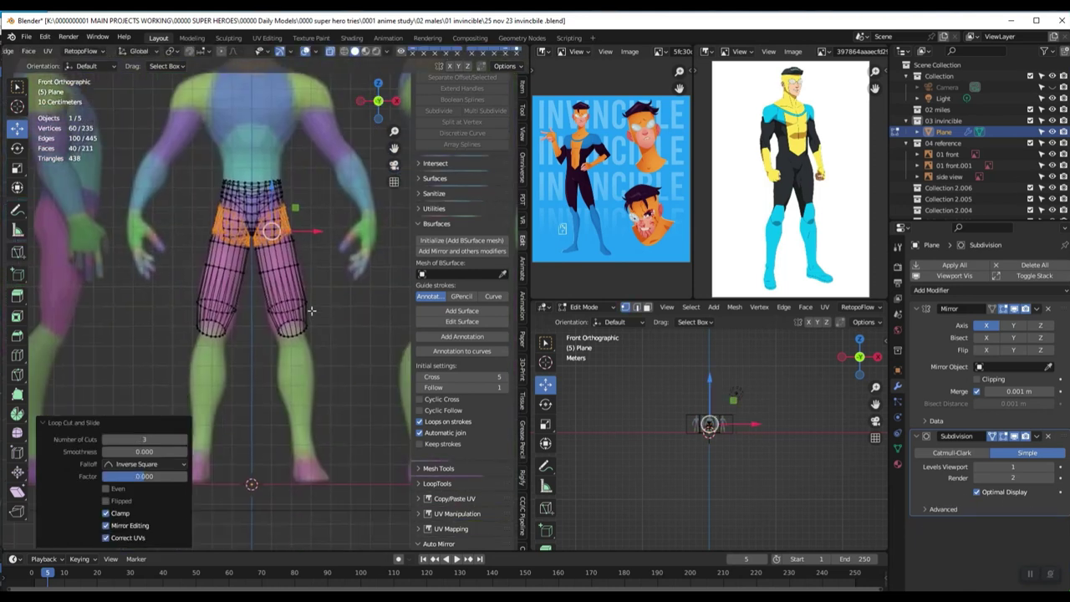
scroll(309, 312, up, 4)
alt+click(290, 355)
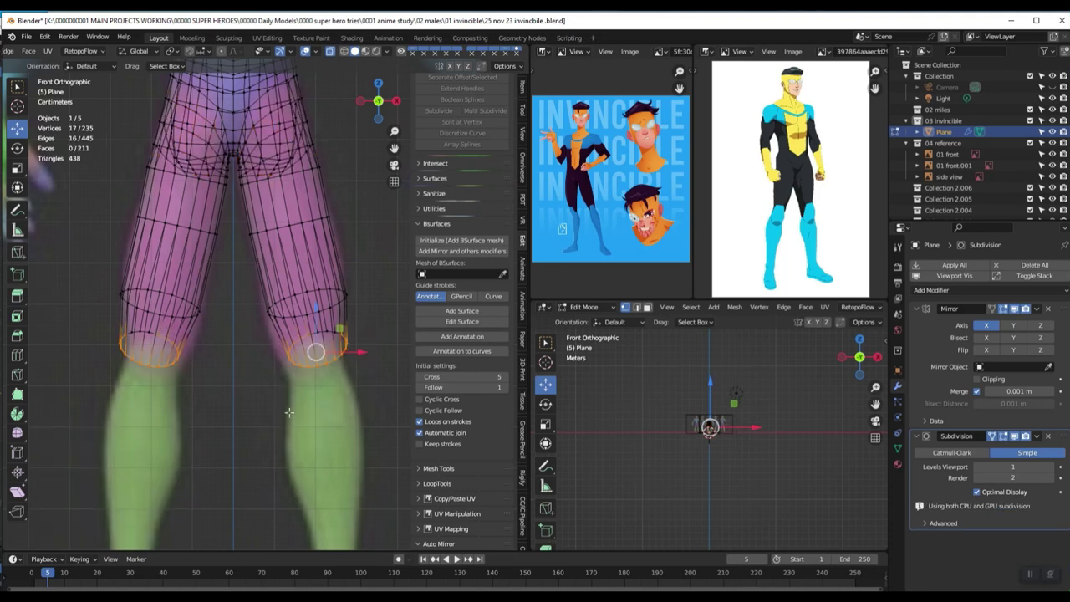
drag(377, 273, 249, 335)
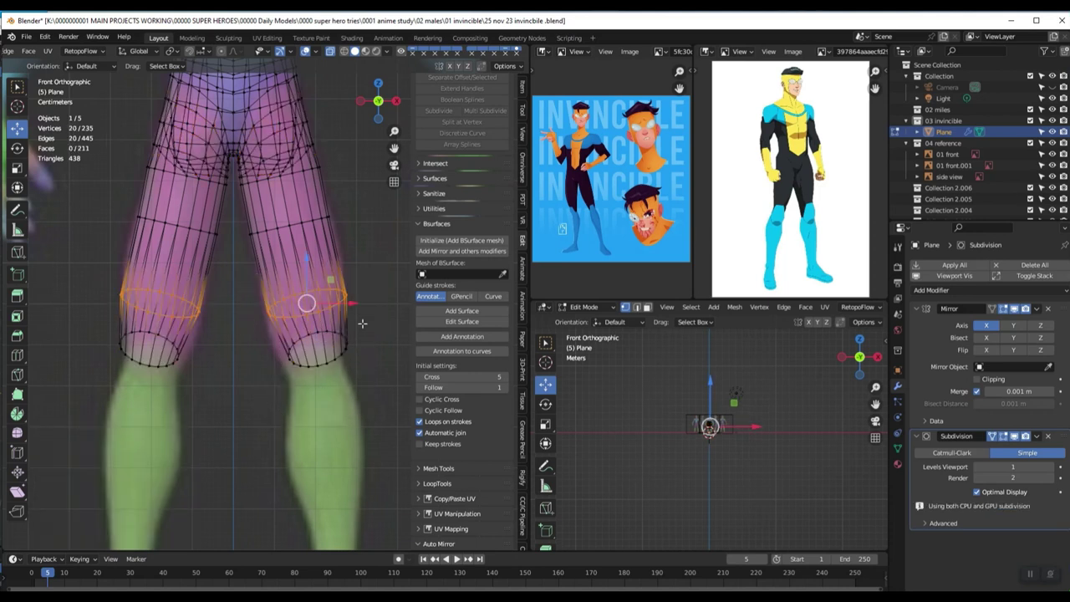
shift+drag(362, 325, 281, 407)
key(s)
click(392, 393)
drag(350, 328, 342, 329)
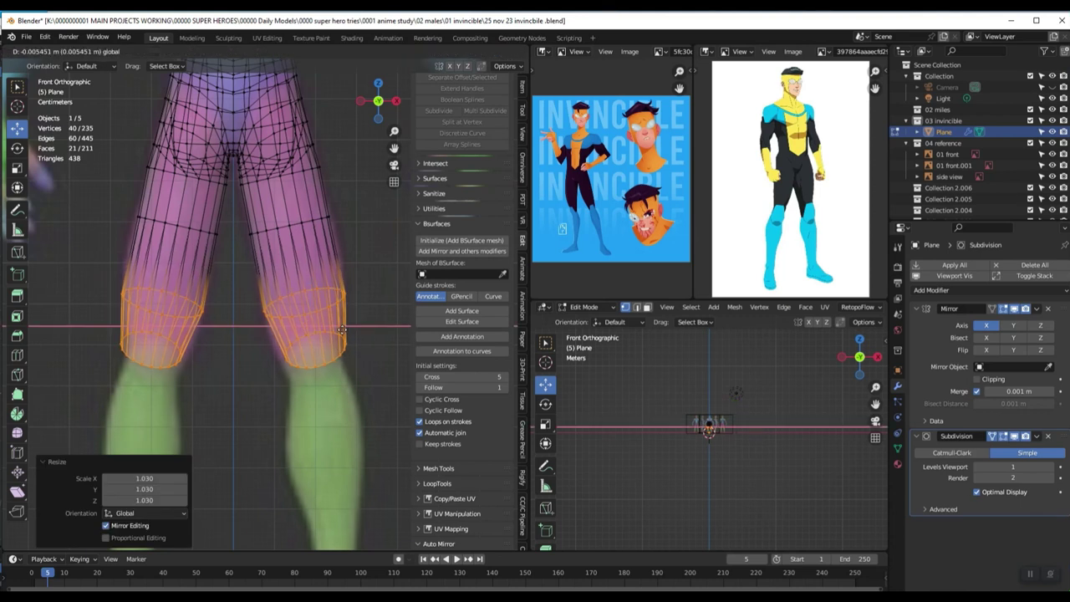
click(339, 330)
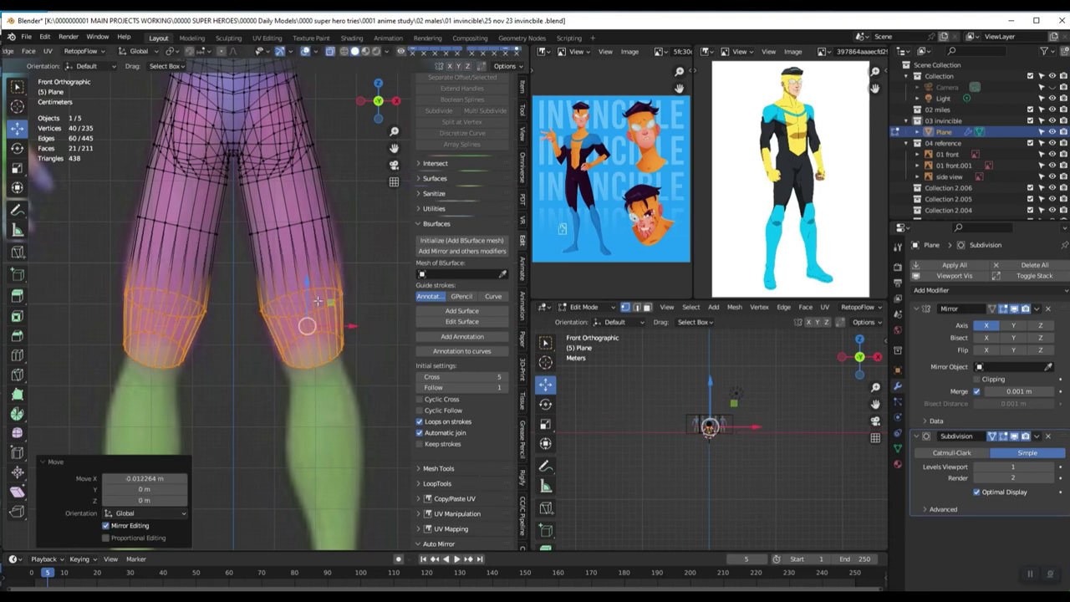
Step: Shift the mid-thigh edge loop along X and scale it by 1.115 along X to fit the front outline
drag(355, 215, 219, 272)
key(g)
key(x)
click(339, 226)
drag(357, 205, 249, 253)
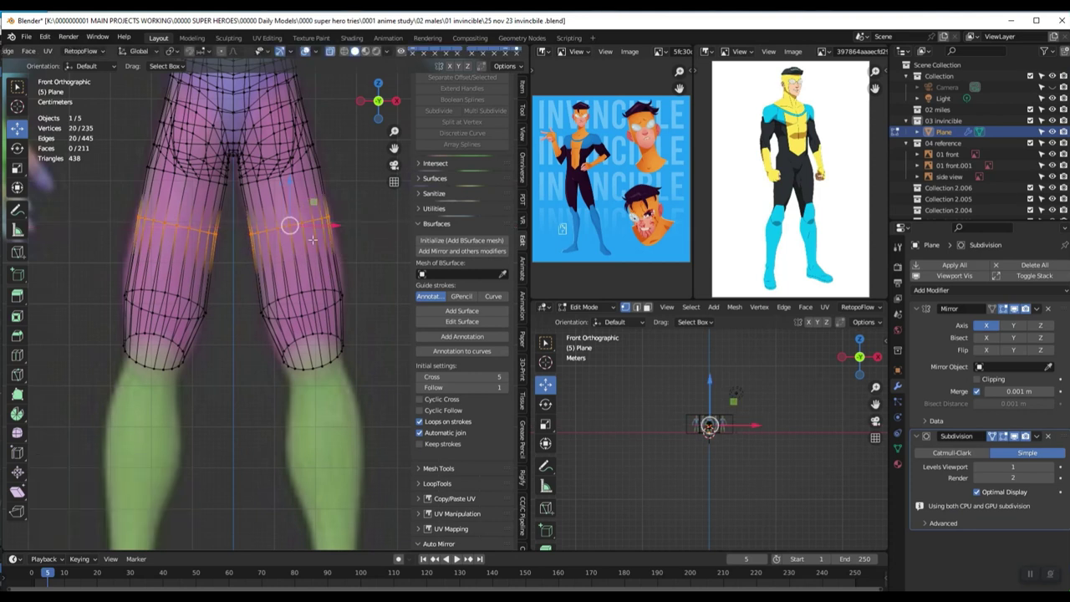
key(s)
key(x)
click(354, 242)
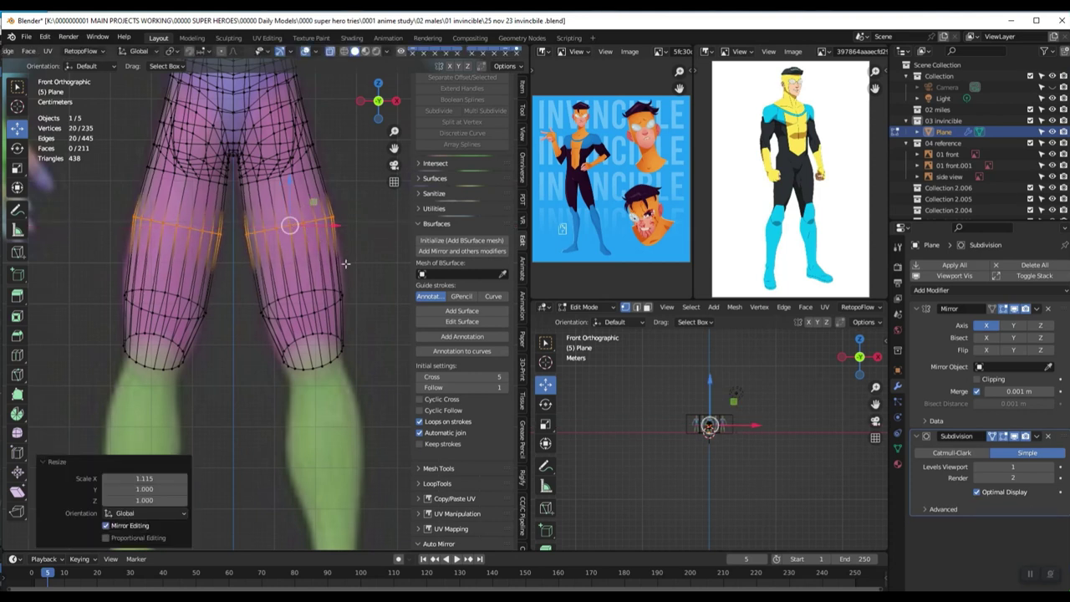
Step: Add one centred loop cut below the mid-thigh loop and scale it by 1.080
click(334, 260)
right_click(335, 262)
key(s)
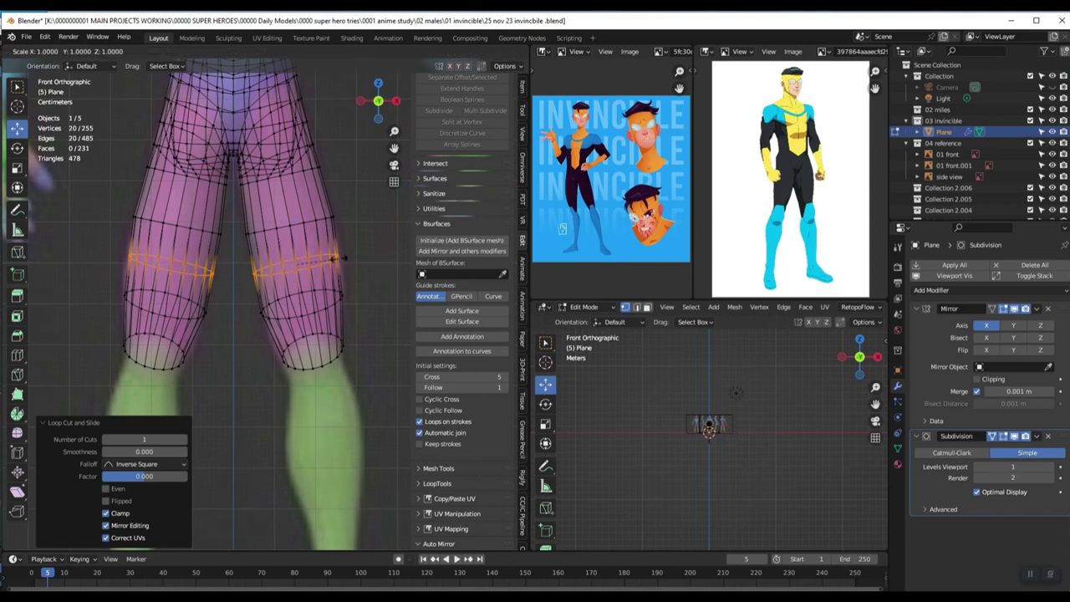
click(341, 258)
Step: Scale the thigh's bottom edge loop at the knee by 0.880
scroll(330, 322, down, 5)
scroll(325, 330, up, 5)
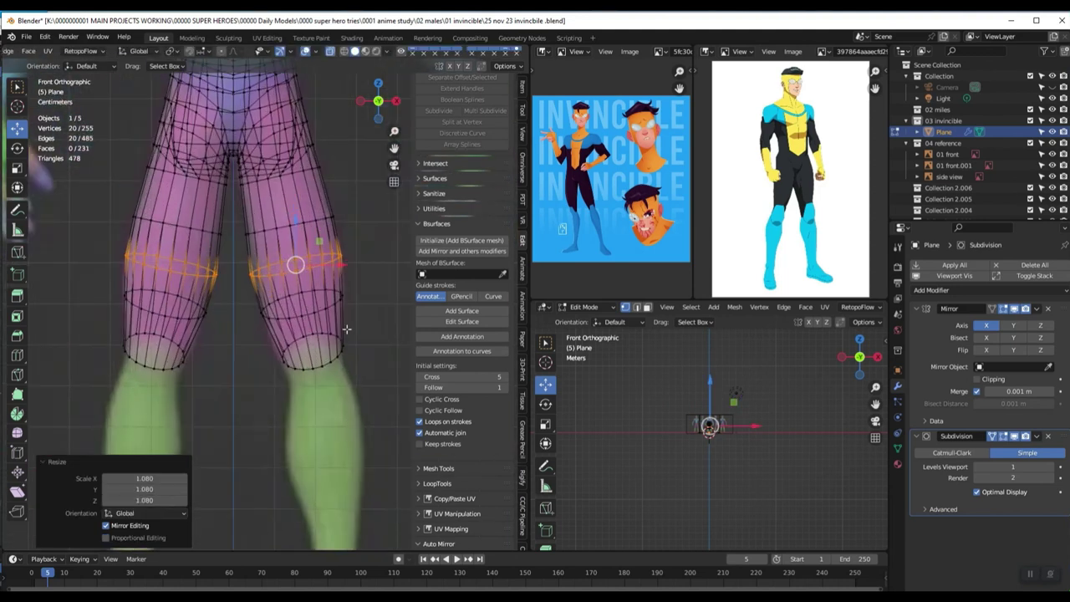
alt+click(297, 368)
key(s)
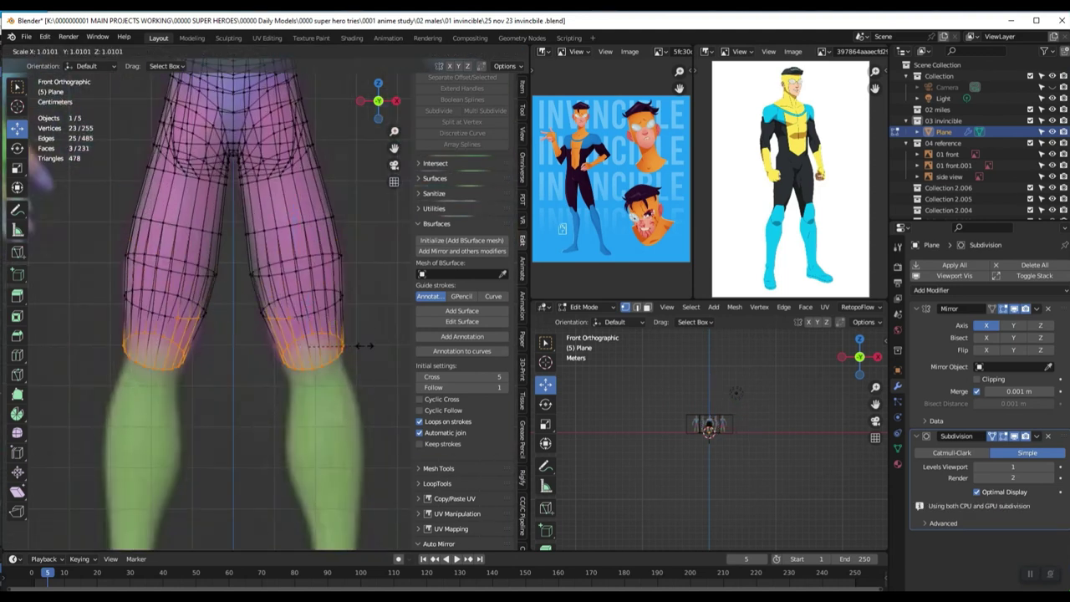
click(342, 349)
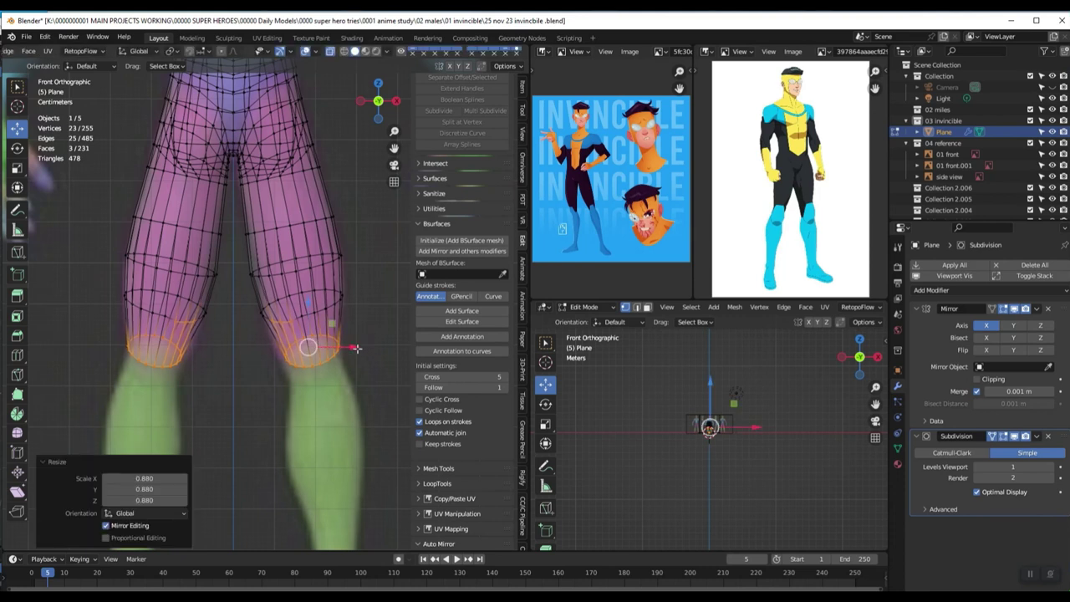
Step: In side view, scale the knee loop by 1.101 along Y and move it about -0.01 m along Y
key(KP_3)
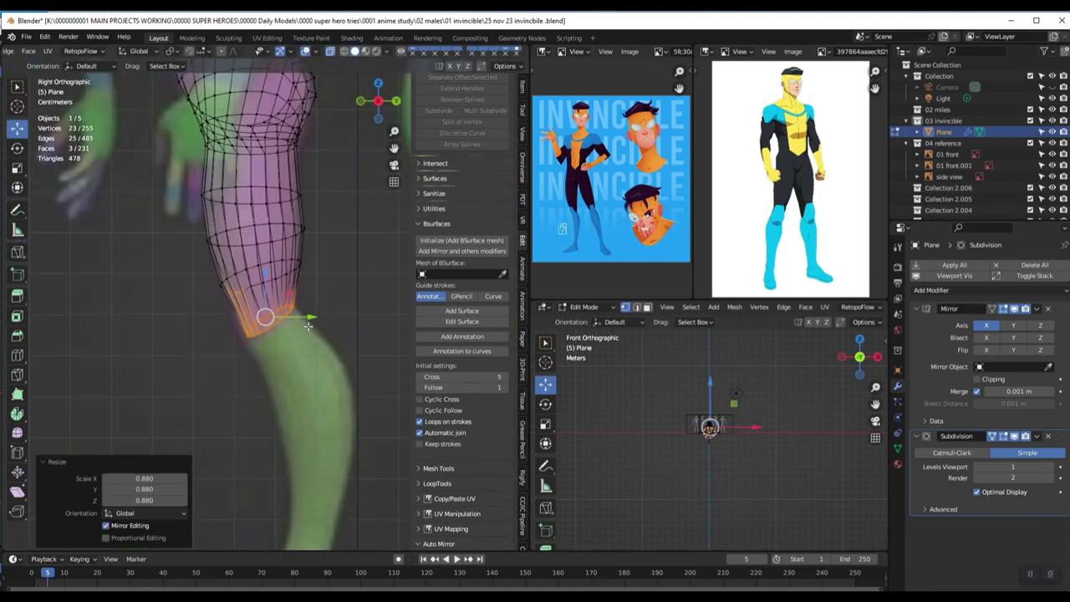
scroll(307, 316, up, 1)
key(s)
key(y)
click(324, 304)
key(g)
key(y)
click(309, 323)
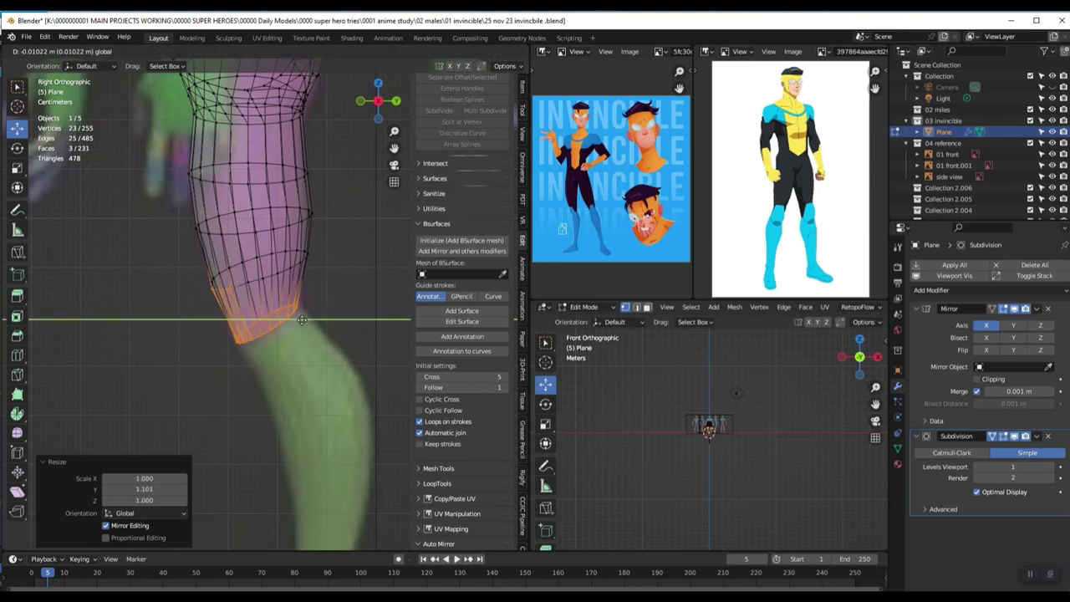
scroll(326, 338, down, 5)
middle_drag(330, 347, 312, 333)
key(KP_1)
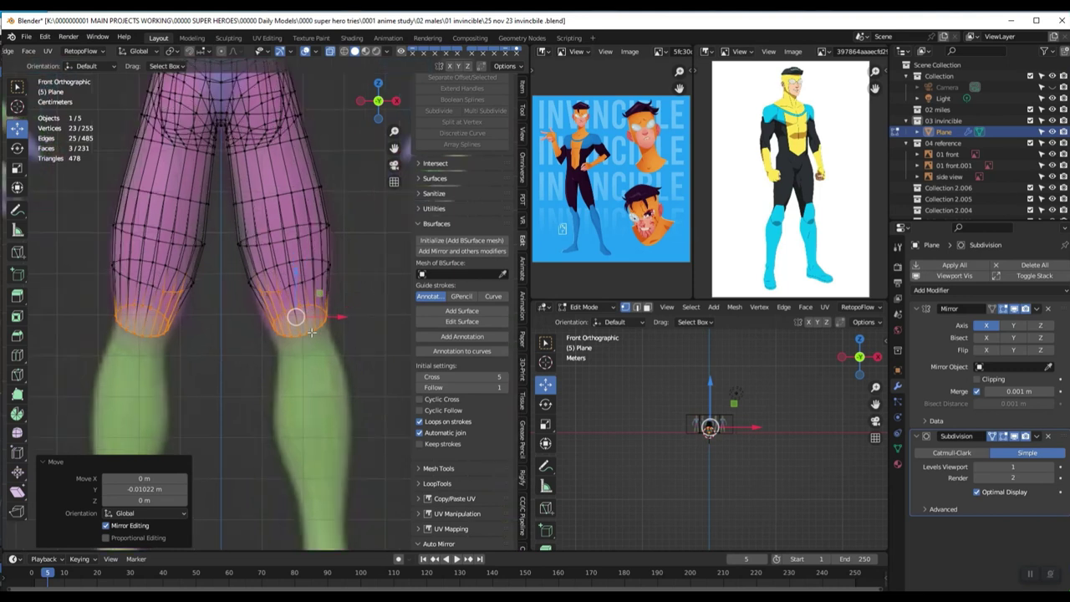
shift+middle_drag(333, 325, 303, 288)
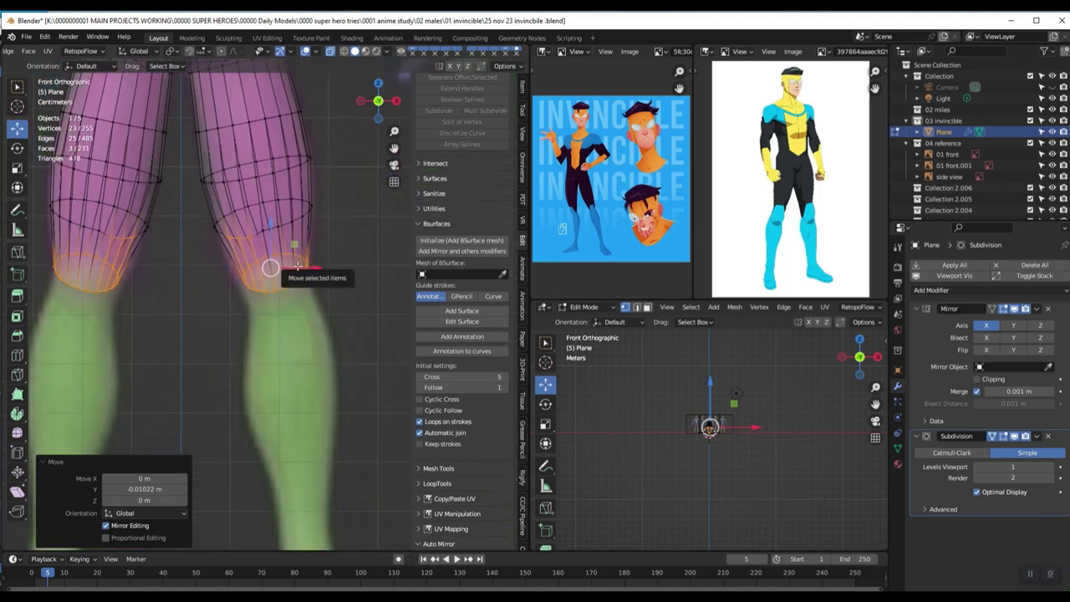
key(e)
key(Escape)
key(ctrl+z)
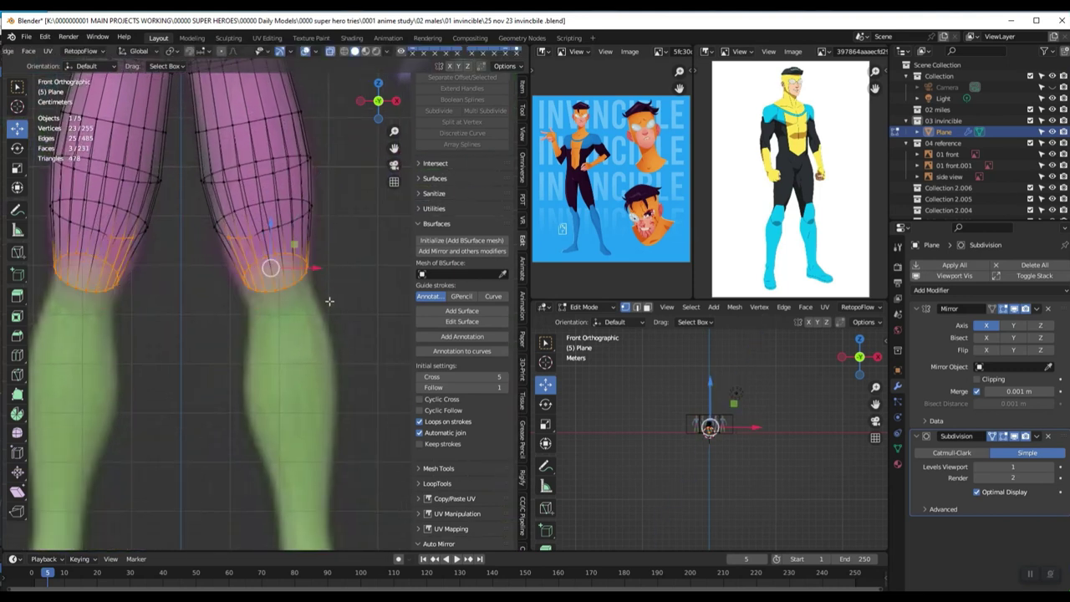
Step: Extrude only the thigh's bottom edge loop about 0.077 m down over the knee and enlarge it slightly
click(329, 301)
drag(346, 233, 213, 308)
drag(360, 361, 207, 248)
key(e)
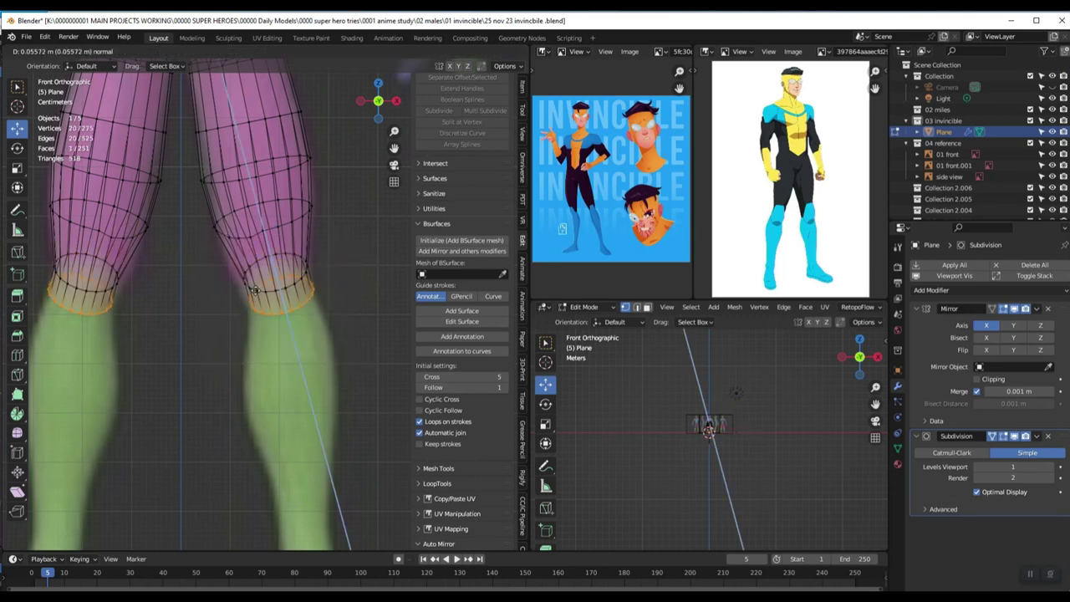
click(294, 291)
key(s)
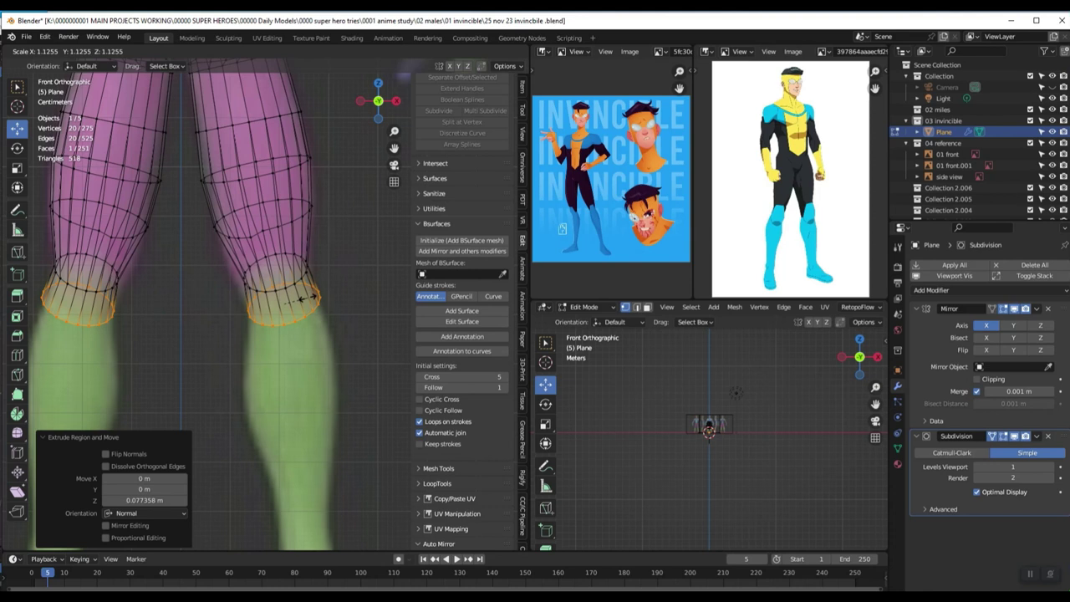
click(312, 298)
Step: Move the new knee loop about -0.002 m along X and rotate it 4.96° in front view
drag(319, 304, 318, 304)
key(r)
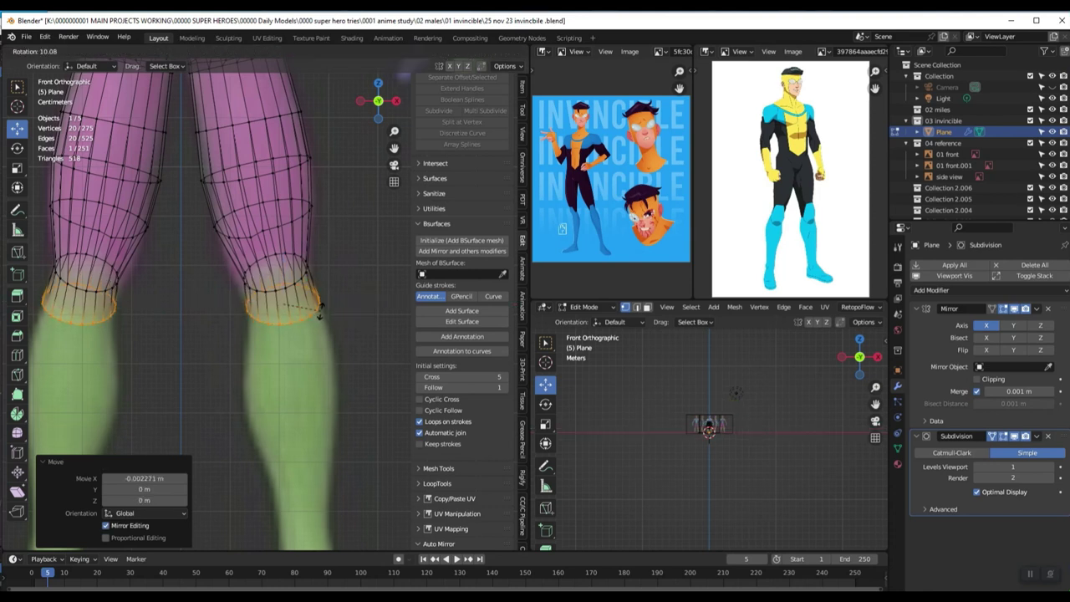
click(320, 310)
Step: Extrude the knee loop about 0.115 m down into the calf and widen it along X to the reference outline
key(e)
click(325, 334)
key(e)
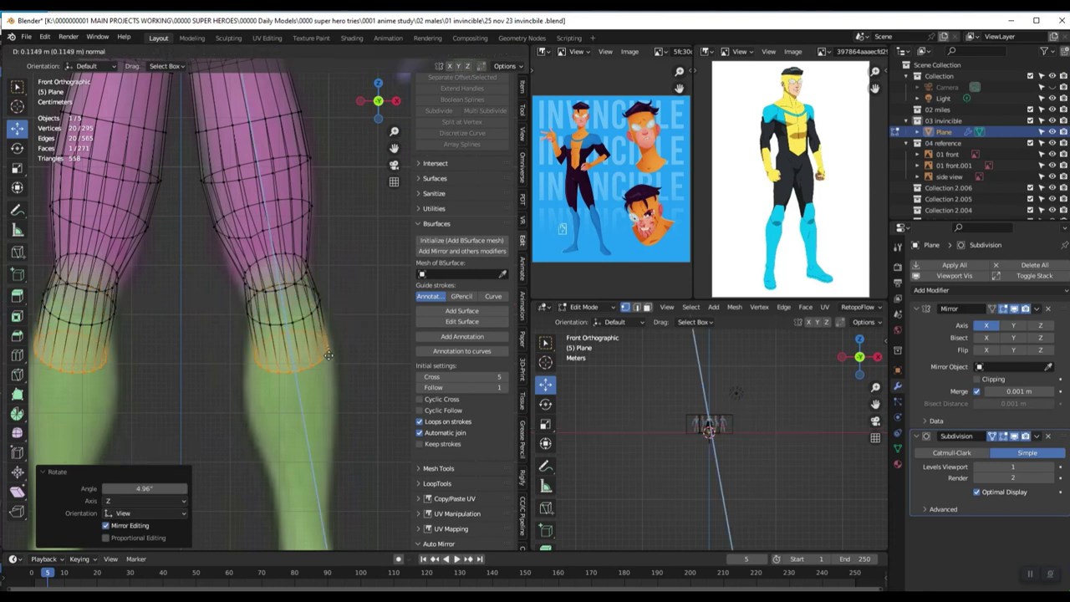
click(331, 348)
key(s)
key(x)
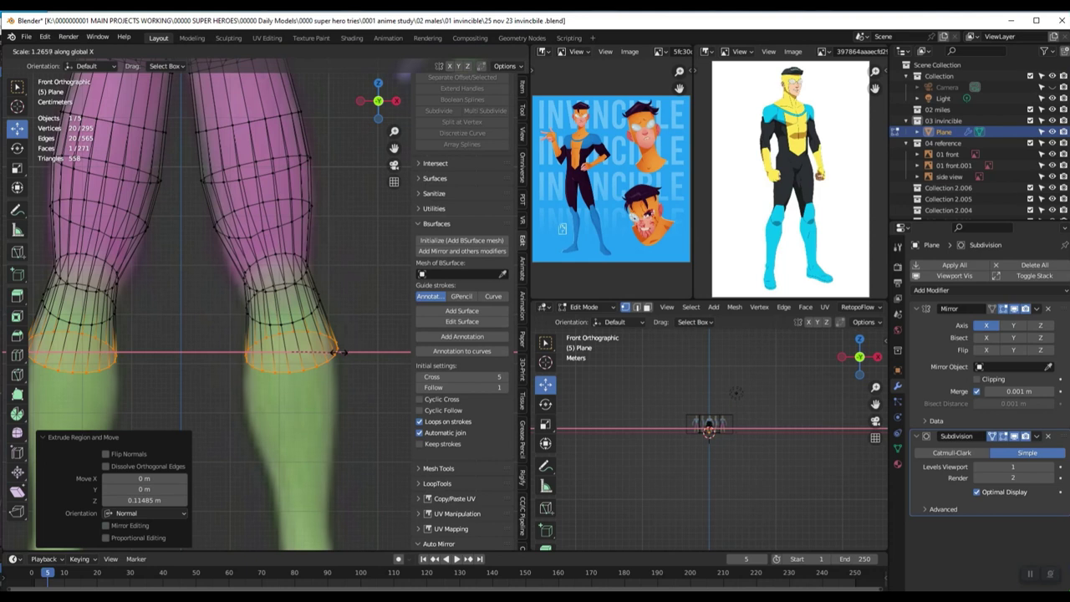
click(335, 351)
Step: In side view, move the upper calf loop about 0.009 m along Y and scale it by 1.212 along Y
key(KP_3)
key(g)
key(y)
click(357, 352)
key(s)
key(y)
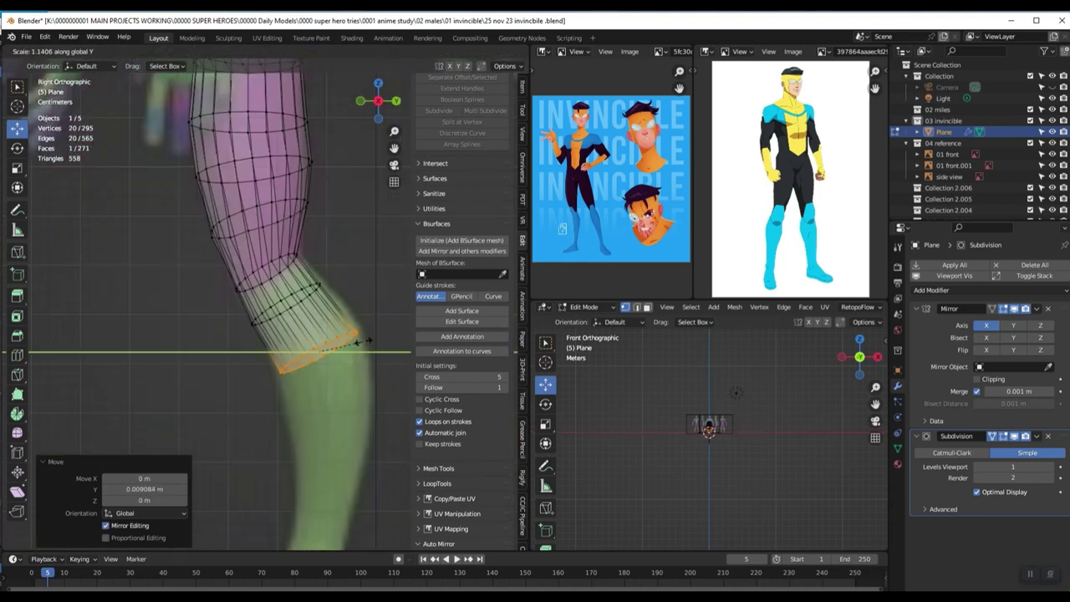
click(359, 341)
Step: Extrude the leg down to mid-calf, fit the new loop's size and Y position, and rotate it -17.4° about X
scroll(361, 343, down, 4)
shift+middle_drag(290, 353, 286, 309)
scroll(286, 310, up, 2)
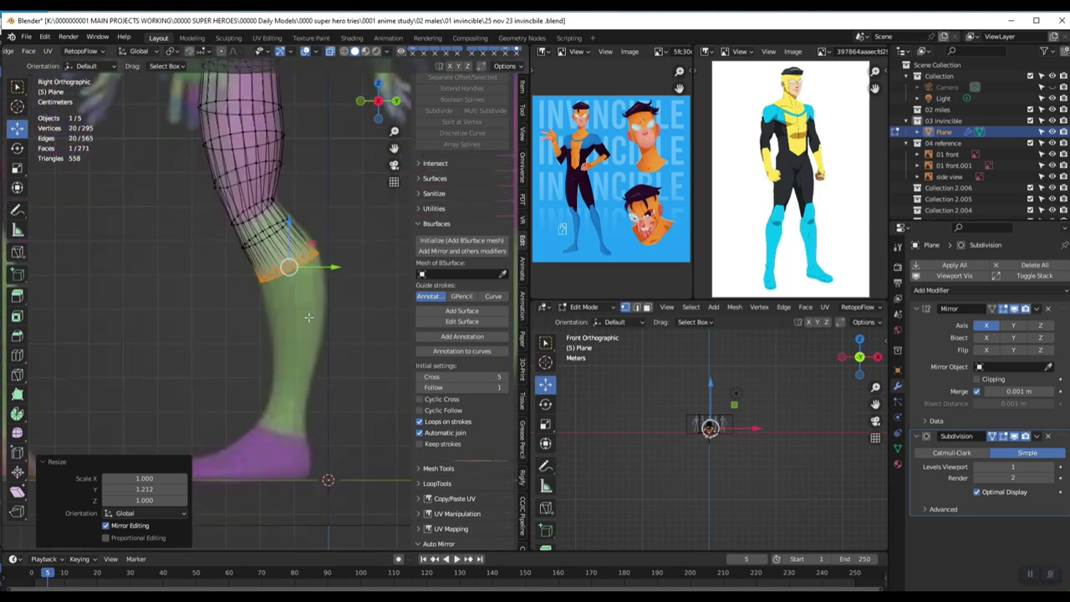
ctrl+right_click(308, 317)
key(s)
click(366, 343)
drag(346, 321, 338, 321)
key(r)
key(x)
click(336, 334)
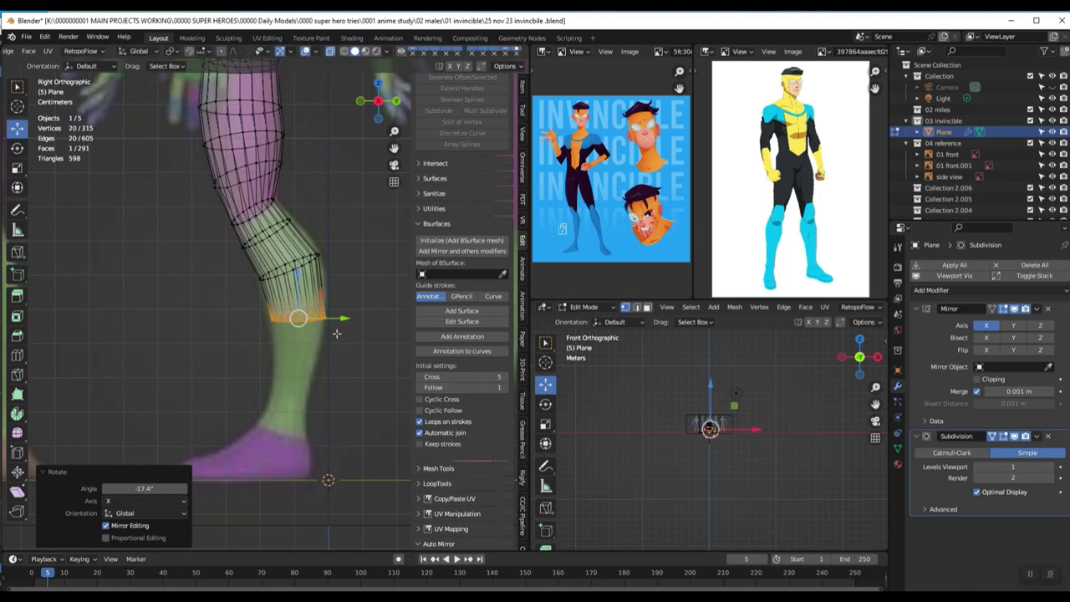
Step: Extrude the mid-calf loop down to the ankle and scale it to the ankle's width
ctrl+right_click(280, 425)
key(s)
click(322, 422)
Step: Resize the mid-calf loop to the side outline and scale the upper calf loop by 1.078
drag(357, 292, 260, 328)
key(s)
click(362, 331)
drag(336, 255, 278, 289)
key(s)
click(315, 287)
Step: In front view, shift the ankle loop outward along X and the mid-calf loop about 0.007 m along X
scroll(316, 287, down, 2)
scroll(296, 303, up, 1)
key(KP_1)
scroll(300, 376, up, 3)
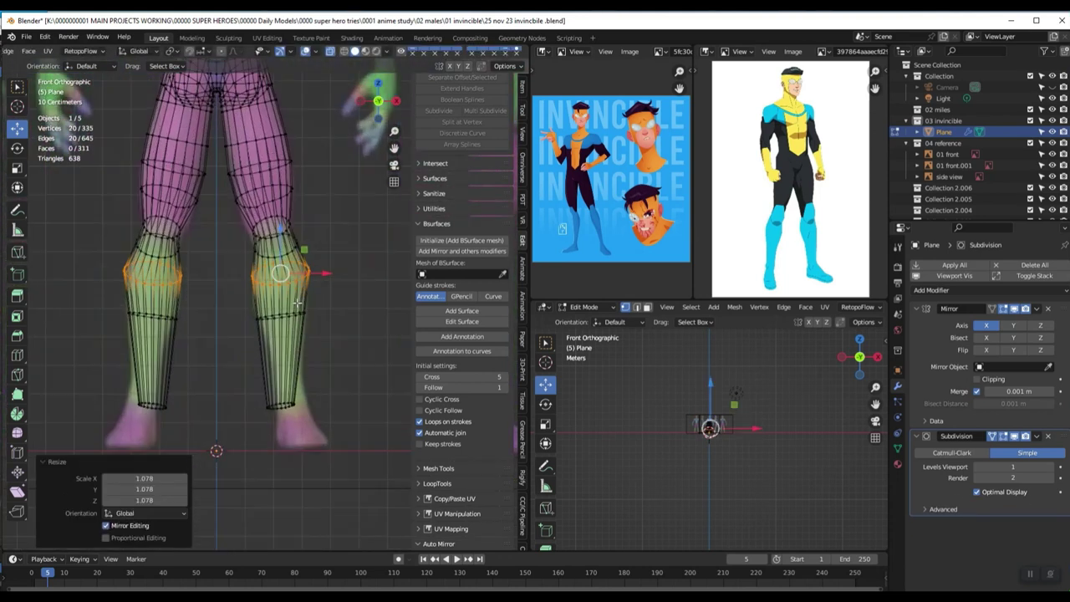
alt+click(308, 450)
drag(323, 450, 340, 450)
alt+click(321, 315)
drag(332, 315, 334, 315)
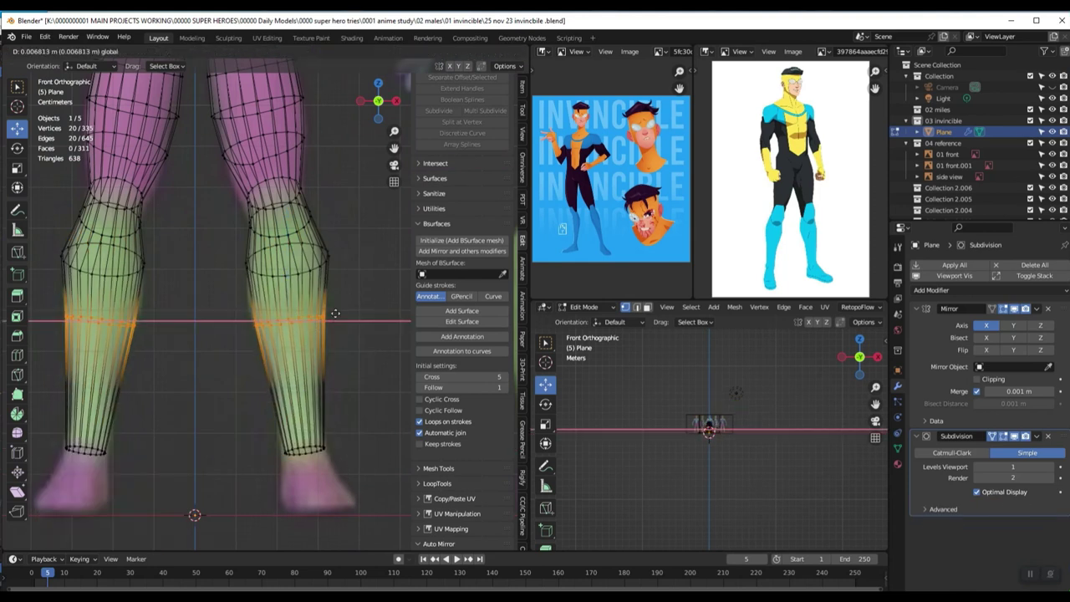
Step: Scale the ankle loop by 1.058 to match the front reference
alt+click(328, 445)
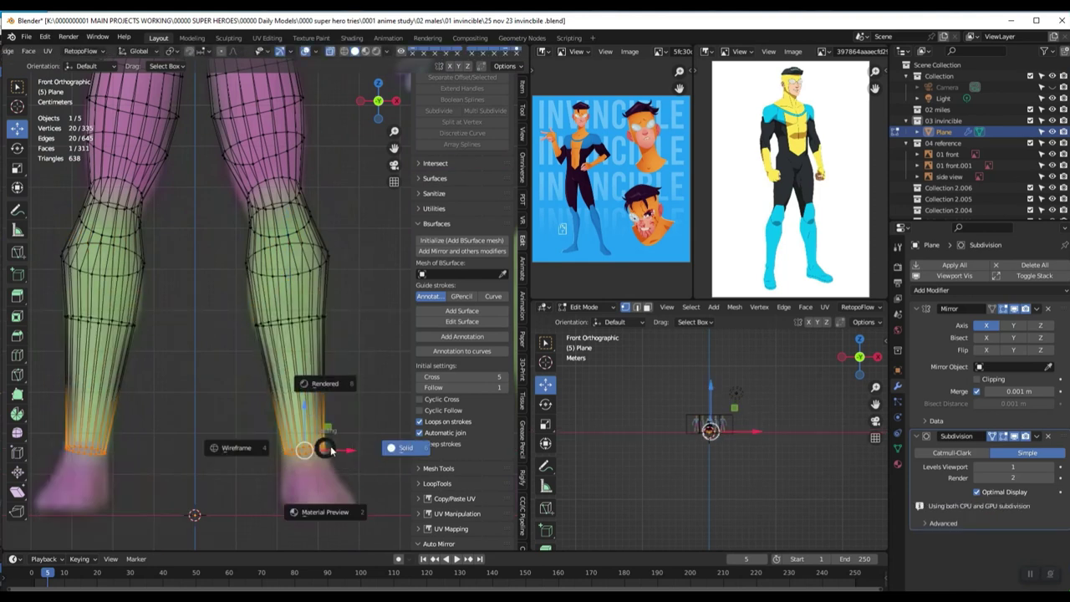
key(s)
click(345, 411)
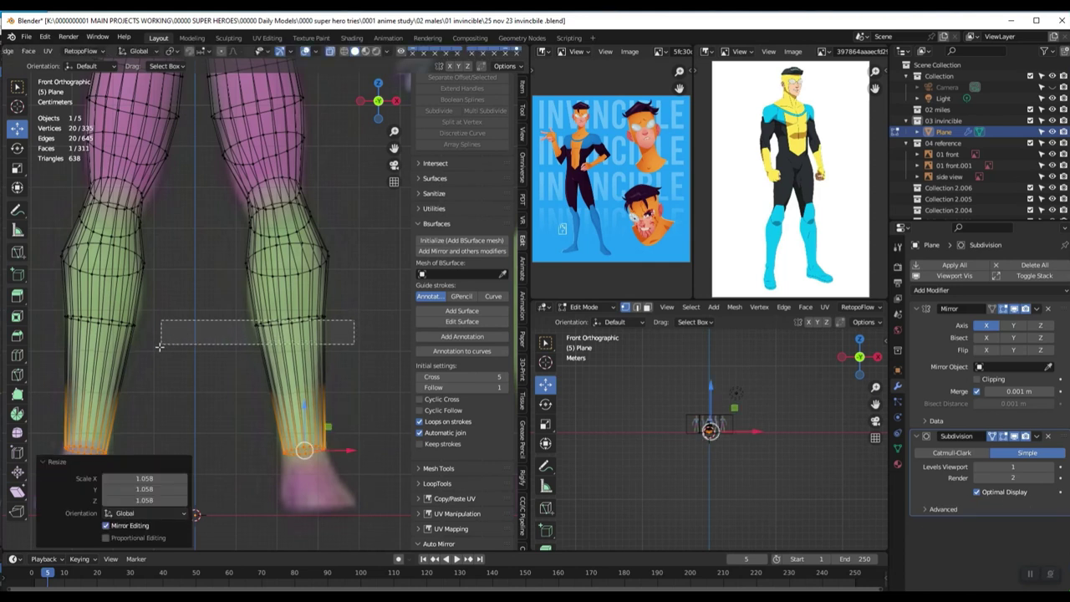
Step: Scale the mid-calf loop by 0.945 and shift it about -0.005 m along X
alt+click(280, 323)
key(s)
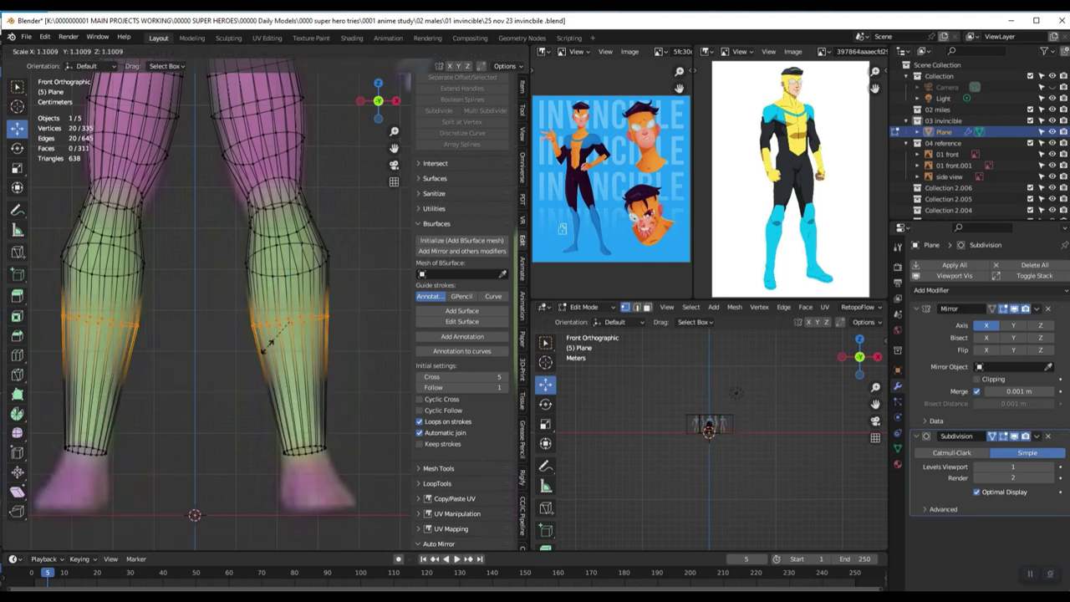
click(312, 330)
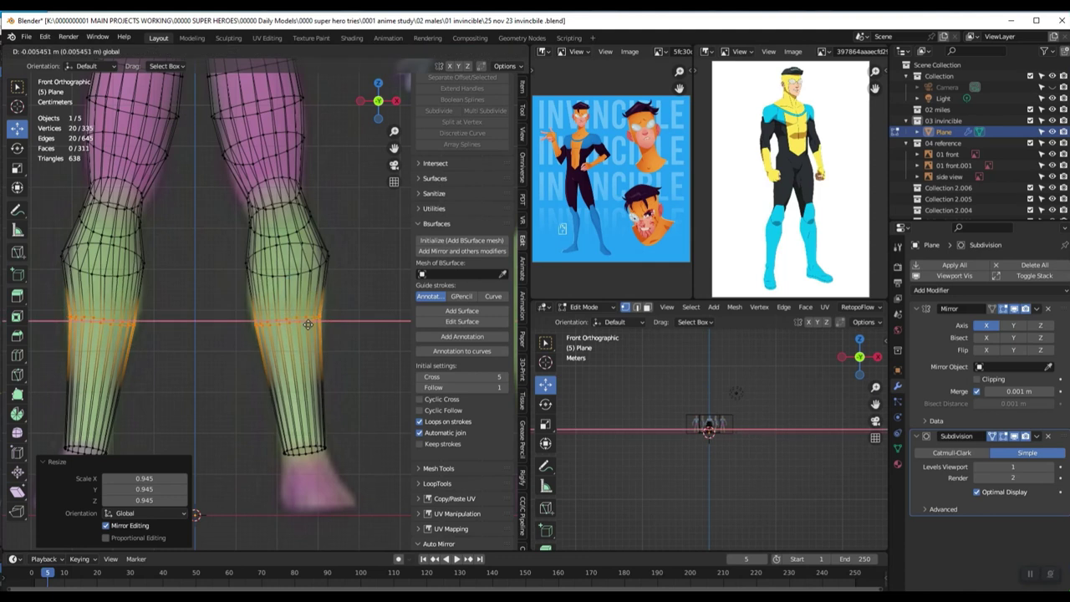
key(alt+a)
Step: Select the upper calf loop and enlarge it slightly to fill the calf outline in front view
click(311, 244)
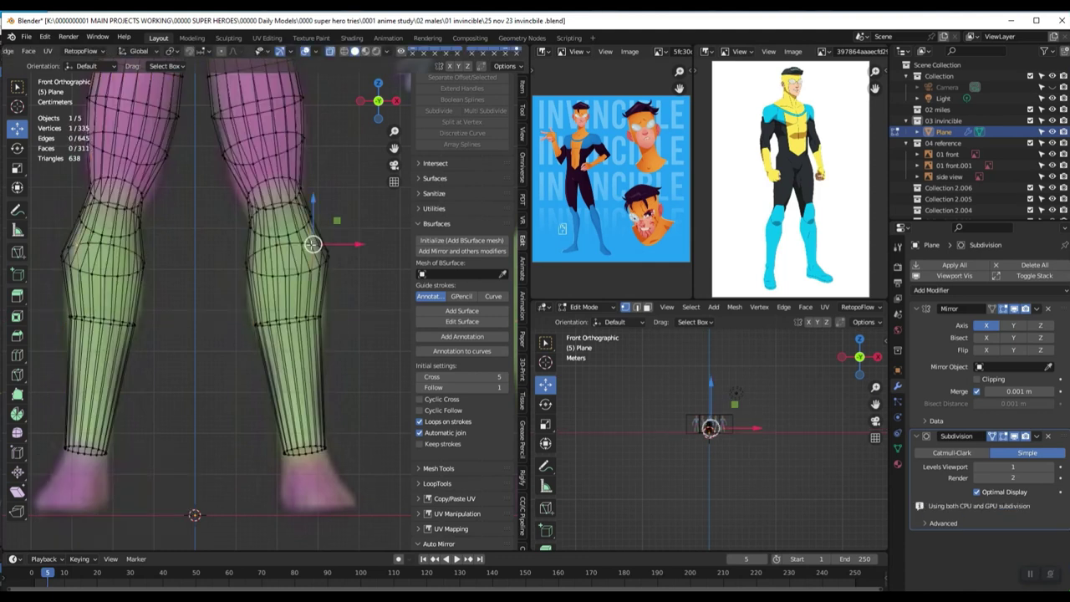
alt+click(292, 245)
alt+shift+click(307, 245)
key(alt+a)
alt+click(304, 243)
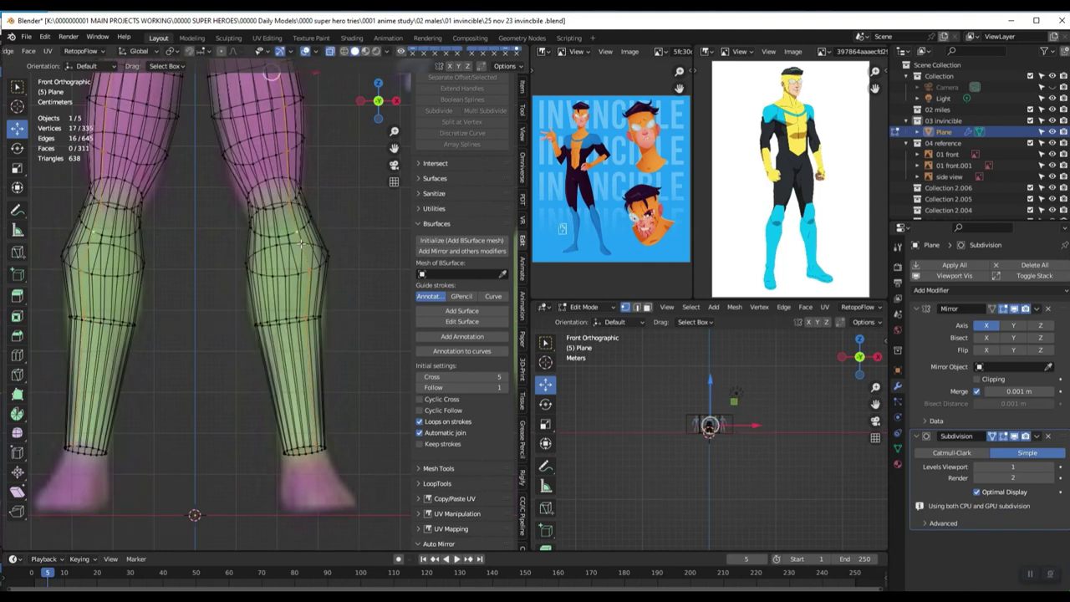
key(a)
key(alt+a)
alt+click(321, 267)
key(alt+a)
alt+click(274, 247)
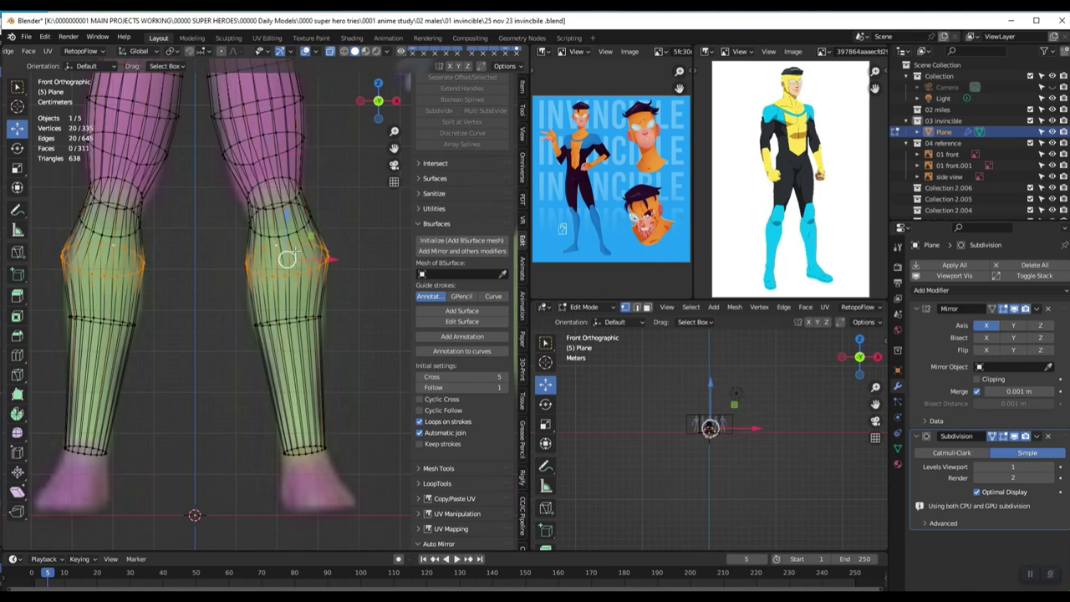
key(s)
click(332, 256)
Step: Scale the mid-calf loop by 1.067 and rotate it 10.4° in front view
drag(364, 287, 213, 350)
key(s)
click(324, 334)
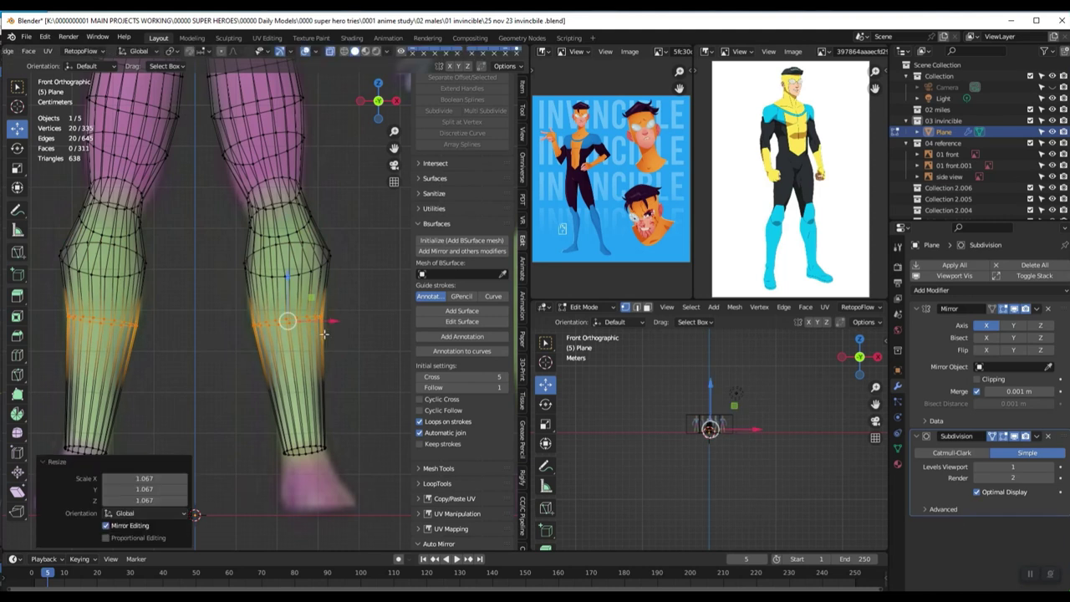
key(r)
click(326, 343)
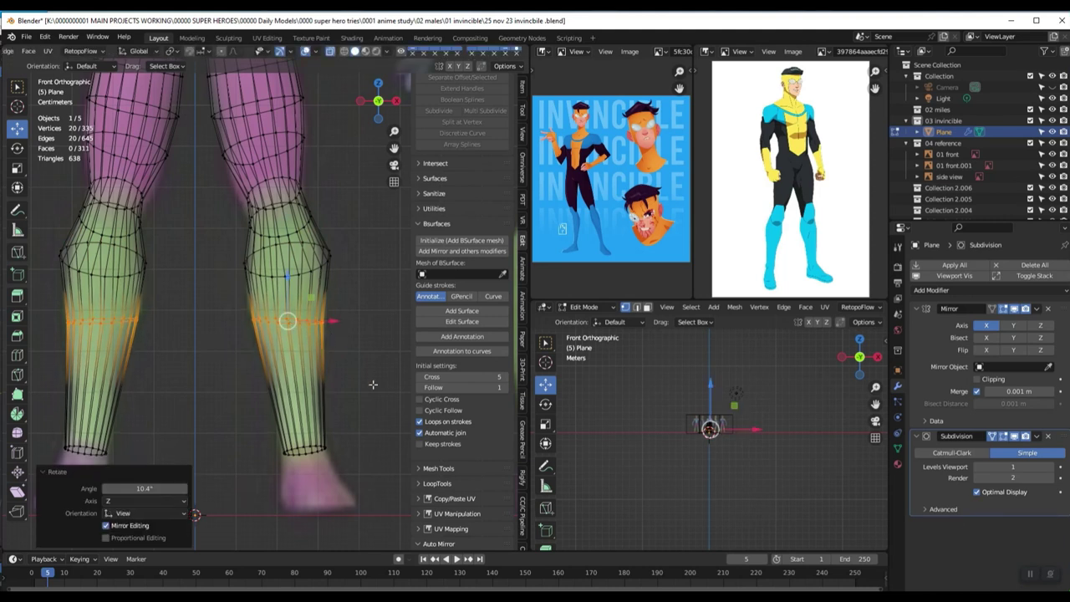
Step: Rotate the ankle loop 8.41° in front view and save the file
drag(368, 393, 269, 464)
key(e)
click(356, 472)
key(ctrl+z)
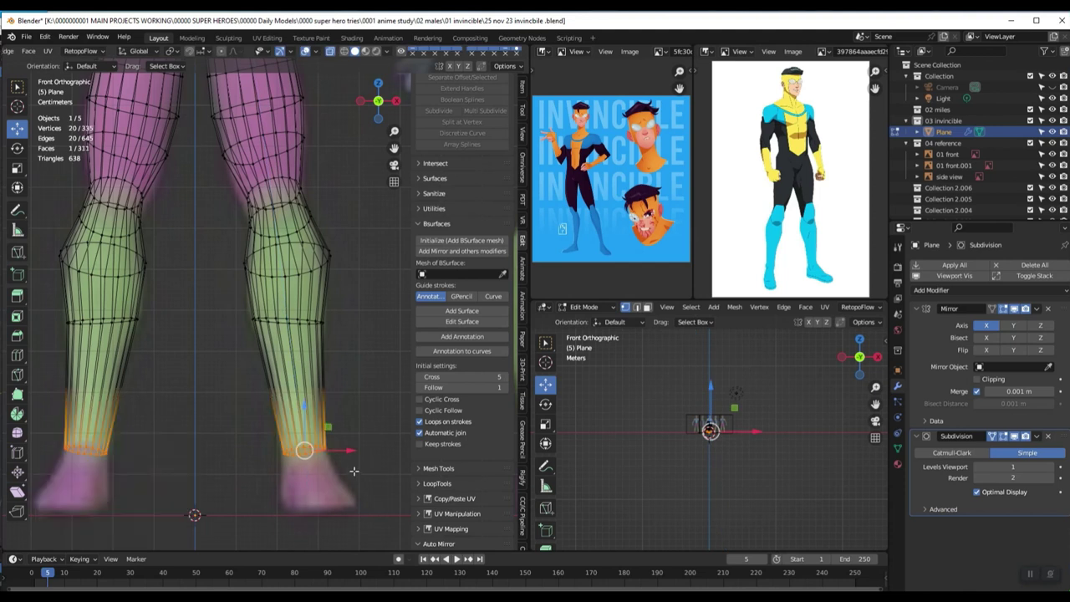
key(r)
click(348, 462)
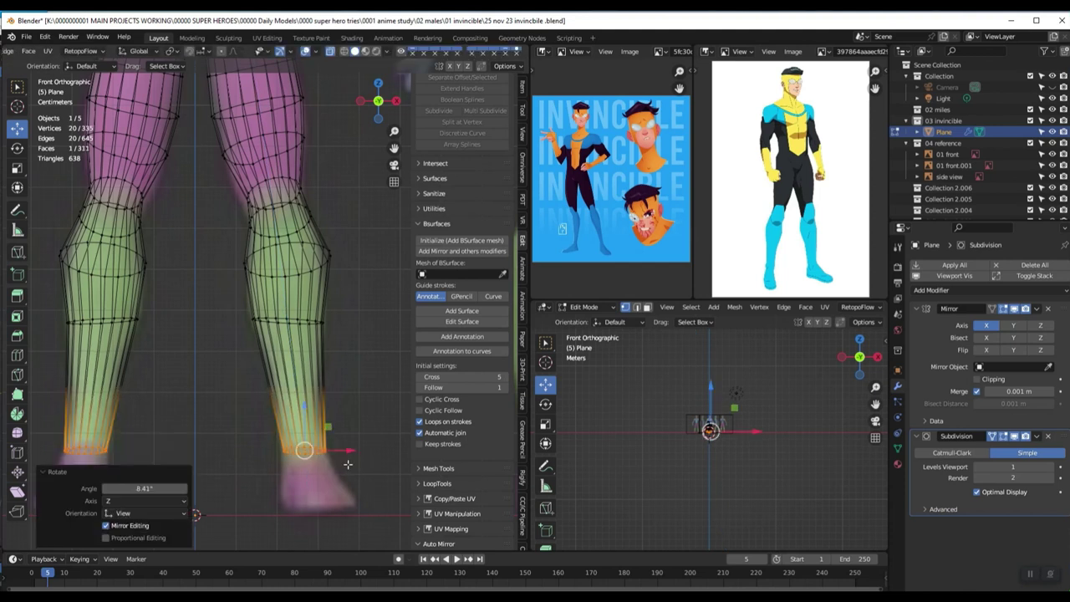
key(ctrl+s)
Step: In Sculpt Mode, brush the inner lower thigh above the knee with Inflate/Deflate at 116 px radius and 0.411 strength
scroll(288, 372, down, 4)
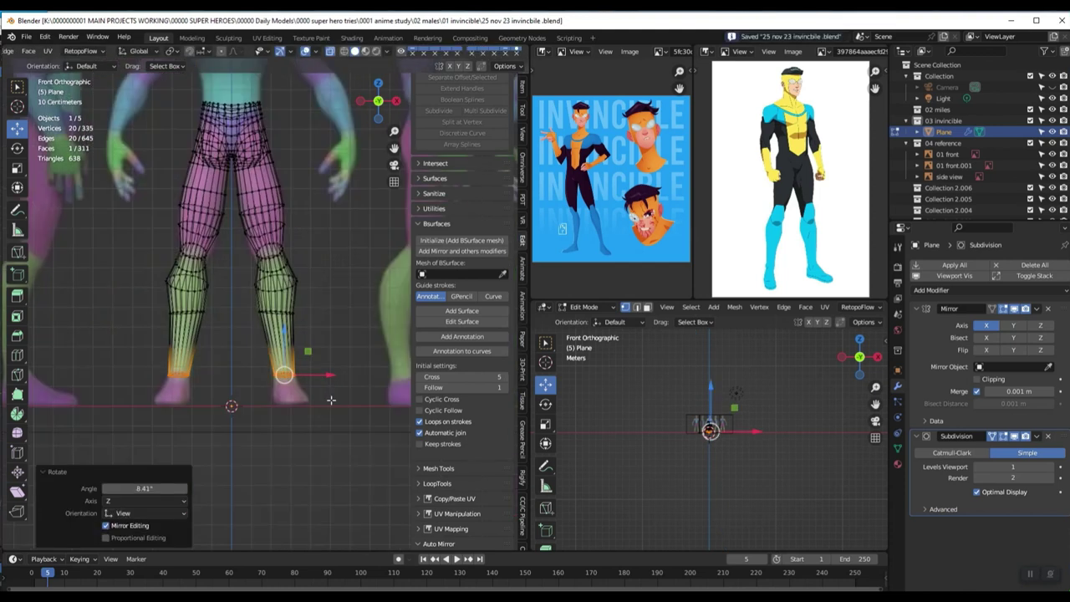
scroll(329, 388, up, 6)
scroll(329, 388, up, 2)
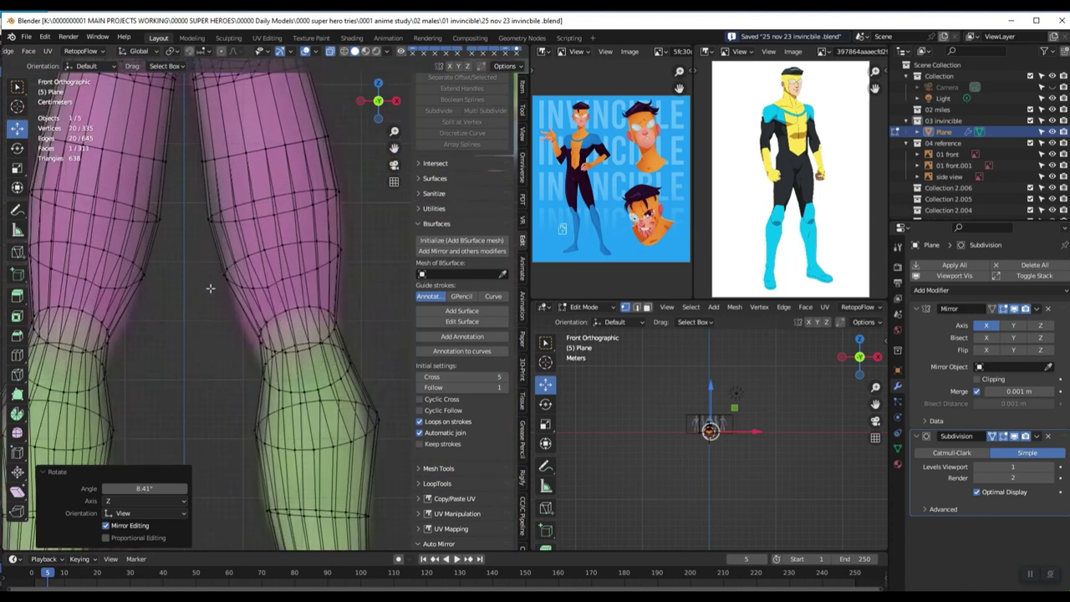
key(ctrl+Tab)
click(215, 354)
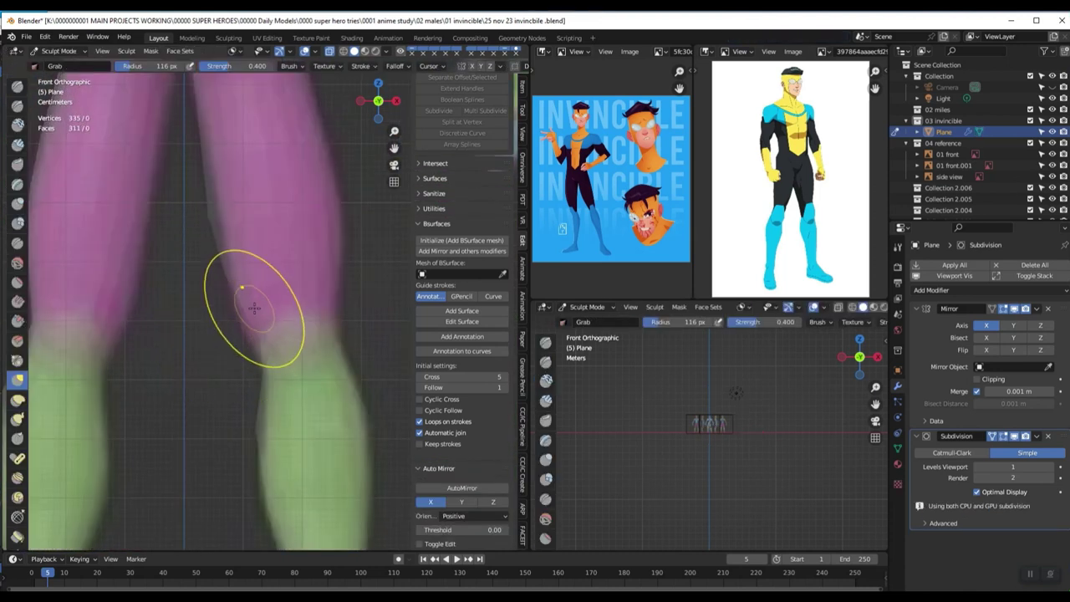
key(i)
drag(247, 285, 264, 285)
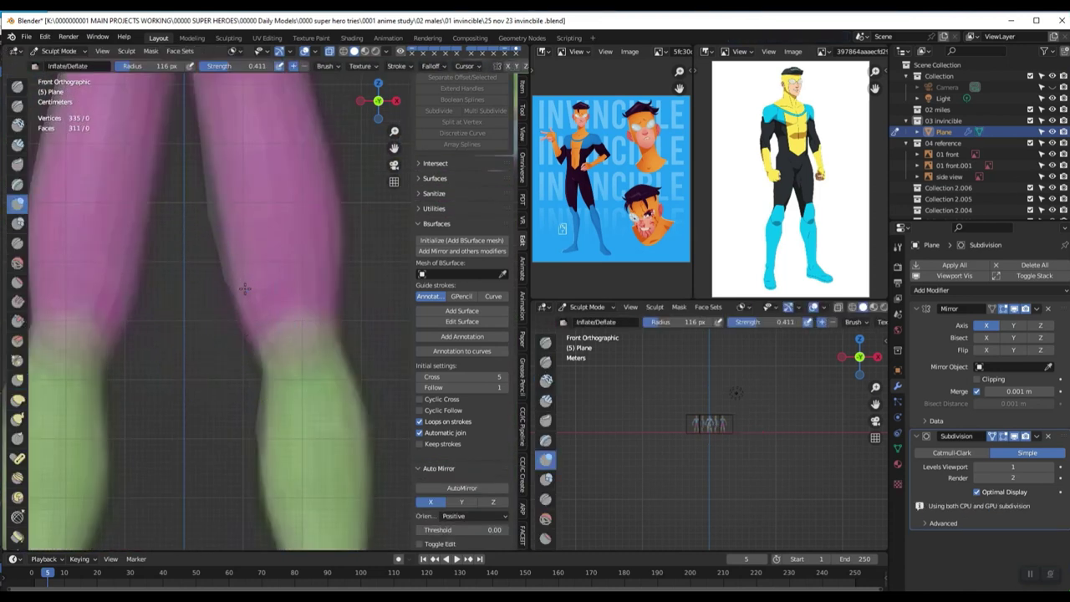
scroll(247, 289, down, 3)
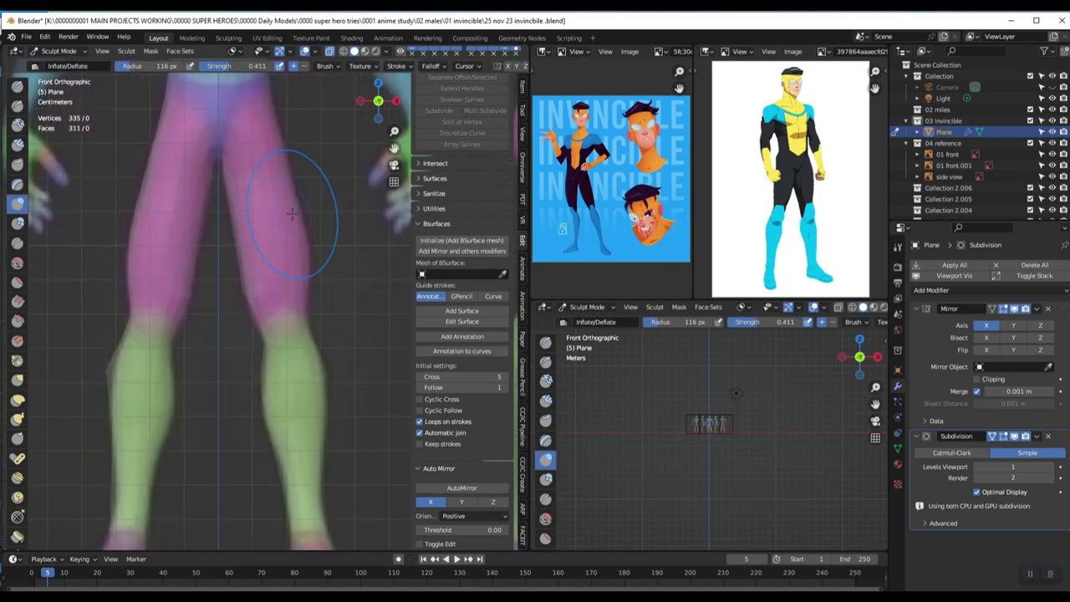
Step: Back in Edit Mode, add four loop cuts between mid-calf and ankle, plus one across the upper calf
key(Tab)
mouse_move(291, 251)
middle_down()
mouse_move(269, 274)
mouse_move(296, 392)
mouse_move(348, 368)
mouse_move(272, 291)
mouse_move(320, 289)
middle_up()
scroll(296, 392, up, 3)
click(296, 392)
right_click(295, 392)
key(alt+z)
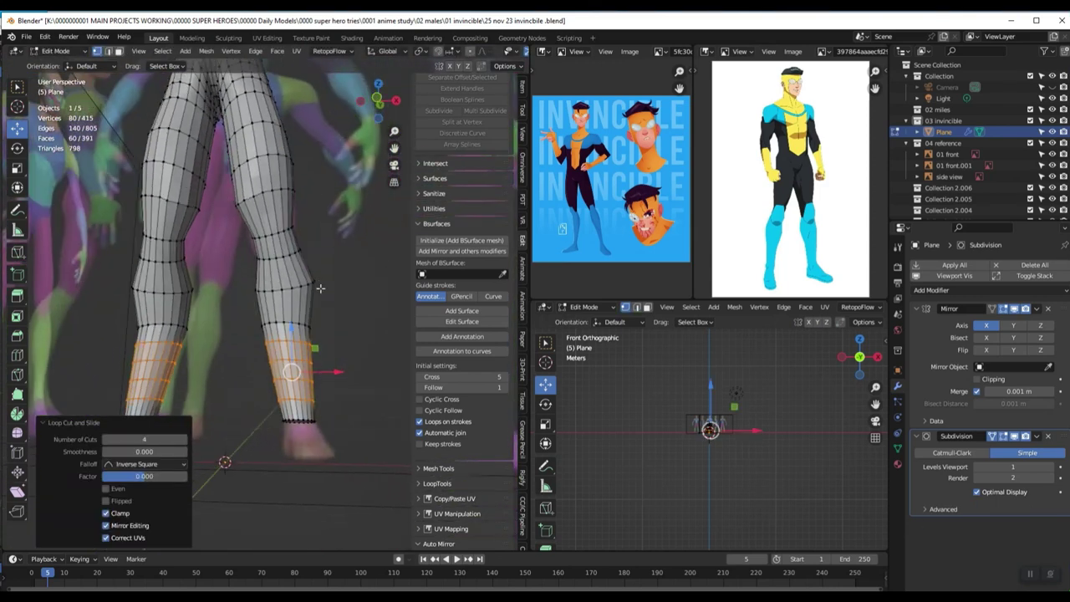
click(306, 270)
right_click(306, 270)
Step: Add single, centred loop cuts just above the knee and further up the thigh
key(ctrl+r)
click(295, 212)
right_click(294, 213)
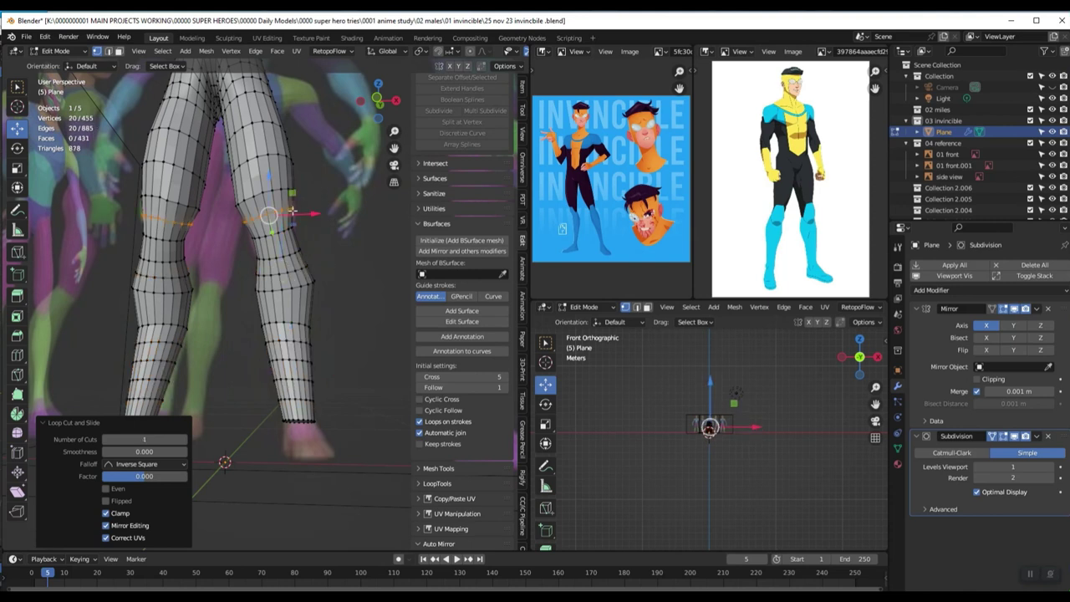
middle_drag(293, 226, 322, 250)
key(ctrl+r)
middle_drag(300, 175, 295, 180)
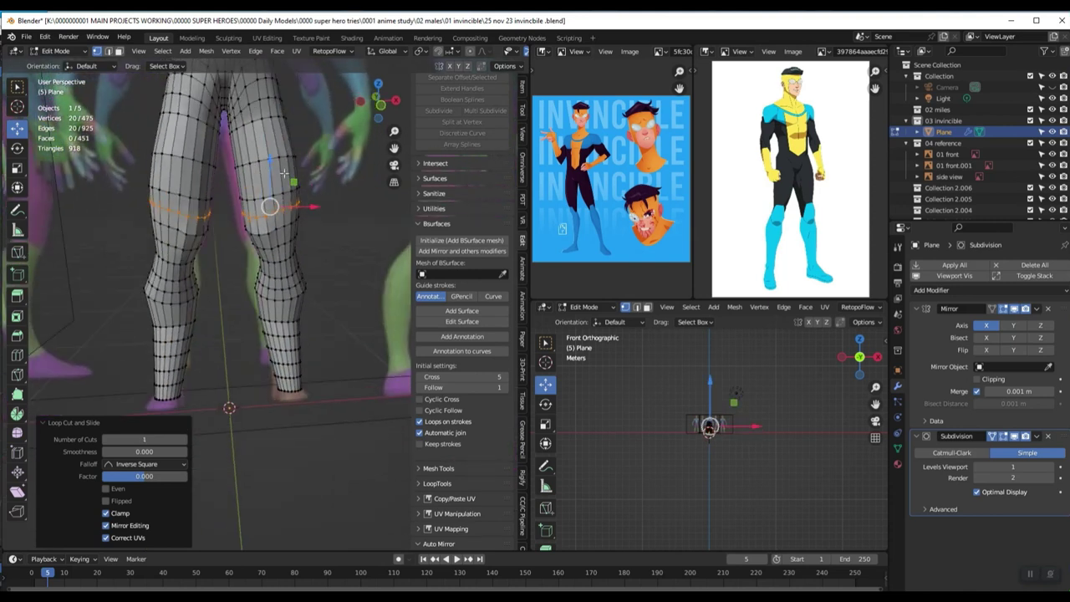
click(280, 138)
right_click(280, 139)
Step: Add loop cuts across the remaining long faces of the calf
middle_drag(280, 139, 342, 342)
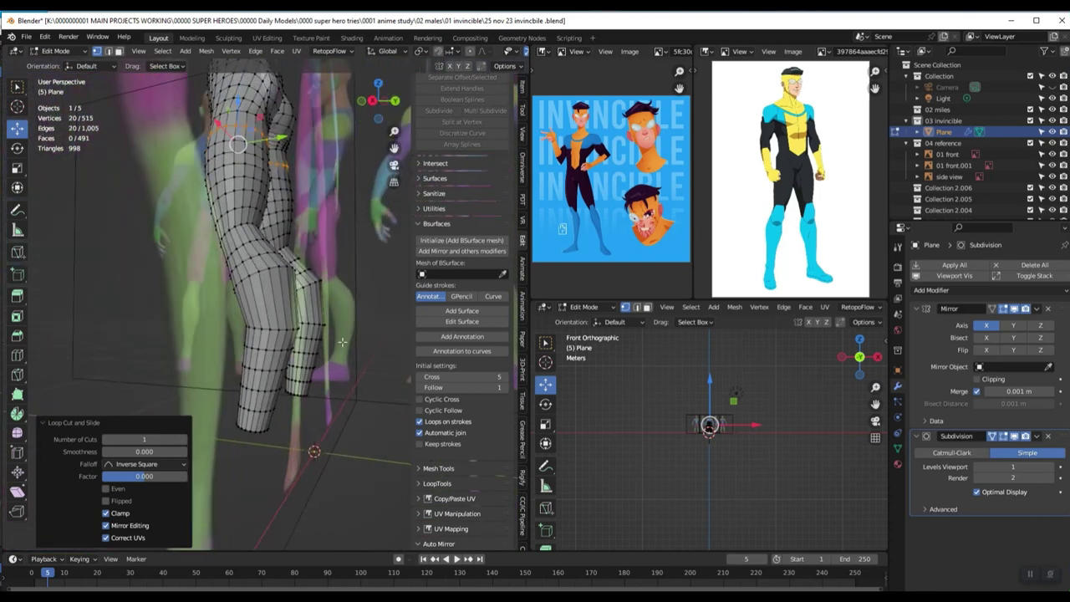
scroll(295, 311, up, 3)
click(295, 311)
right_click(294, 311)
Step: Smooth all vertices of the leg mesh with Smoothing 0.500 and one repeat
middle_drag(294, 311, 451, 385)
key(a)
scroll(422, 325, down, 2)
scroll(404, 326, down, 1)
right_click(403, 326)
click(403, 322)
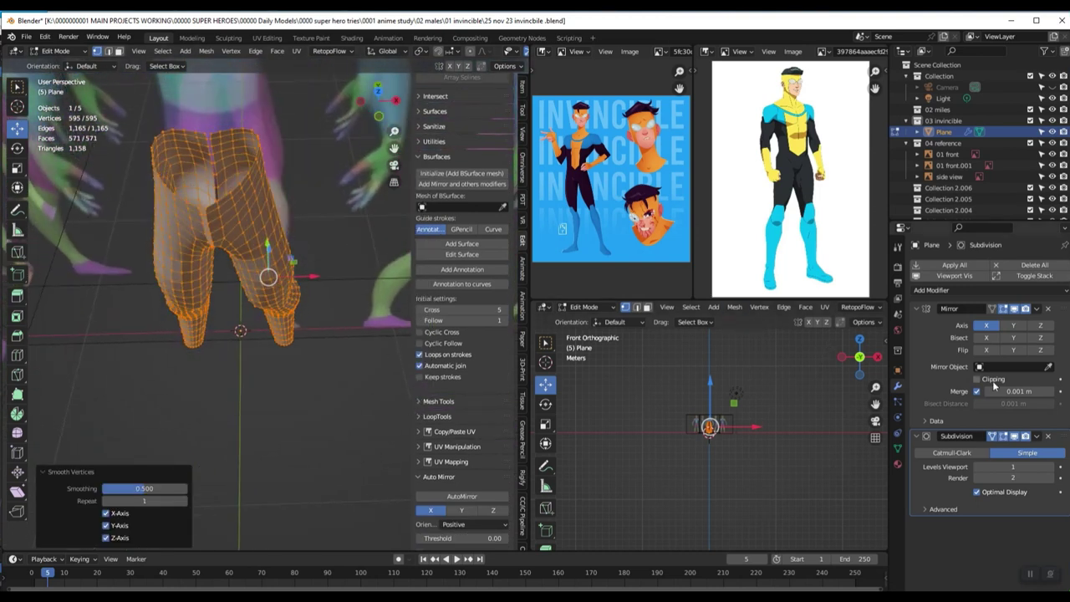
Step: Enable Clipping on the Mirror modifier and move the hips' centre seam loop -0.036557 m along X
click(112, 195)
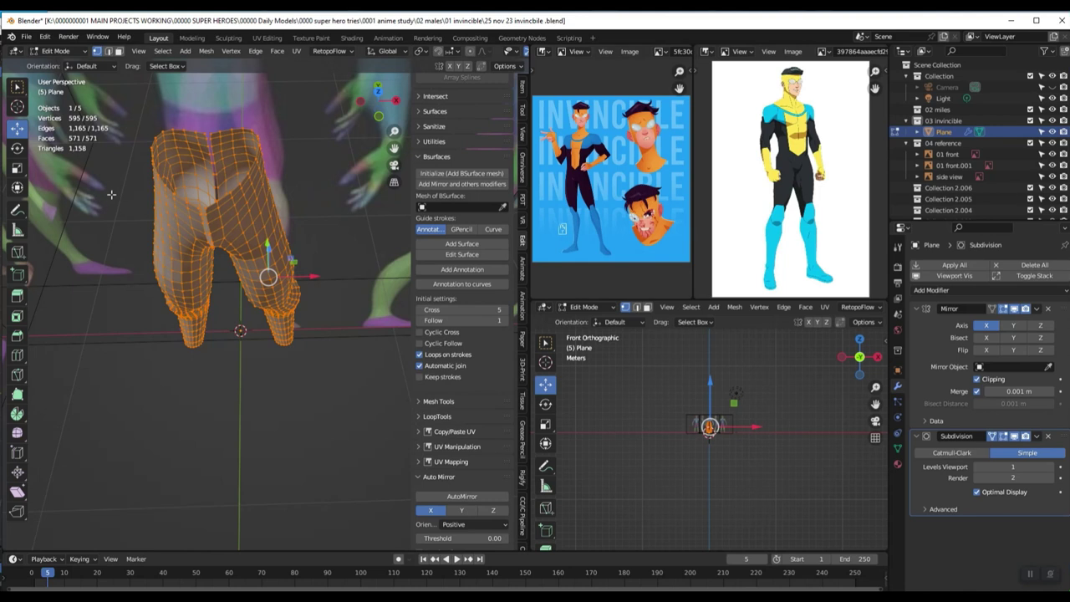
alt+click(209, 140)
drag(254, 199, 234, 192)
middle_drag(213, 259, 189, 176)
key(KP_1)
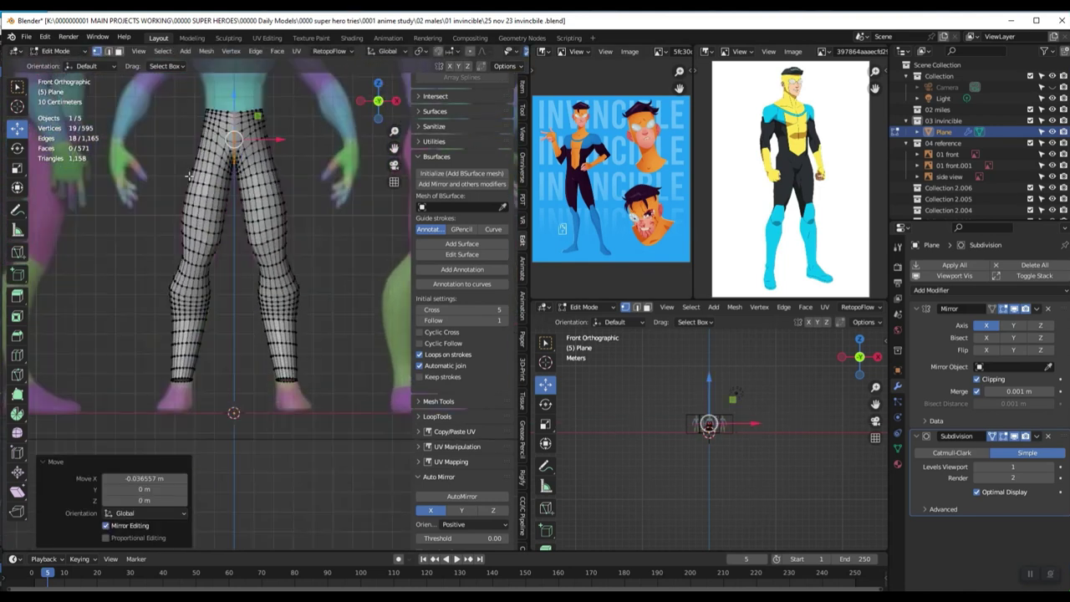
Step: In right side view, scale the ankle's bottom loop by 1.066
middle_drag(268, 151, 309, 159)
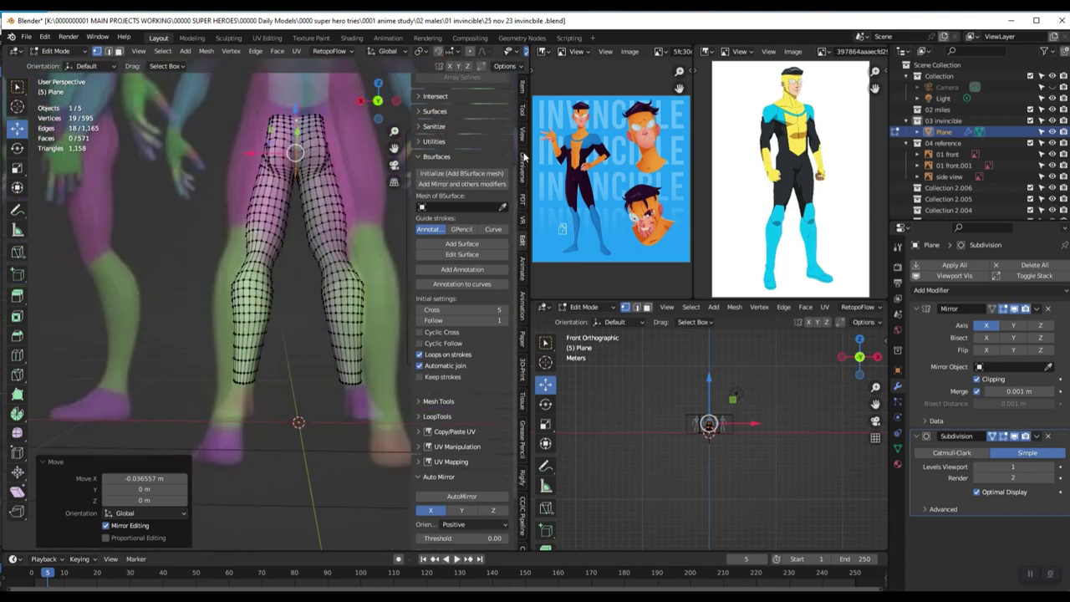
scroll(551, 160, down, 2)
middle_drag(434, 188, 353, 215)
key(KP_3)
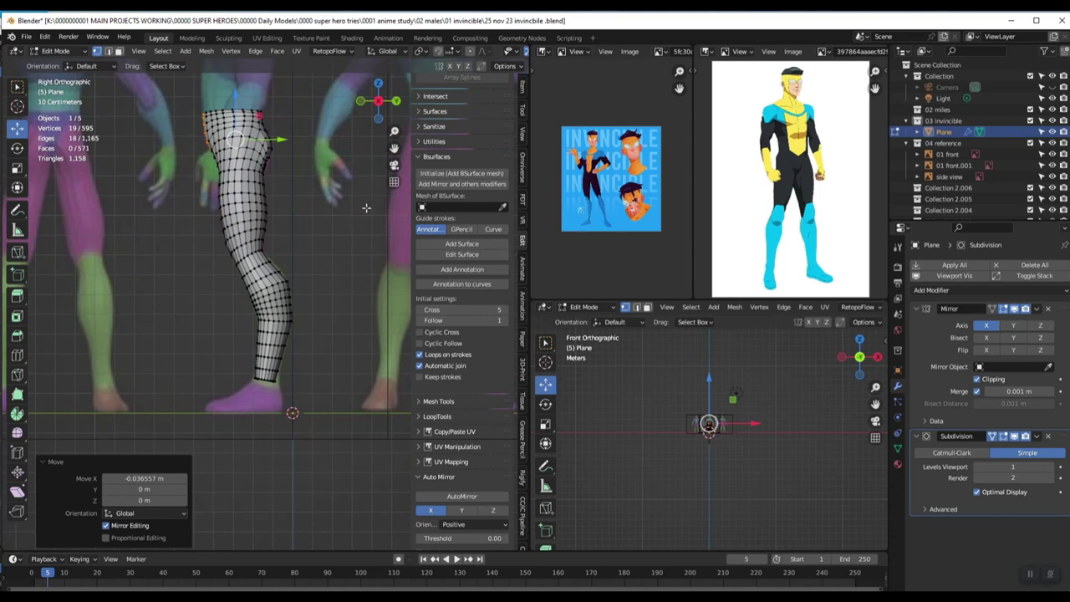
scroll(376, 261, up, 5)
shift+middle_drag(335, 502, 371, 269)
alt+click(368, 242)
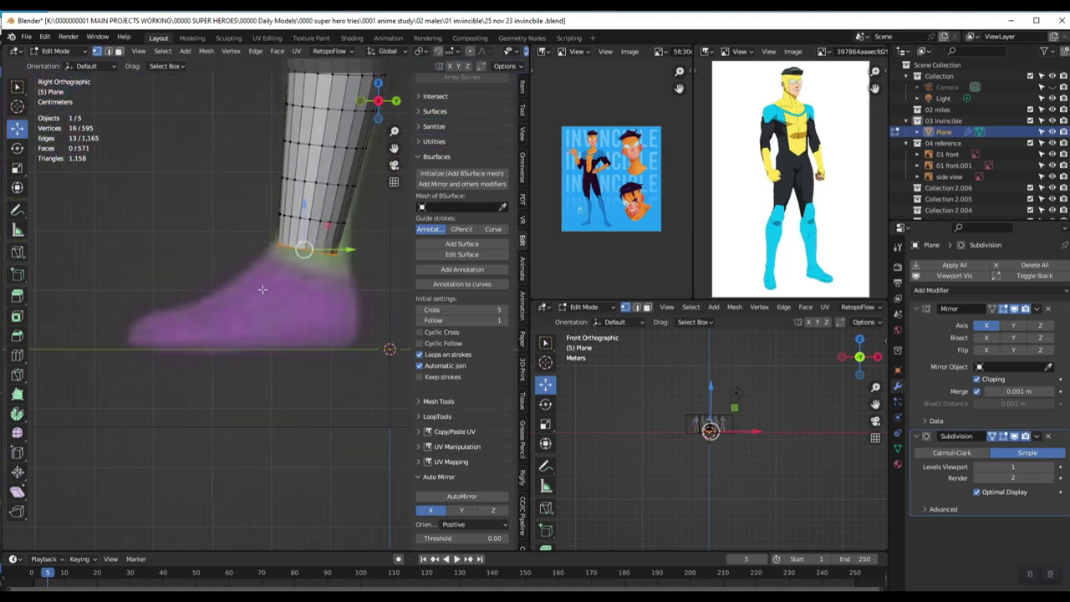
key(s)
click(367, 296)
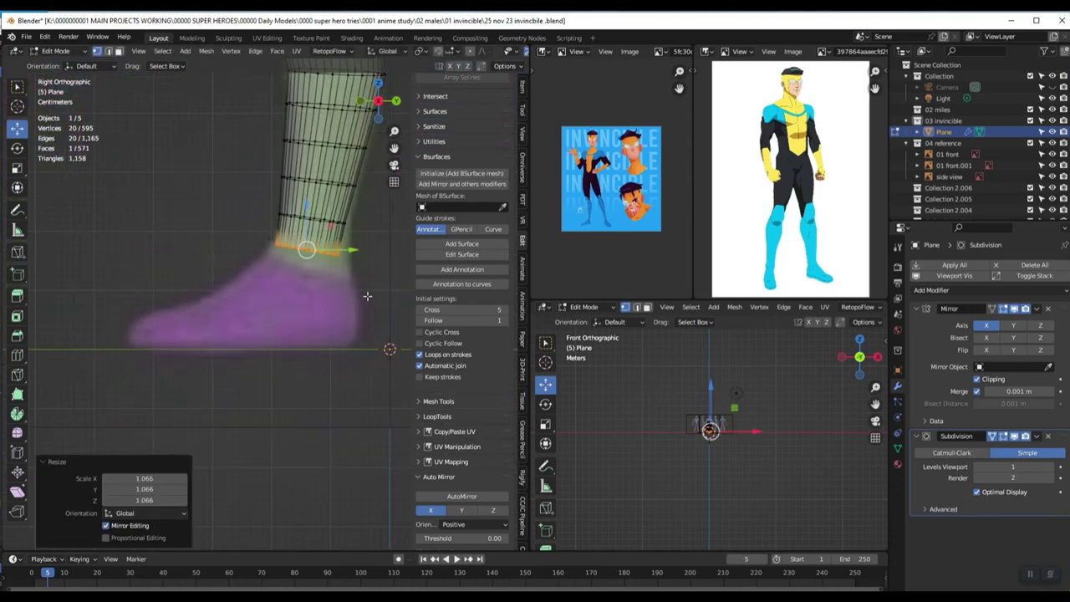
Step: Fit the last ankle segment to the side reference: scale it 1.203 along Y, move it 0.008517 m along Y, and scale it 0.941 overall
key(ctrl+KP_Add)
key(s)
key(y)
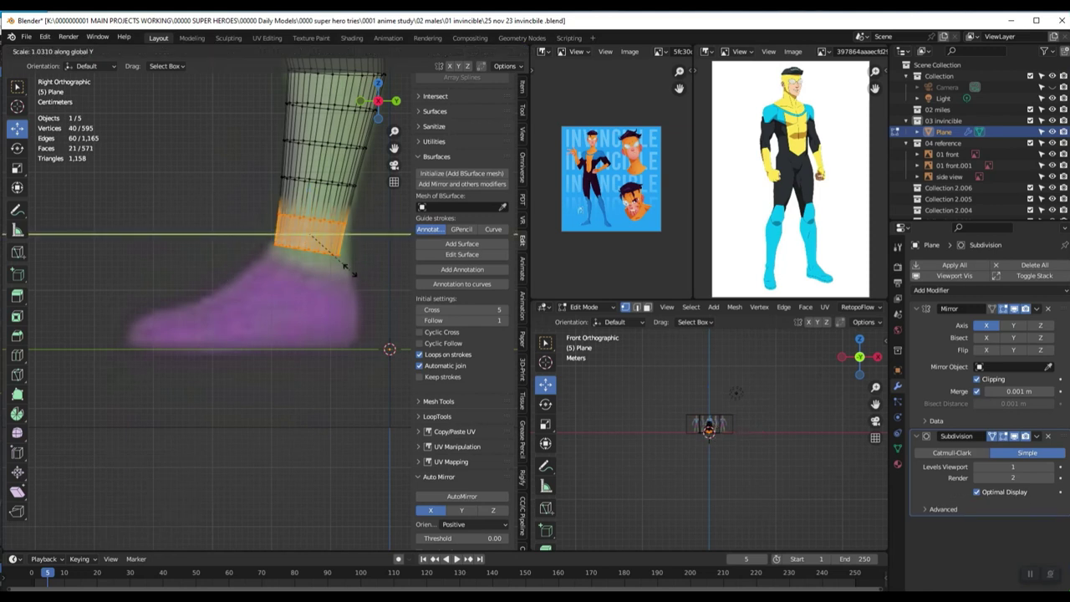
click(350, 231)
key(g)
key(y)
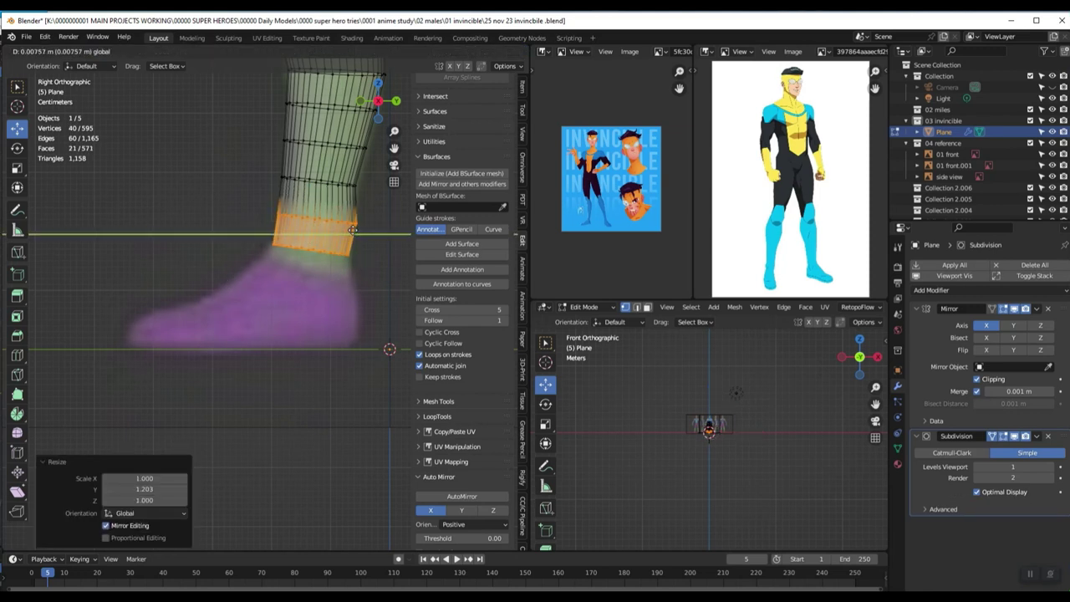
click(359, 238)
key(s)
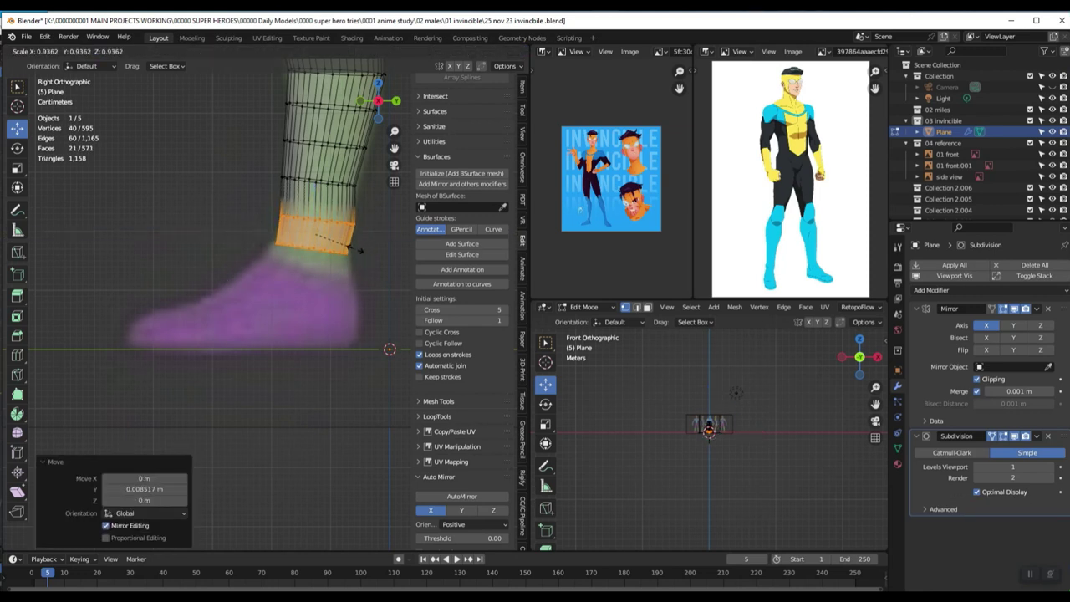
click(360, 250)
scroll(351, 246, down, 4)
scroll(325, 233, up, 3)
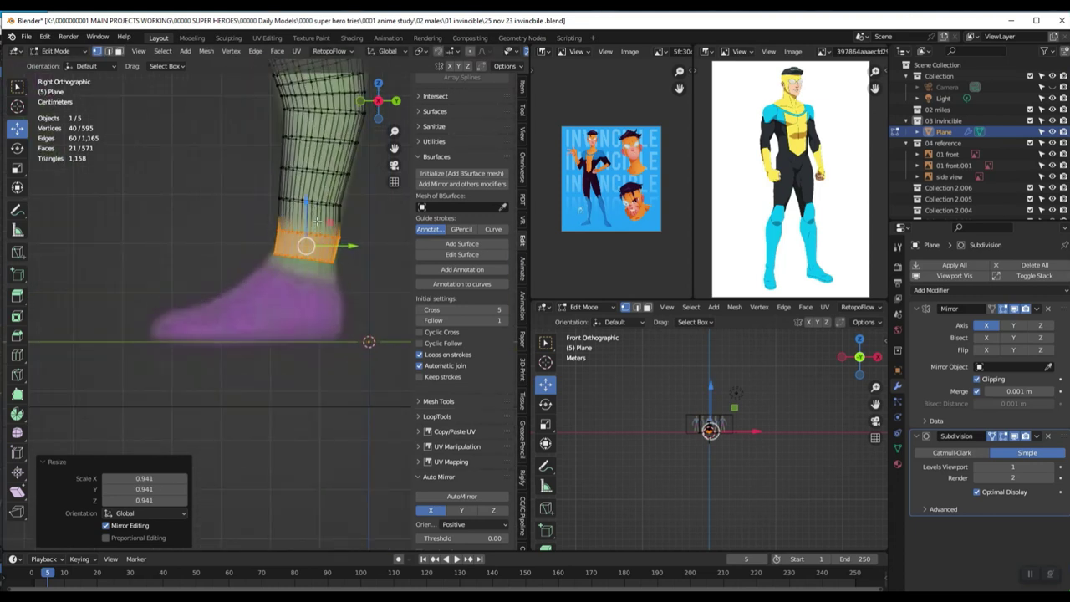
Step: Move the ankle's bottom loop -0.023846 m along Z and rotate it to follow the slope above the foot
key(alt+a)
key(ctrl+z)
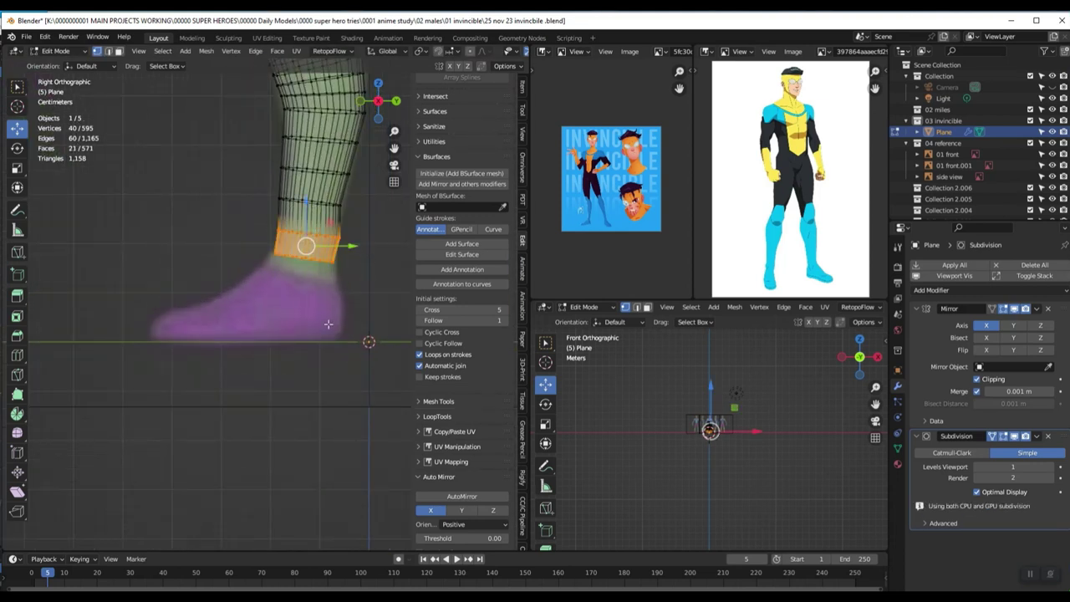
drag(250, 239, 250, 239)
drag(351, 315, 311, 240)
key(r)
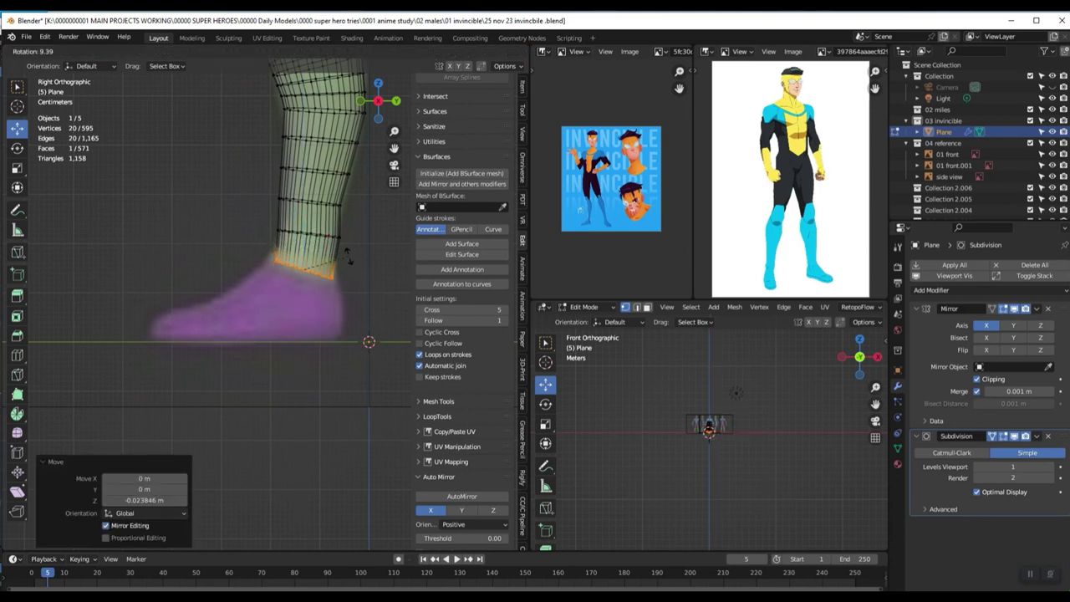
click(350, 254)
Step: Rescale the ankle's bottom loop to the reference, move it -0.01022 m along Z, and save the file
key(s)
click(356, 255)
drag(306, 238, 306, 245)
scroll(307, 257, down, 4)
middle_drag(307, 259, 196, 236)
key(ctrl+s)
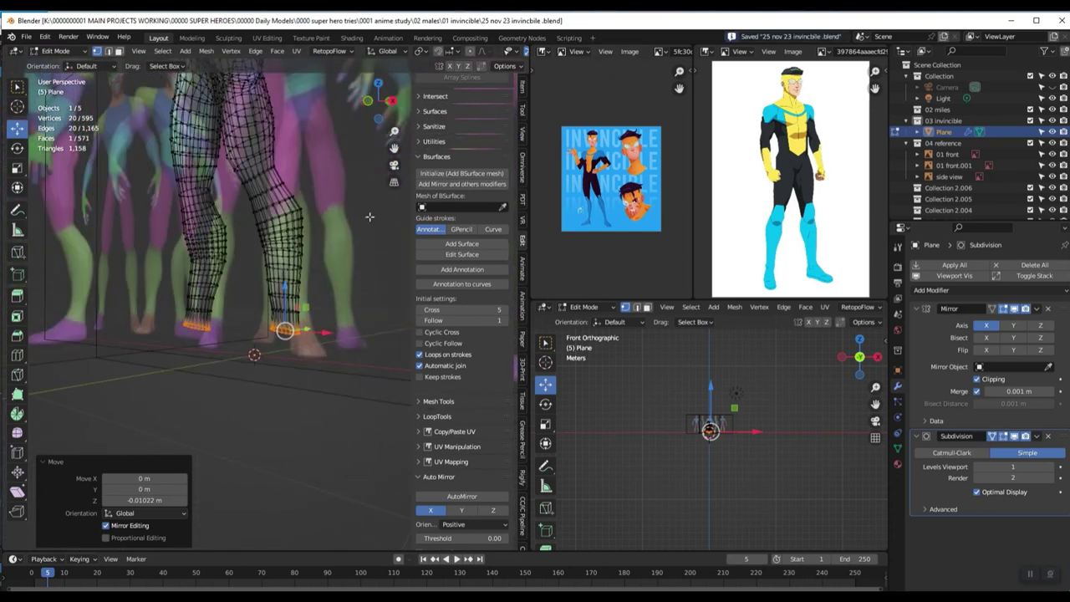
Step: Turn off X-ray and examine the leg mesh from several angles outside Edit Mode, then return to Edit Mode
key(alt+z)
mouse_move(286, 253)
middle_down()
mouse_move(313, 251)
mouse_move(306, 221)
middle_up()
key(ctrl+Tab)
key(ctrl+Tab)
click(251, 222)
right_click(266, 160)
click(267, 160)
mouse_move(262, 186)
middle_down()
mouse_move(360, 194)
mouse_move(266, 189)
mouse_move(259, 223)
mouse_move(200, 233)
mouse_move(290, 223)
middle_up()
scroll(266, 189, down, 3)
scroll(230, 202, up, 4)
key(Tab)
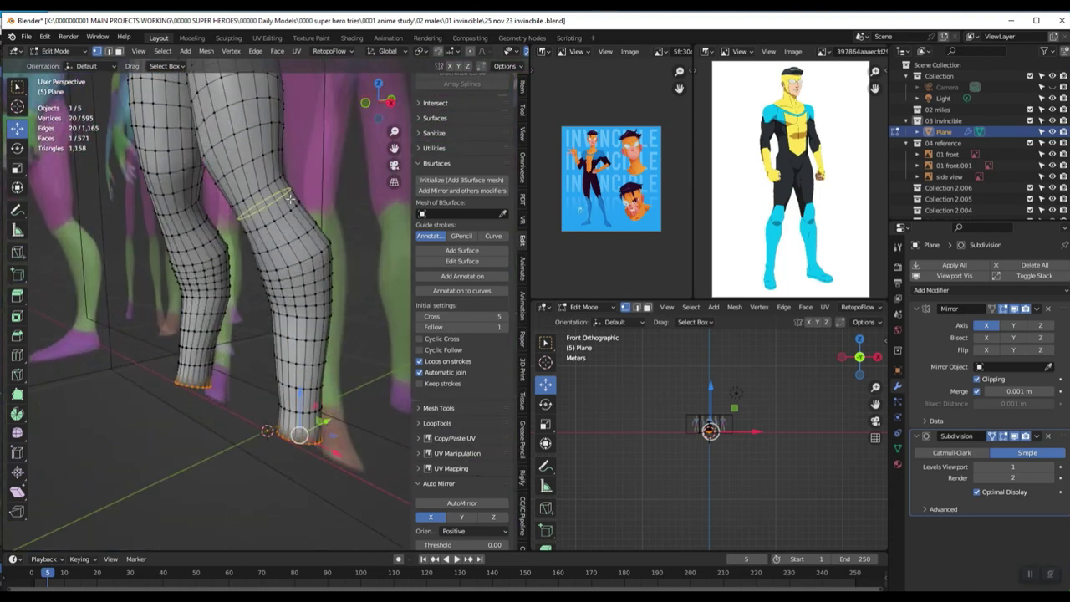
Step: Add edge loops across the lower thighs and knees with Loop Cut, then save the file
key(ctrl+r)
click(290, 198)
click(294, 216)
key(ctrl+r)
click(301, 241)
scroll(306, 238, down, 2)
middle_drag(321, 230, 299, 227)
click(290, 215)
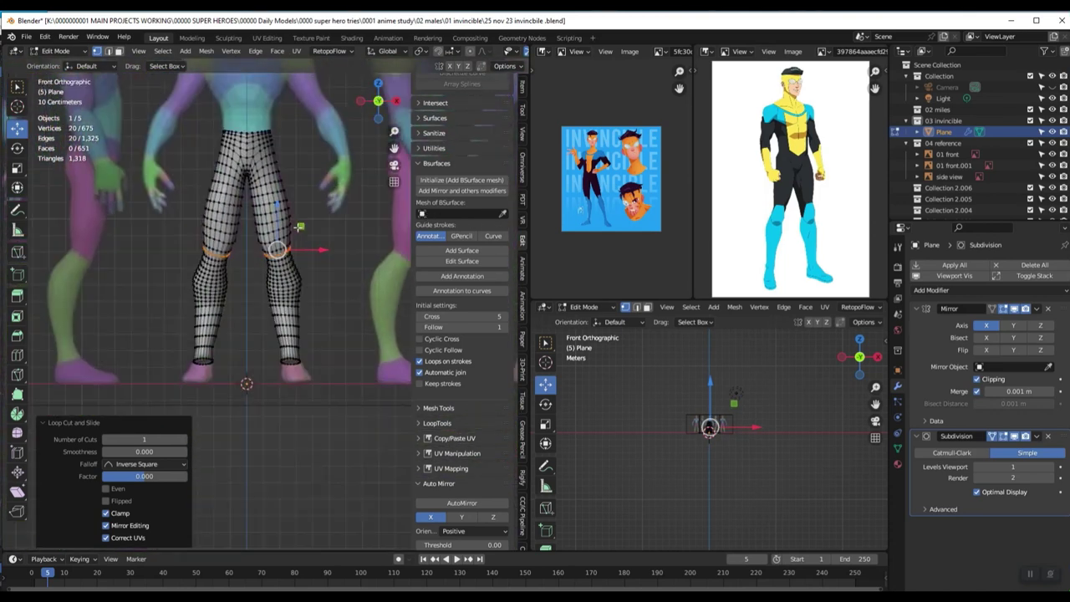
scroll(299, 226, up, 4)
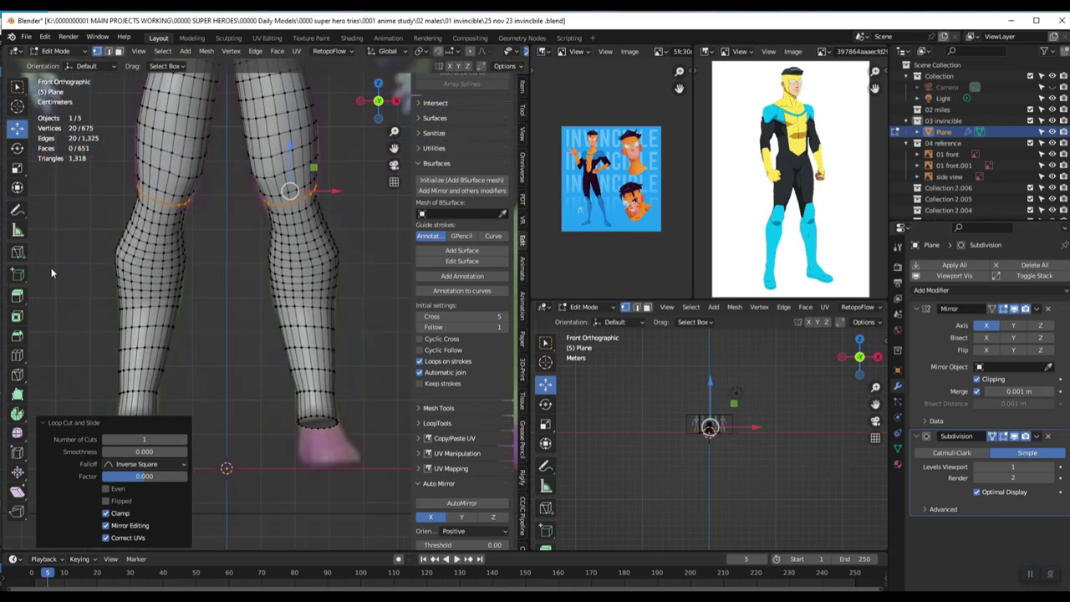
key(ctrl+s)
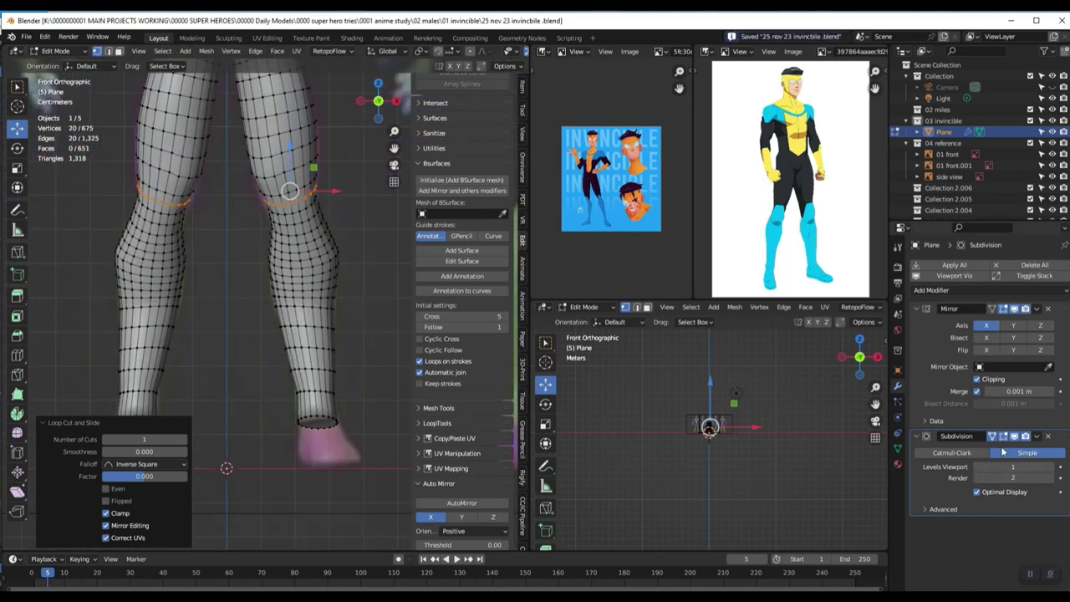
Step: Preview the legs with Catmull-Clark subdivision in and out of Edit Mode, then set the Subdivision modifier back to Simple
click(971, 456)
scroll(165, 300, down, 4)
middle_drag(165, 300, 272, 369)
key(Tab)
key(Tab)
middle_drag(193, 350, 160, 327)
key(KP_3)
scroll(159, 328, up, 1)
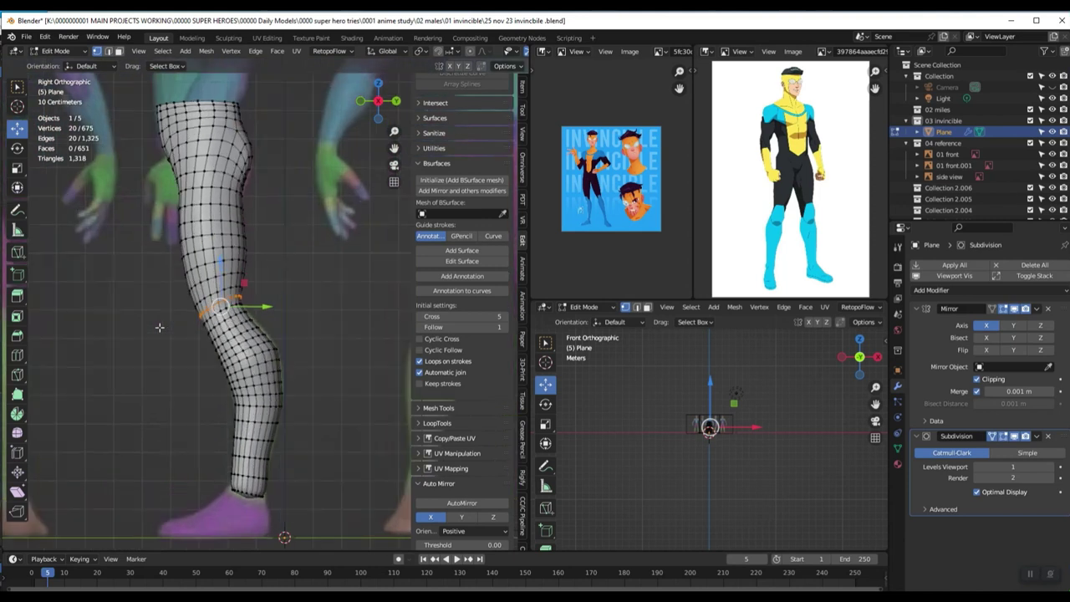
click(1027, 452)
scroll(242, 324, down, 3)
scroll(243, 324, up, 2)
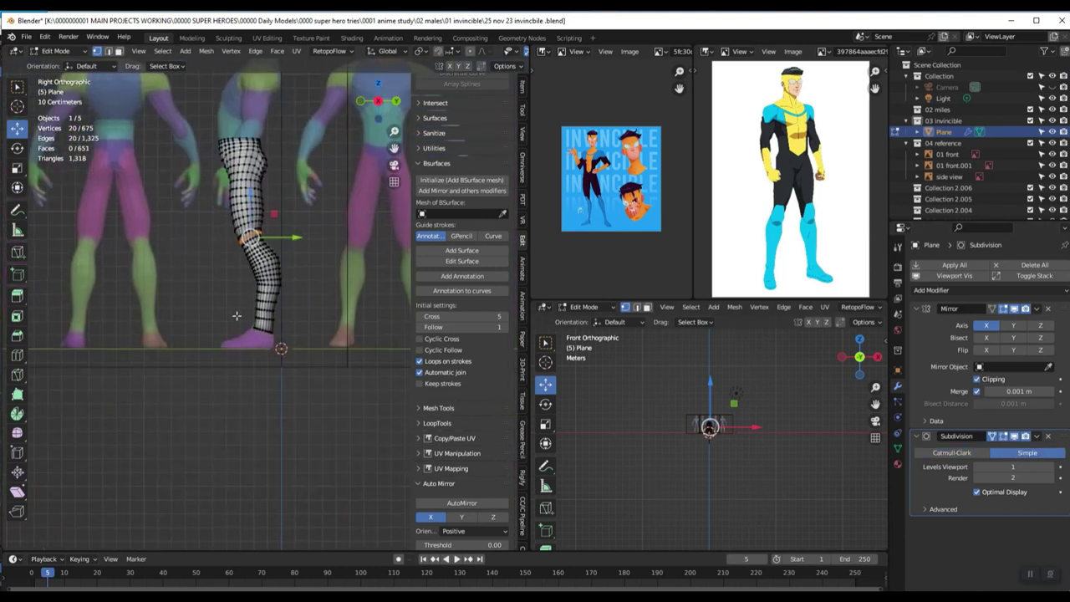
Step: Deselect the leg mesh in front view, turn off Clipping in the Mirror modifier, and add a cube
middle_drag(242, 324, 341, 329)
key(KP_1)
key(a)
key(a)
scroll(356, 337, up, 3)
key(shift+a)
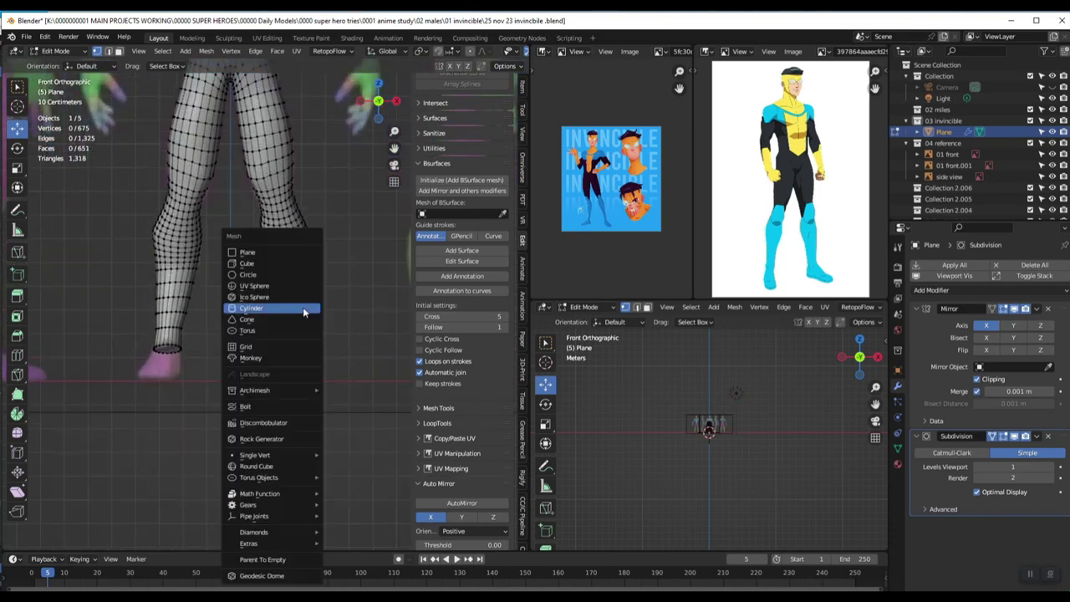
click(281, 263)
Step: Scale the cube down and move it along X towards the reference foot
scroll(348, 292, down, 5)
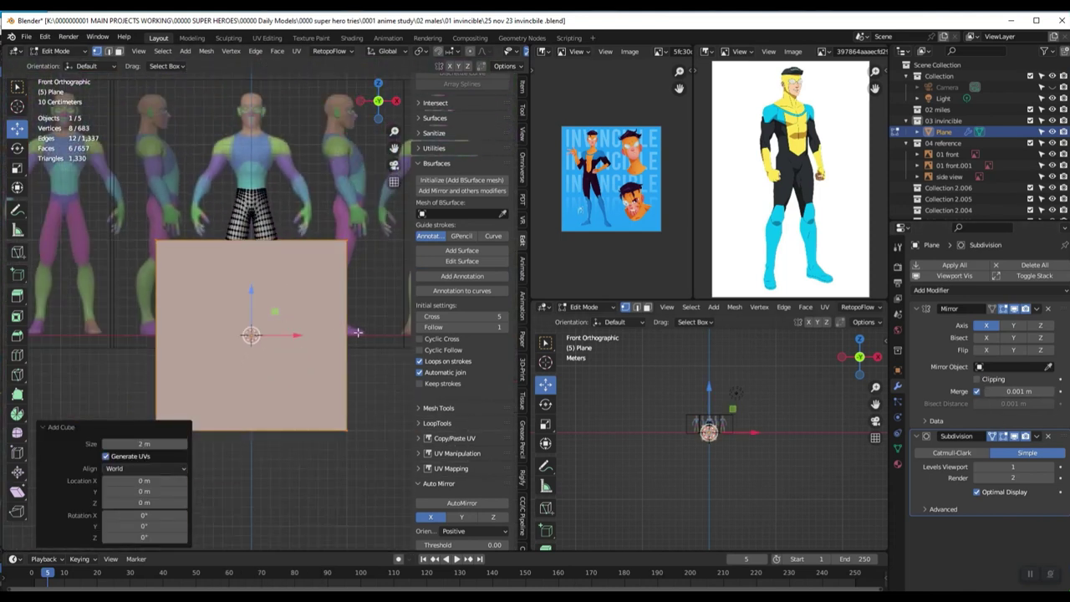
key(s)
click(284, 335)
key(g)
key(x)
click(347, 332)
key(s)
click(333, 339)
Step: Reposition the cube along X below the ankle and scale it by 0.603
scroll(334, 341, up, 3)
key(g)
key(x)
click(338, 360)
key(s)
click(348, 358)
Step: Subdivide the cube with 5 cuts and a smoothness of 1.000 to round it into a sphere
right_click(350, 358)
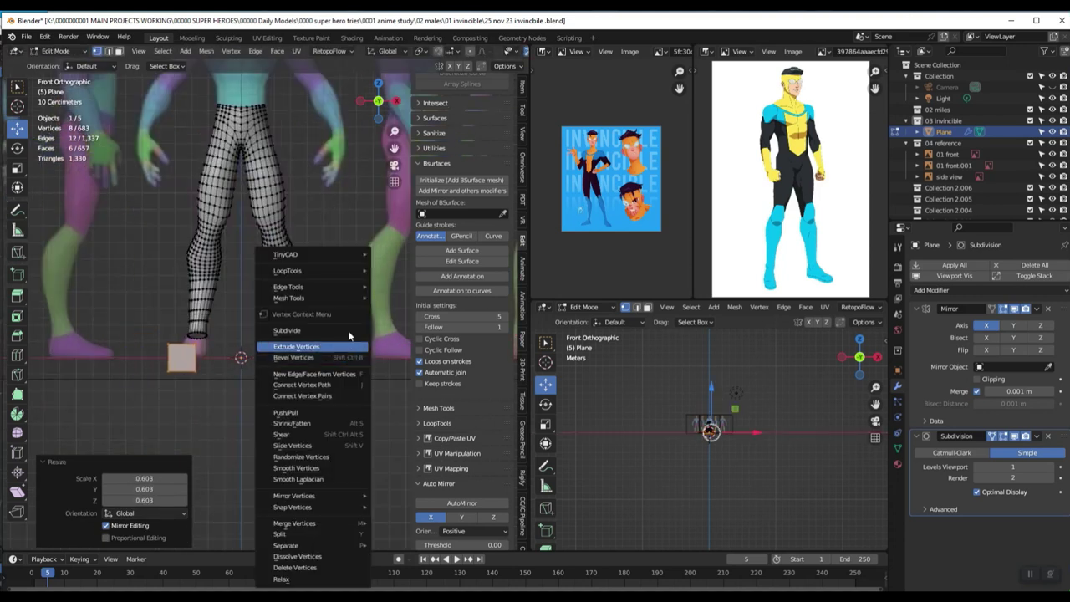
click(311, 330)
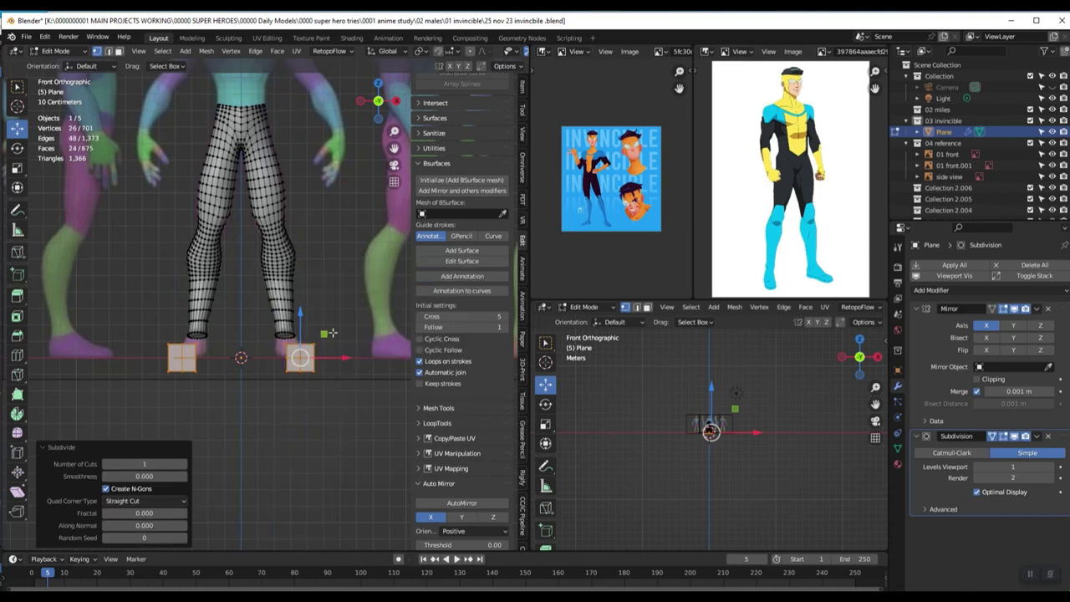
drag(155, 475, 185, 476)
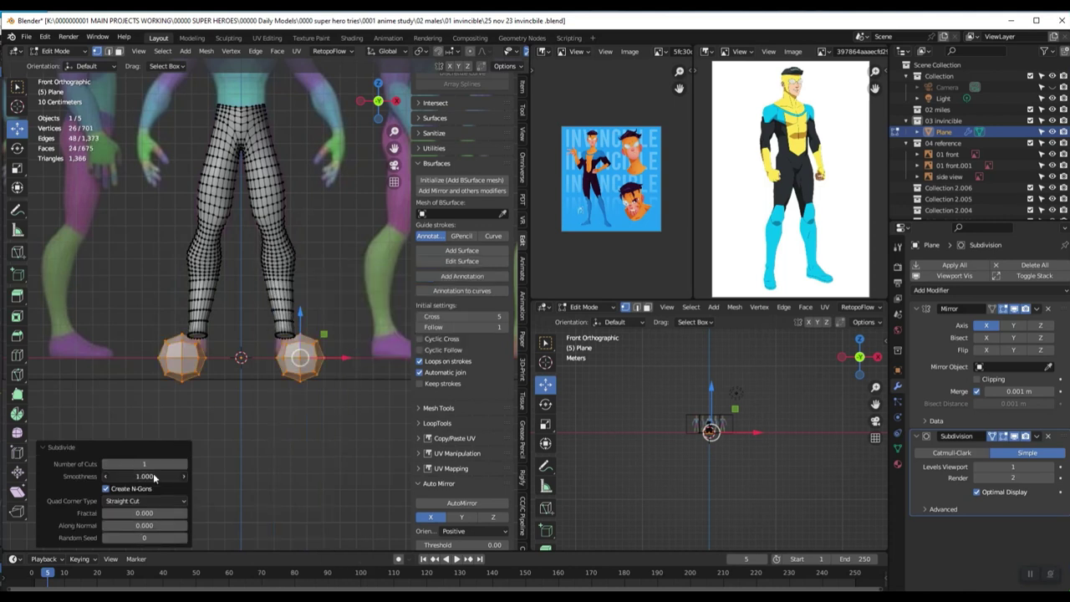
click(184, 463)
click(185, 463)
click(185, 464)
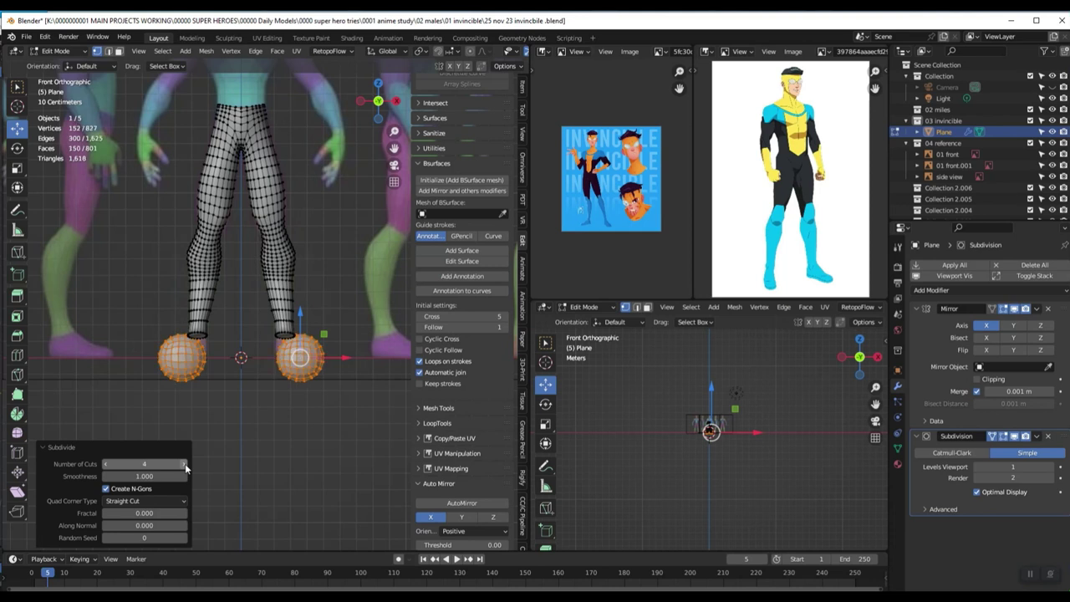
scroll(311, 390, up, 1)
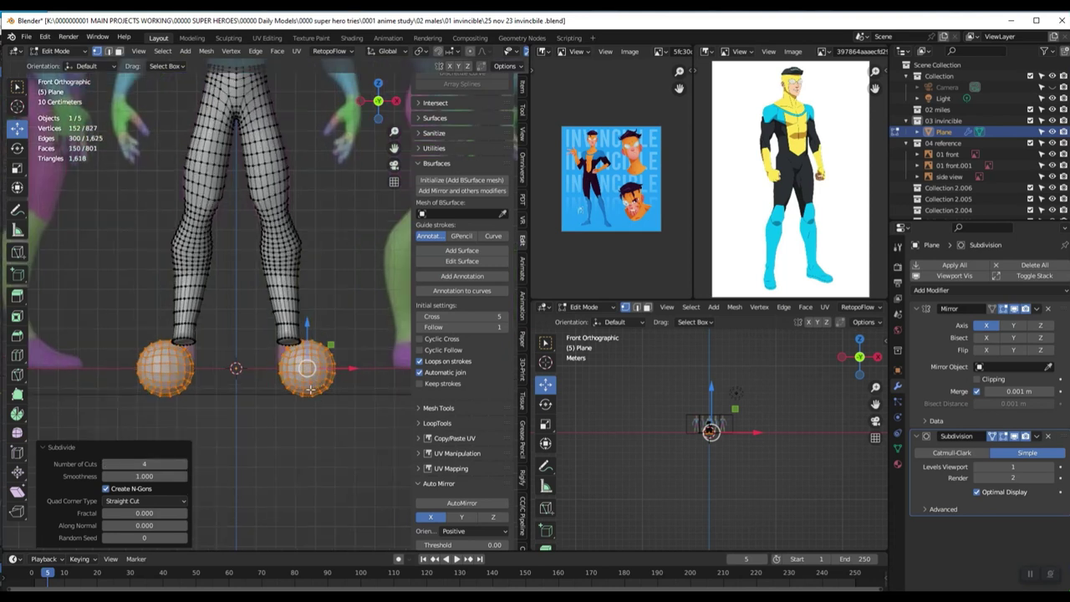
click(190, 467)
scroll(346, 407, up, 4)
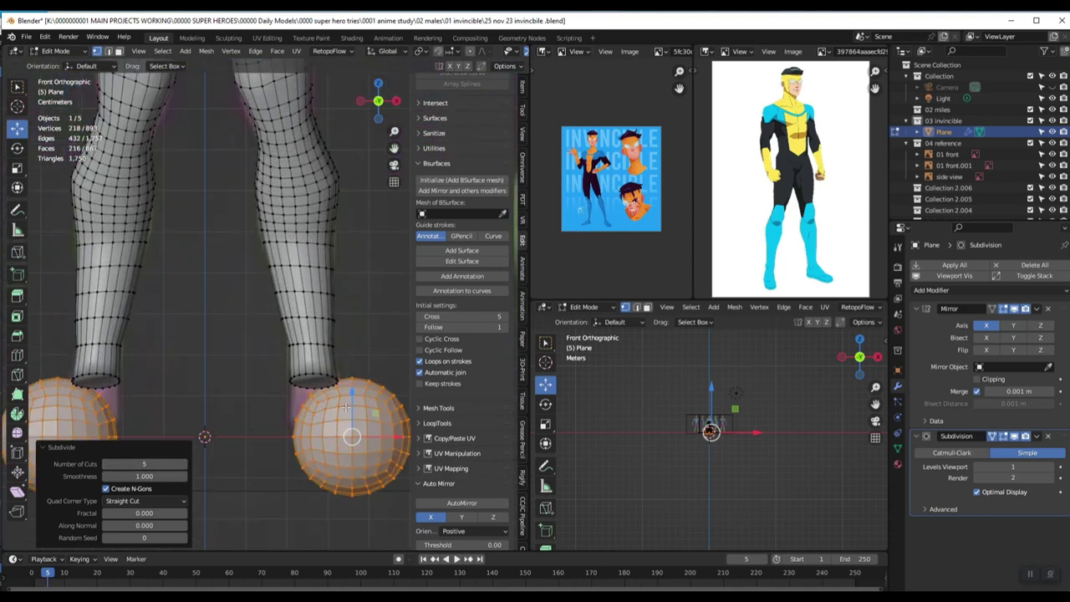
Step: Select the sphere's lower half with X-ray on, flatten it by scaling to 0 along Z, and turn X-ray off
shift+middle_drag(346, 407, 312, 321)
scroll(313, 321, up, 1)
key(alt+z)
scroll(390, 356, down, 2)
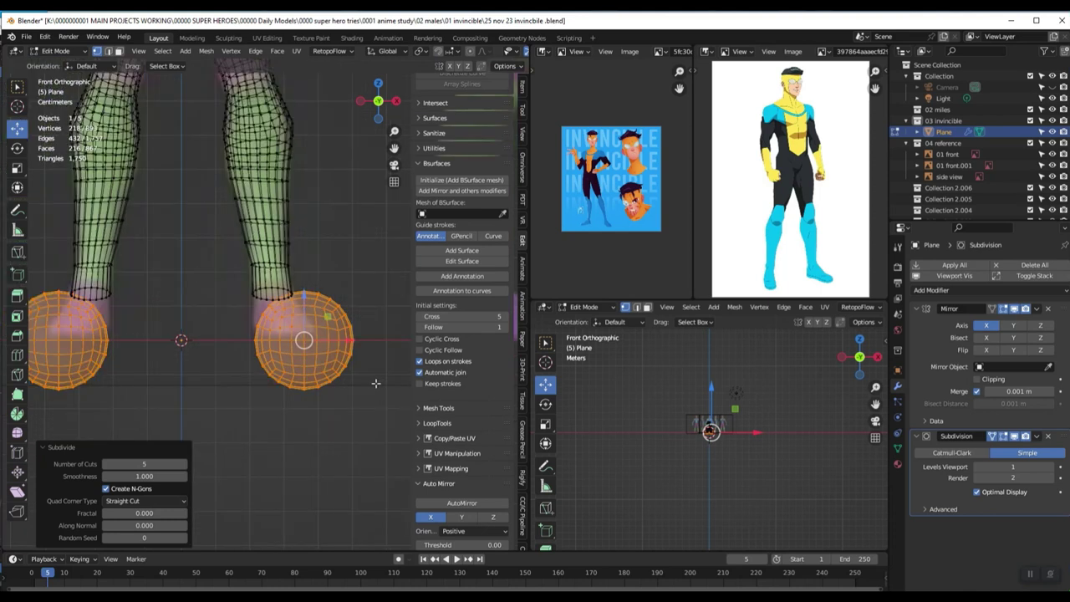
click(383, 337)
drag(389, 333, 204, 473)
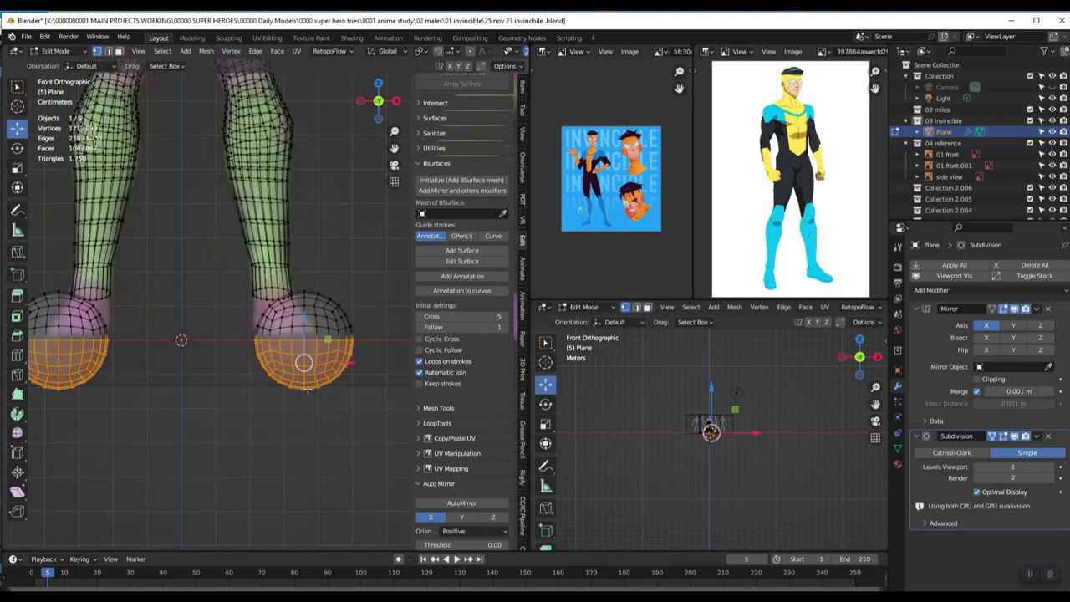
key(s)
key(z)
key(0)
key(Return)
middle_drag(308, 389, 313, 393)
middle_drag(280, 302, 300, 393)
key(alt+a)
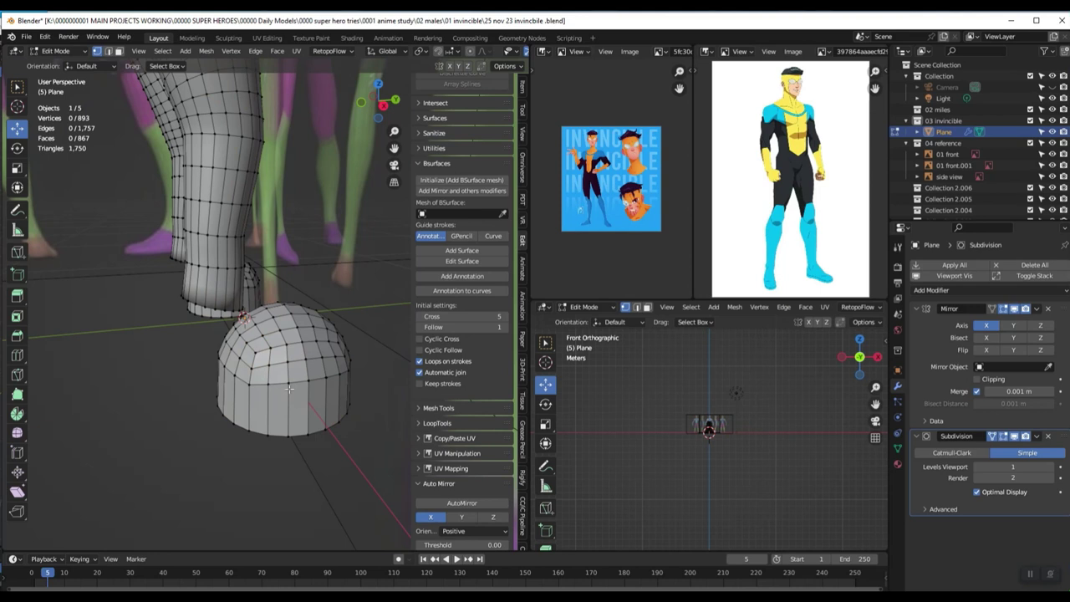
Step: Select the whole linked dome and scale it by -2.332 along Y to lengthen it into a foot
key(l)
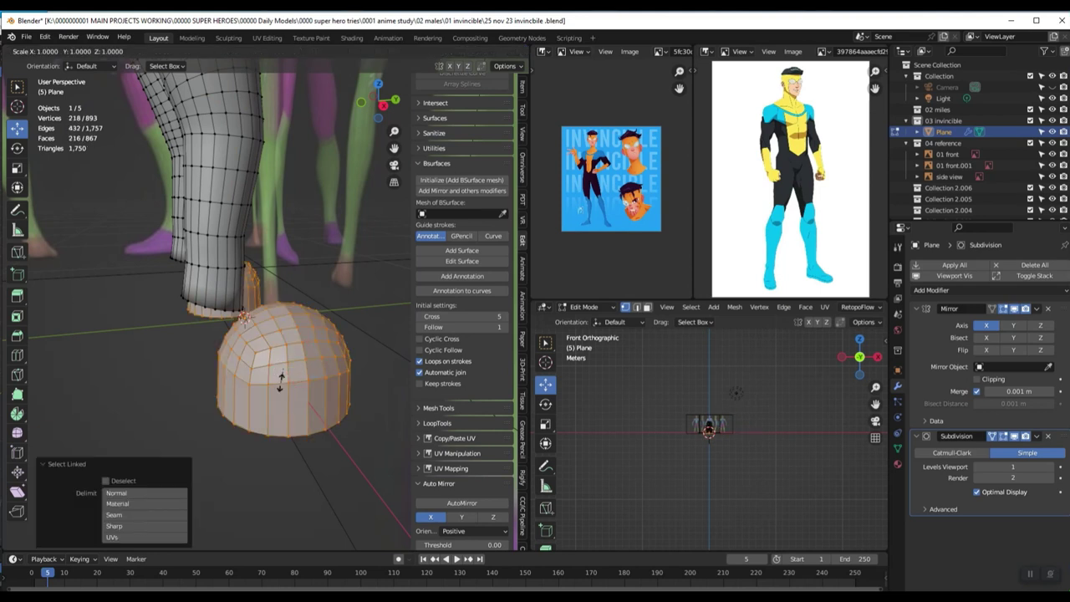
key(s)
key(y)
click(297, 373)
mouse_move(297, 374)
middle_down()
mouse_move(303, 382)
mouse_move(282, 370)
middle_up()
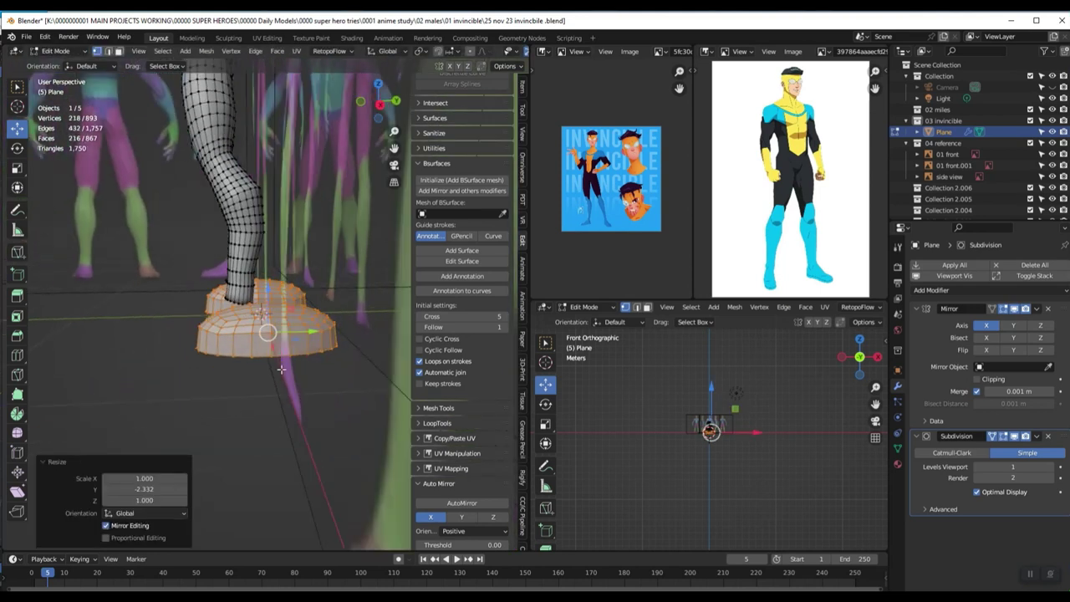
Step: In side view, move the foot dome -0.27973 m along Y and scale it by 0.717 to fit the reference foot
key(KP_3)
key(g)
key(y)
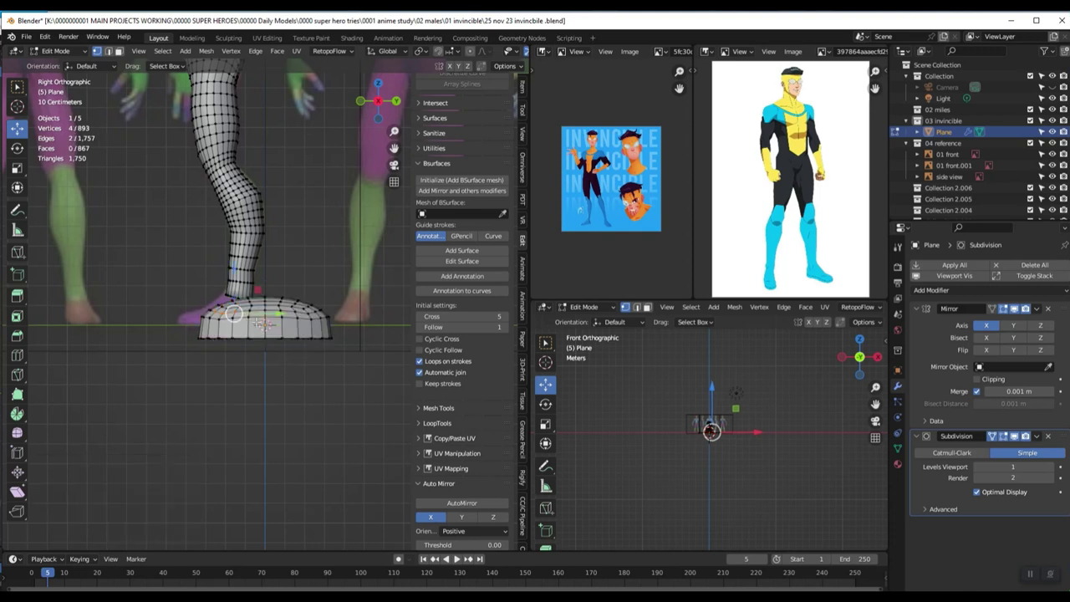
click(259, 339)
scroll(259, 338, up, 3)
key(s)
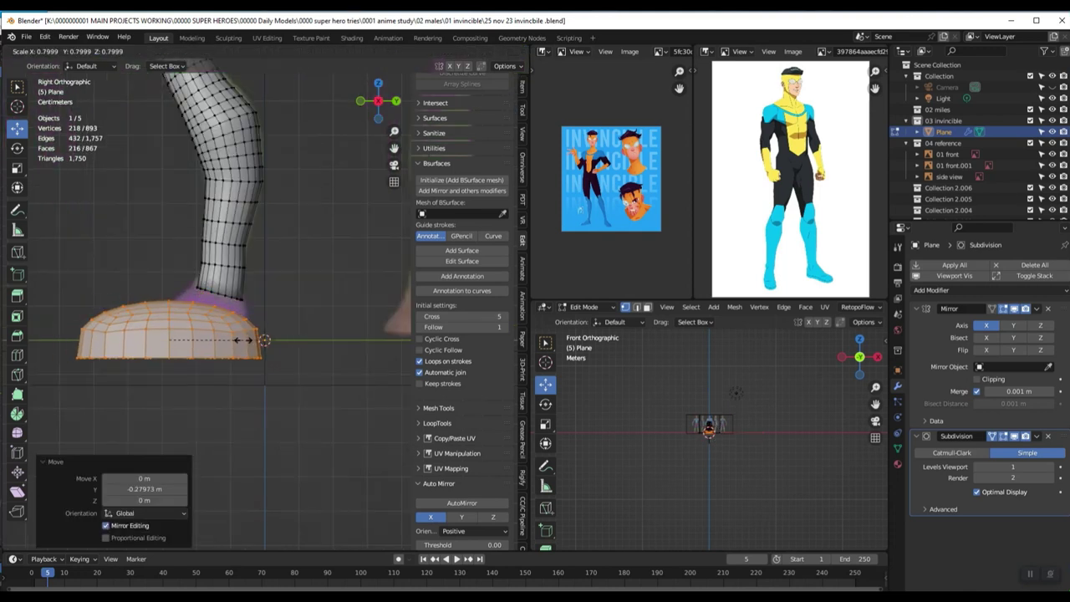
click(201, 339)
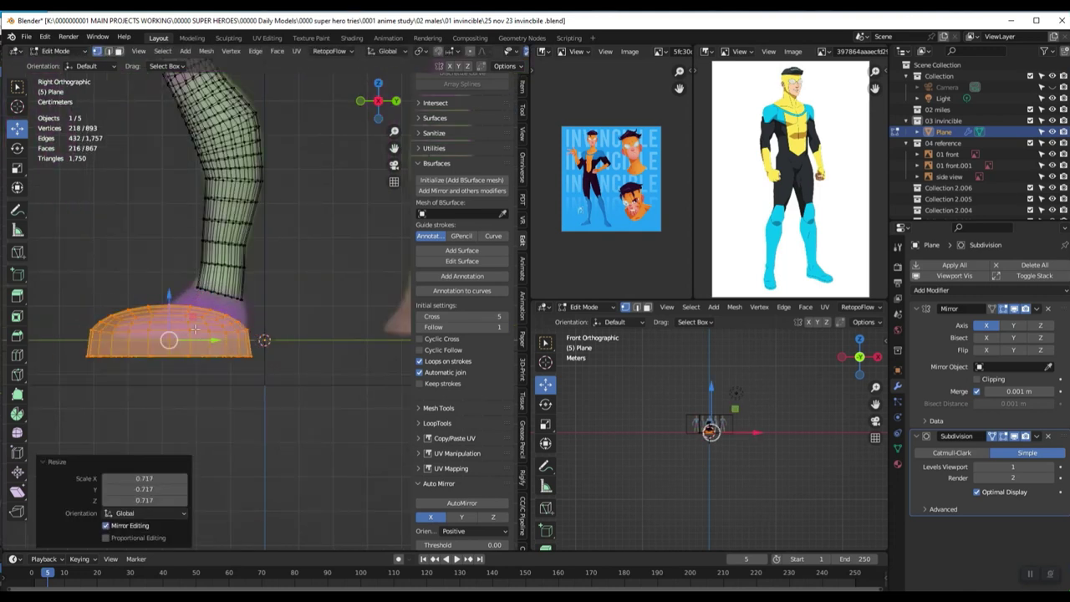
Step: With X-ray on, raise the foot along Z to the ground line and finish with a -0.011446 m Z adjustment
key(g)
key(z)
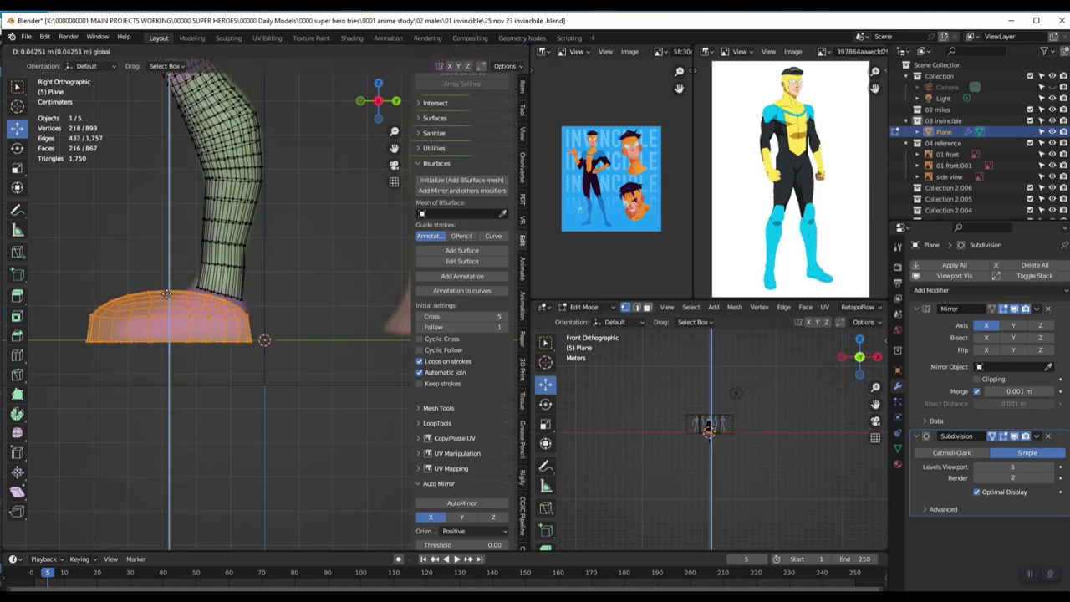
click(166, 294)
key(g)
key(z)
click(119, 279)
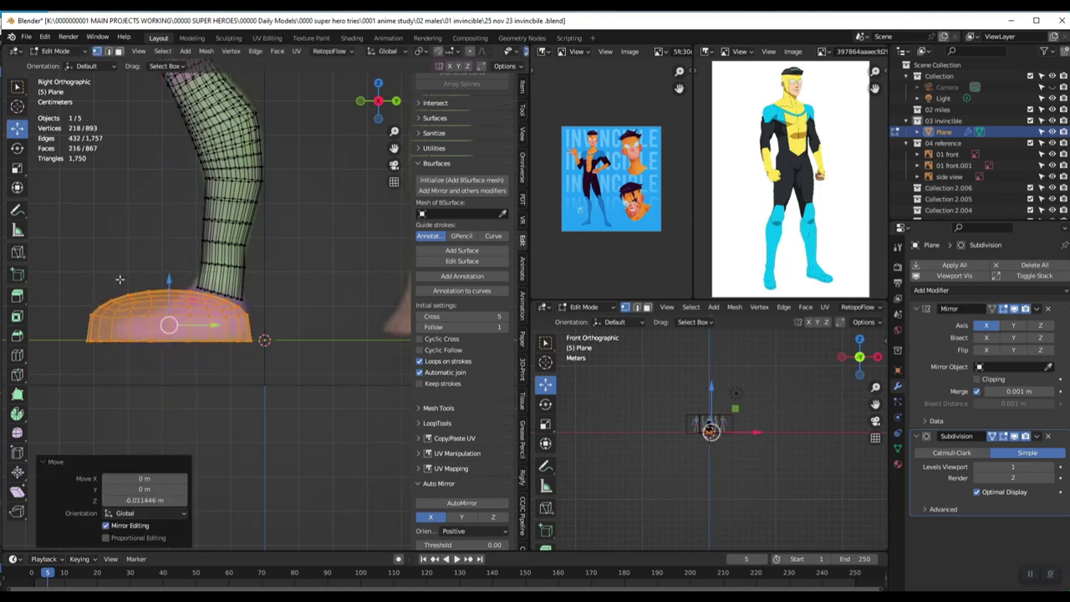
Step: Select the foot's toe end, scale it along Y, and move it 0.008176 m along Y
drag(145, 274, 52, 382)
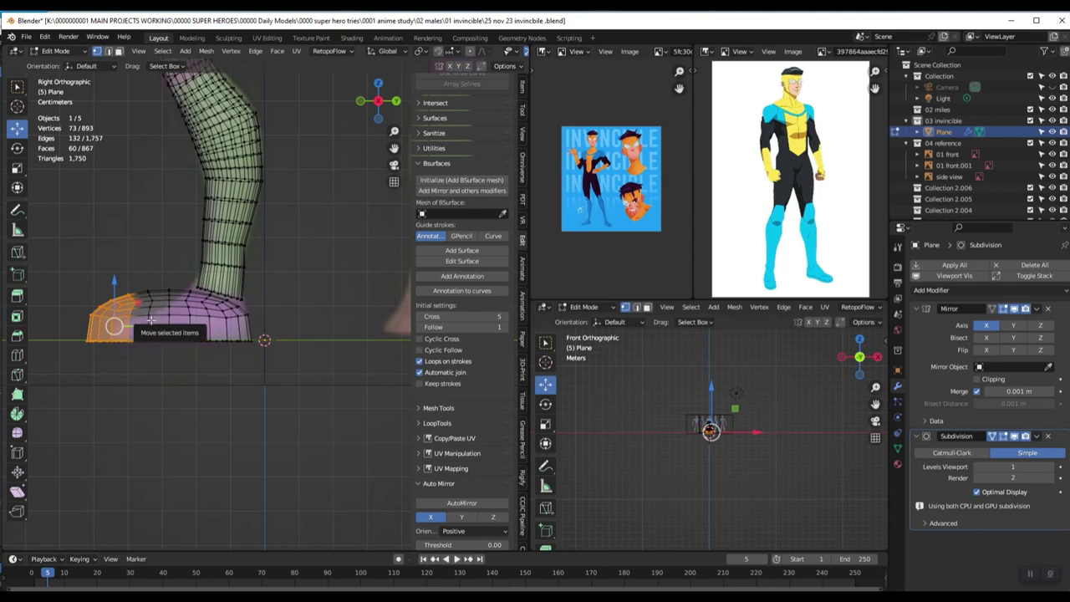
key(s)
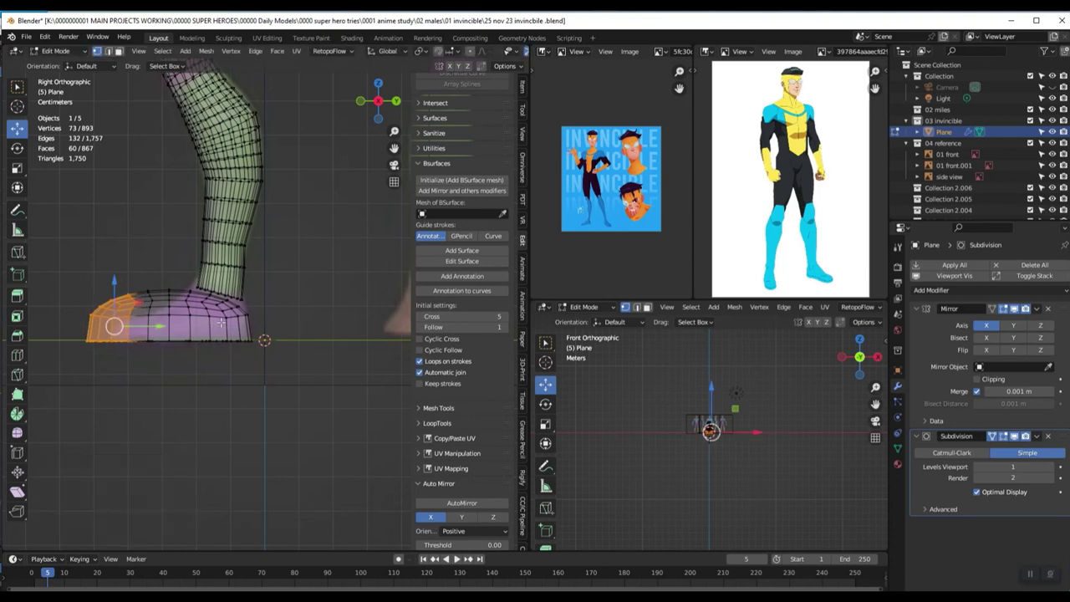
key(y)
click(176, 328)
key(g)
key(y)
click(143, 325)
Step: Switch to Sculpt Mode and use the Grab brush to shape the foot's side profile to the reference, including instep and heel
key(ctrl+Tab)
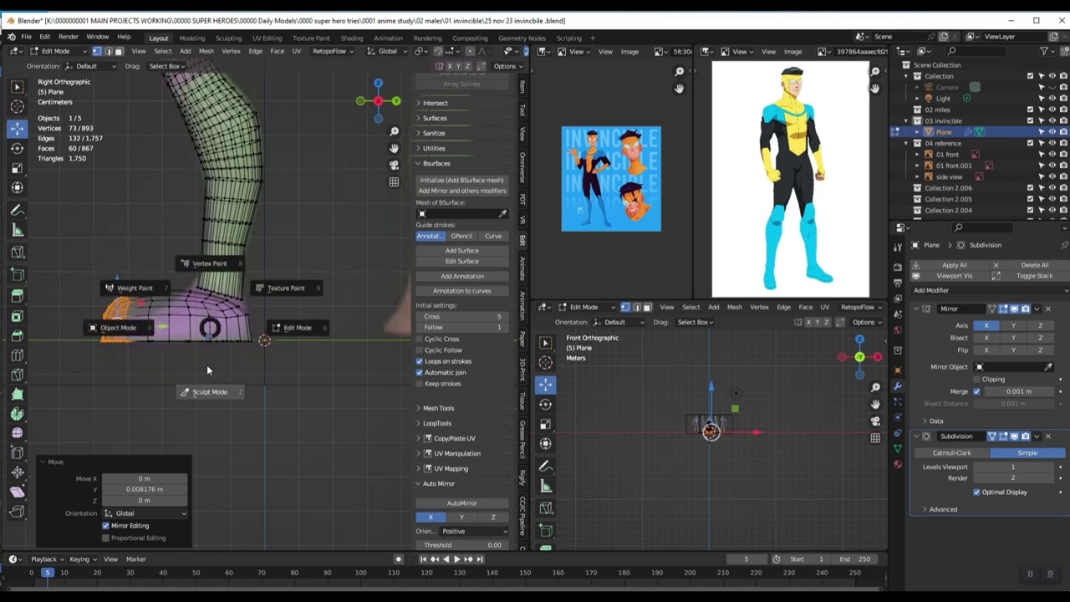
click(153, 284)
key(KP_1)
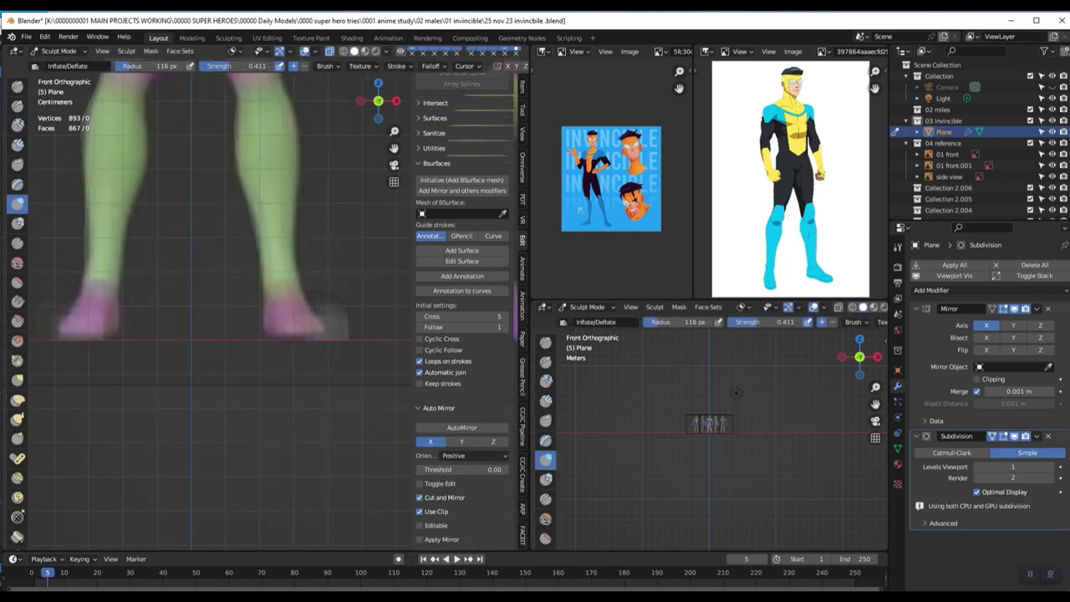
middle_drag(315, 319, 196, 317)
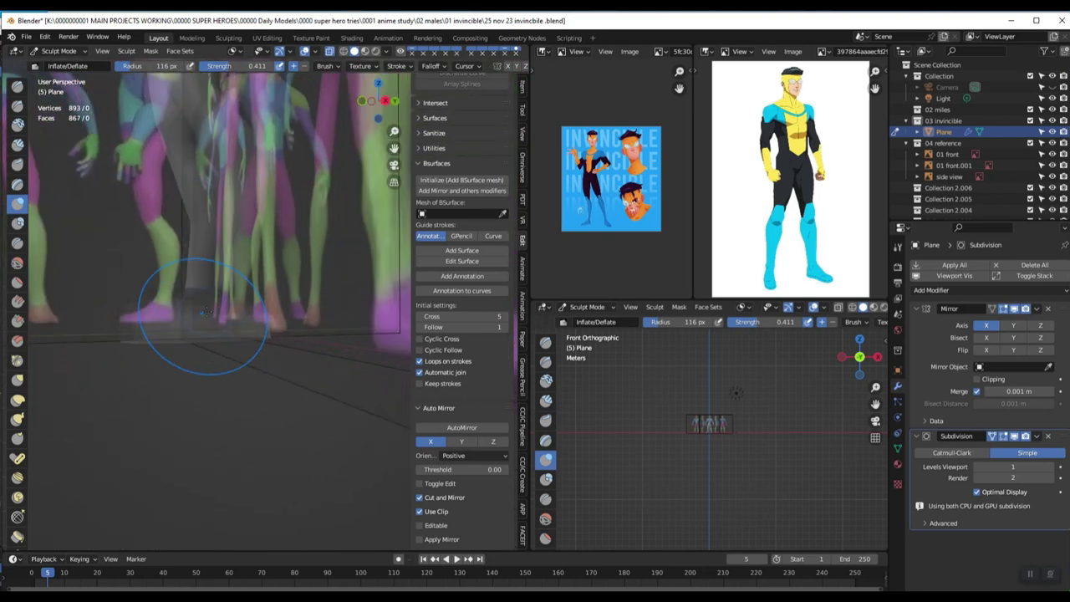
key(KP_3)
scroll(206, 312, up, 2)
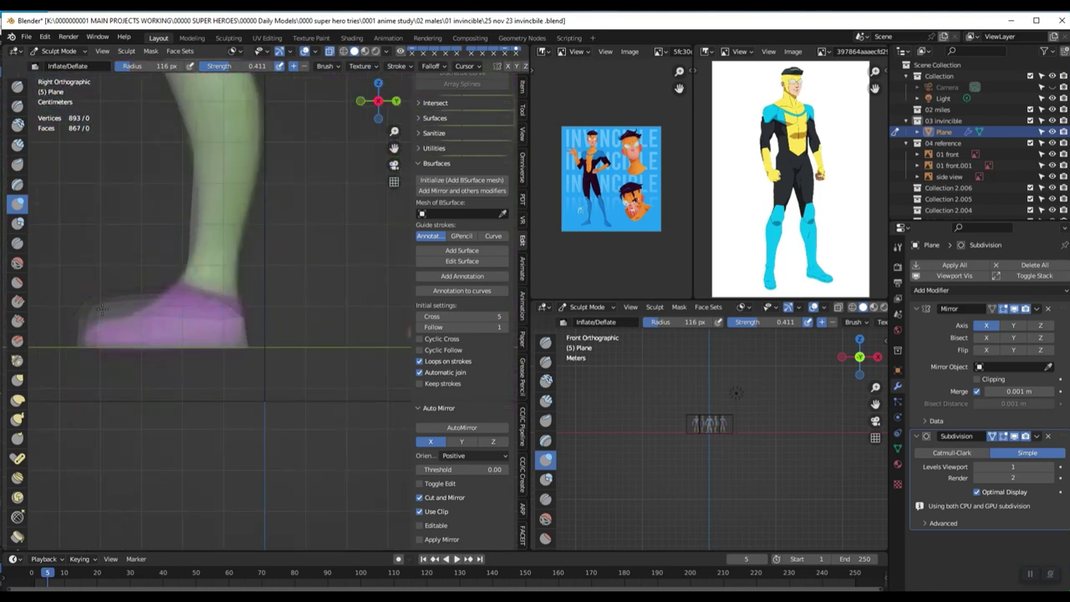
key(g)
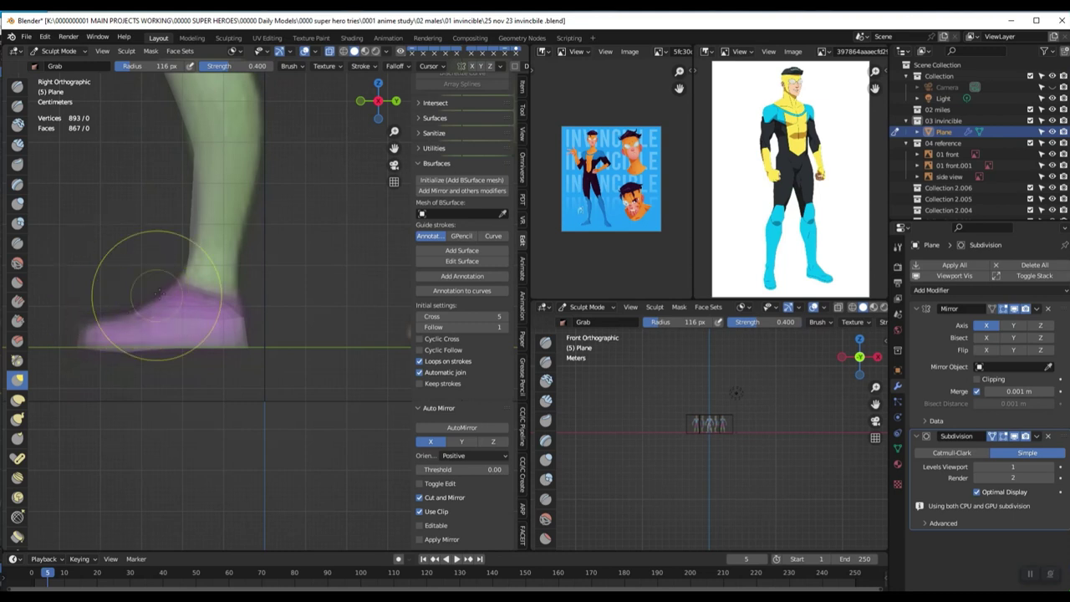
drag(226, 309, 228, 307)
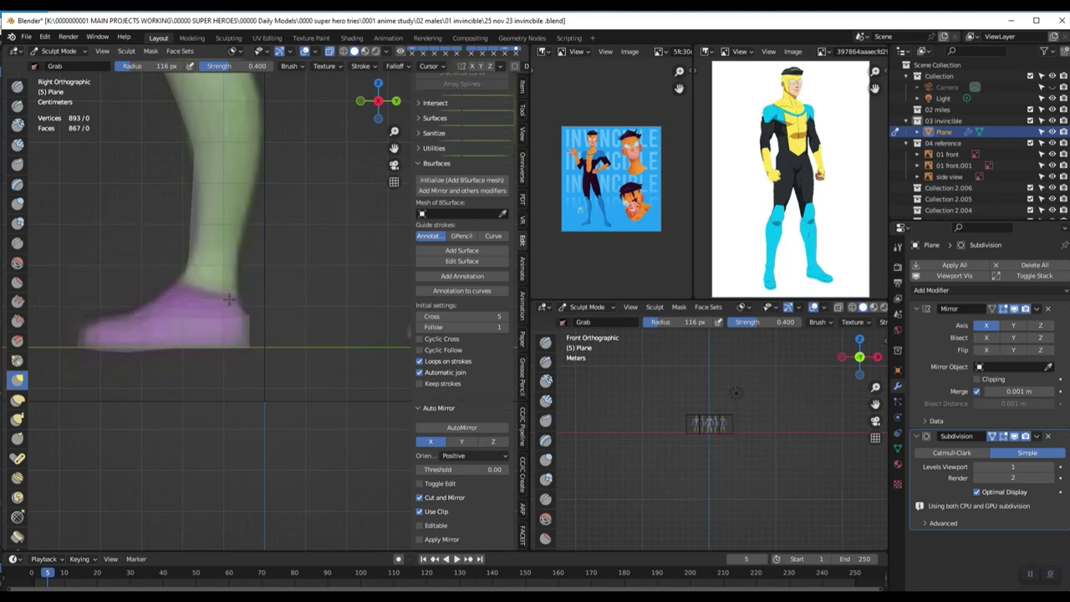
Step: Pull the foot's outline into a narrower shoe shape from above with the Grab brush
mouse_move(90, 321)
middle_down()
mouse_move(239, 370)
mouse_move(239, 351)
middle_up()
scroll(309, 391, up, 2)
mouse_move(309, 391)
middle_down()
mouse_move(239, 431)
mouse_move(258, 316)
mouse_move(205, 361)
mouse_move(282, 328)
mouse_move(199, 383)
middle_up()
scroll(282, 323, down, 3)
scroll(251, 333, up, 3)
scroll(251, 343, up, 4)
shift+middle_drag(326, 314, 294, 330)
drag(293, 330, 257, 325)
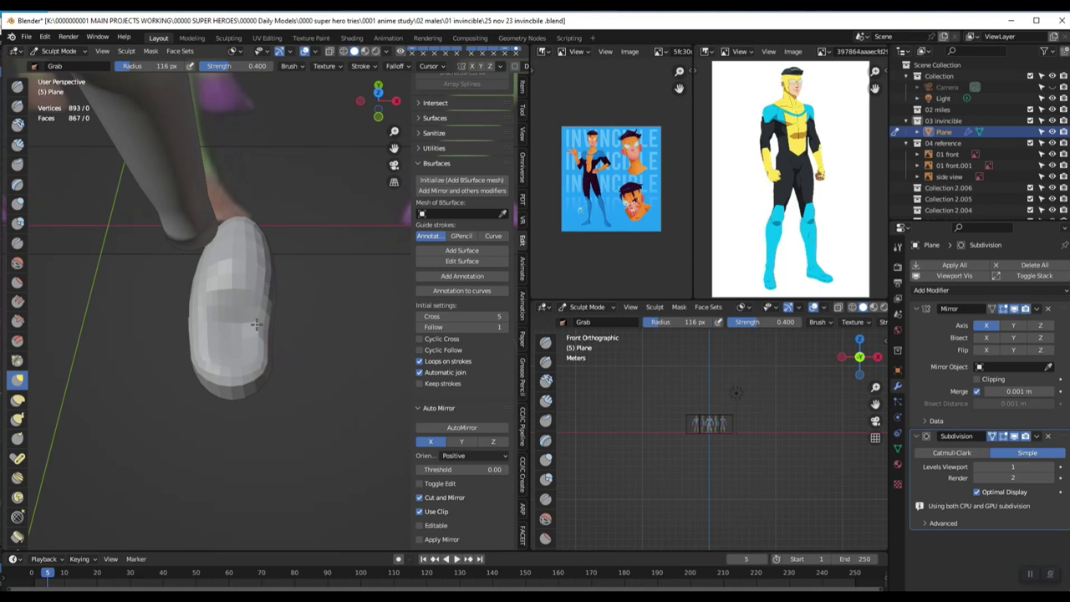
Step: Apply Shade Smooth to the leg and foot mesh in Object Mode, then return to Edit Mode
mouse_move(202, 321)
middle_down()
mouse_move(223, 275)
mouse_move(260, 247)
middle_up()
key(ctrl+Tab)
click(207, 248)
right_click(248, 272)
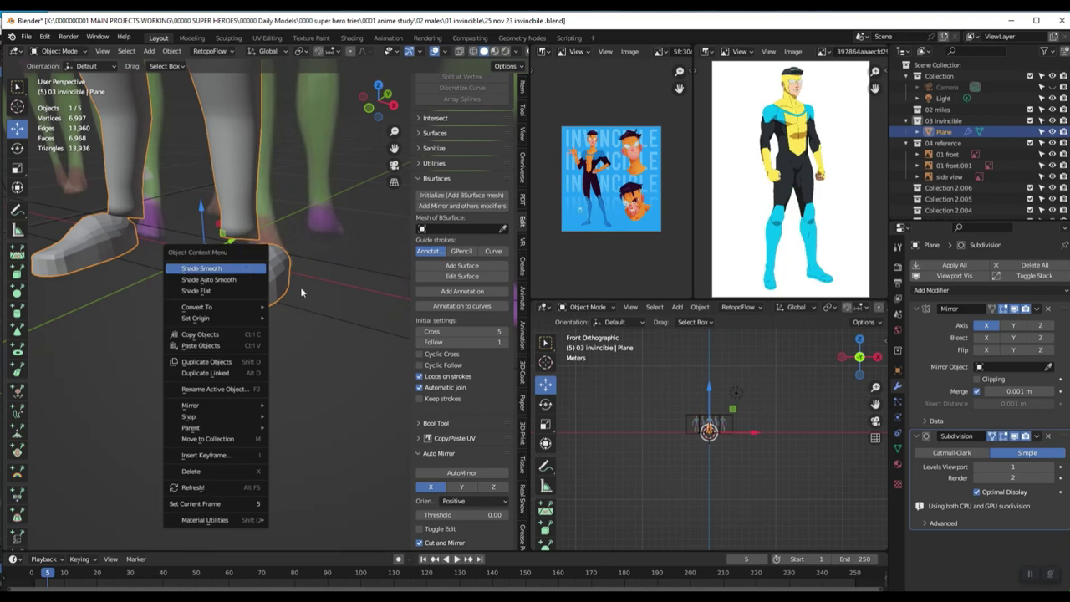
right_click(254, 281)
click(252, 283)
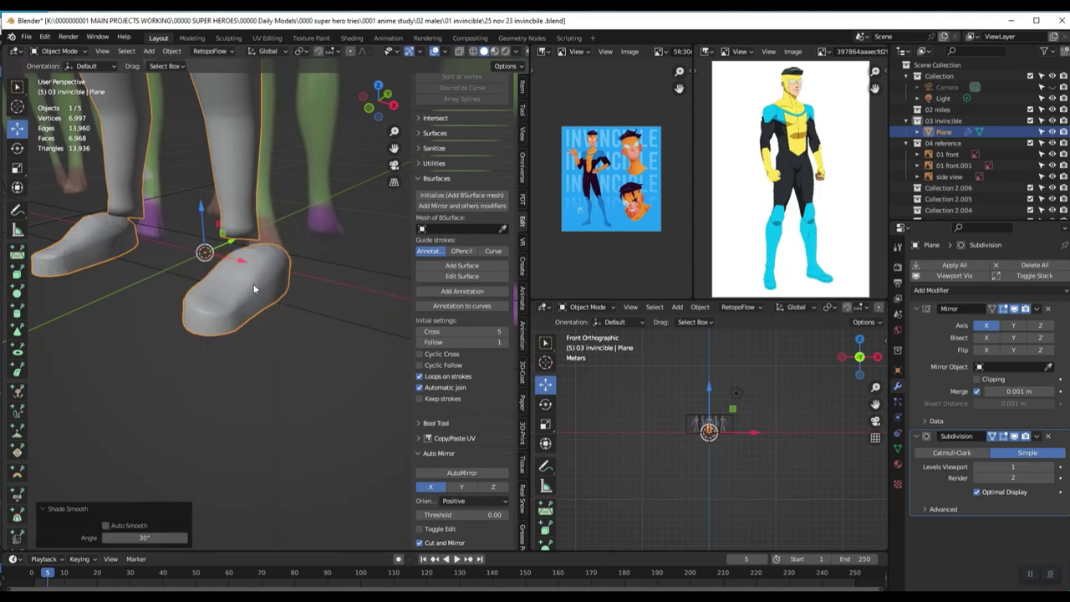
key(Tab)
middle_drag(262, 294, 224, 310)
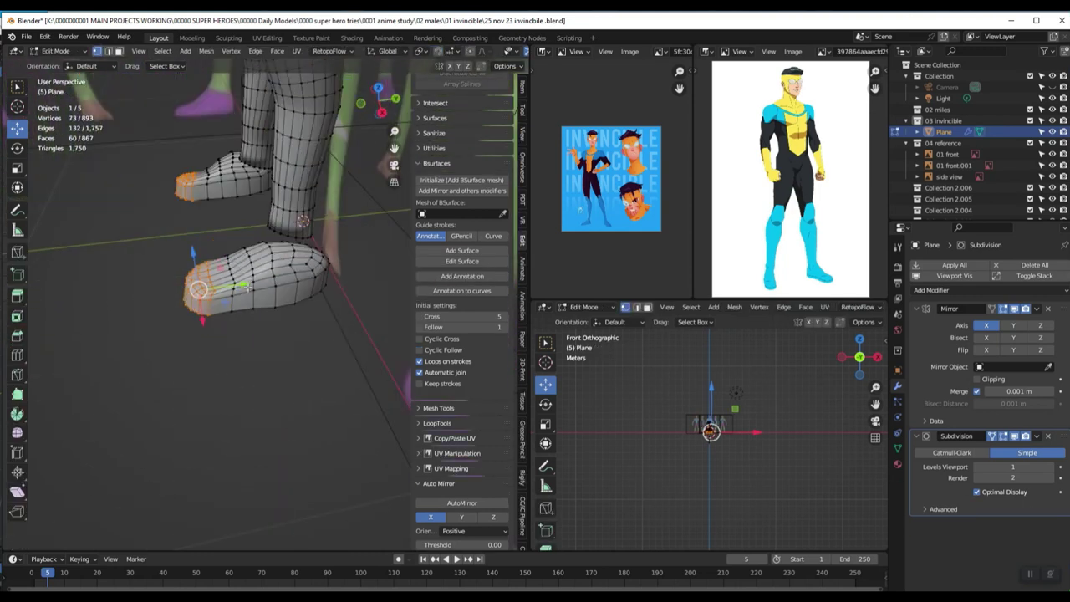
Step: Add three centred edge loops to the foot, two across it and one lengthwise around its lower side
key(ctrl+r)
click(240, 279)
right_click(240, 279)
key(ctrl+r)
click(273, 282)
right_click(273, 282)
click(269, 295)
right_click(269, 294)
Step: Add two more centred edge loops across the foot with Loop Cut
middle_drag(269, 294, 289, 281)
key(KP_3)
scroll(267, 290, up, 4)
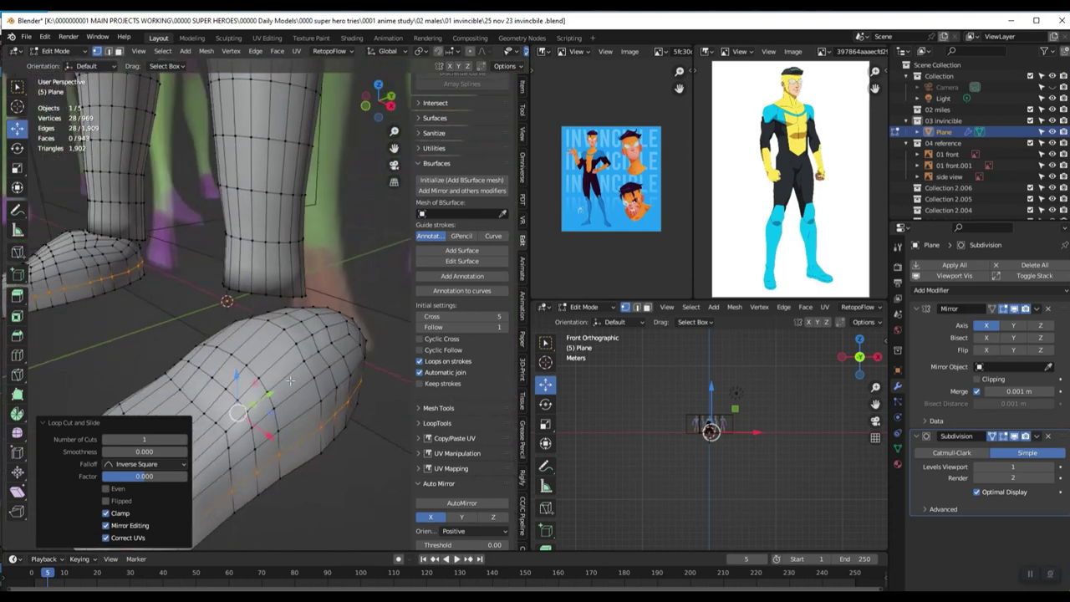
key(ctrl+r)
click(289, 385)
right_click(289, 384)
scroll(286, 385, down, 3)
middle_drag(287, 384, 260, 321)
click(228, 383)
right_click(227, 384)
scroll(164, 267, up, 3)
scroll(334, 292, down, 7)
key(KP_1)
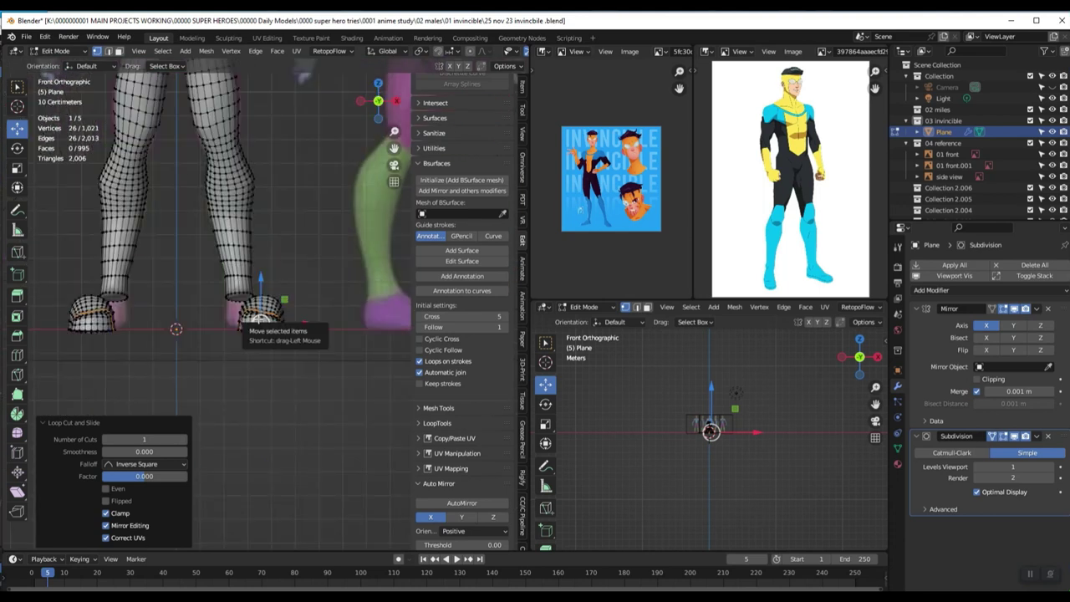
Step: Select the whole linked foot, shift it along X beneath the leg, and rotate it 23.2° around Z to point outward
key(ctrl+l)
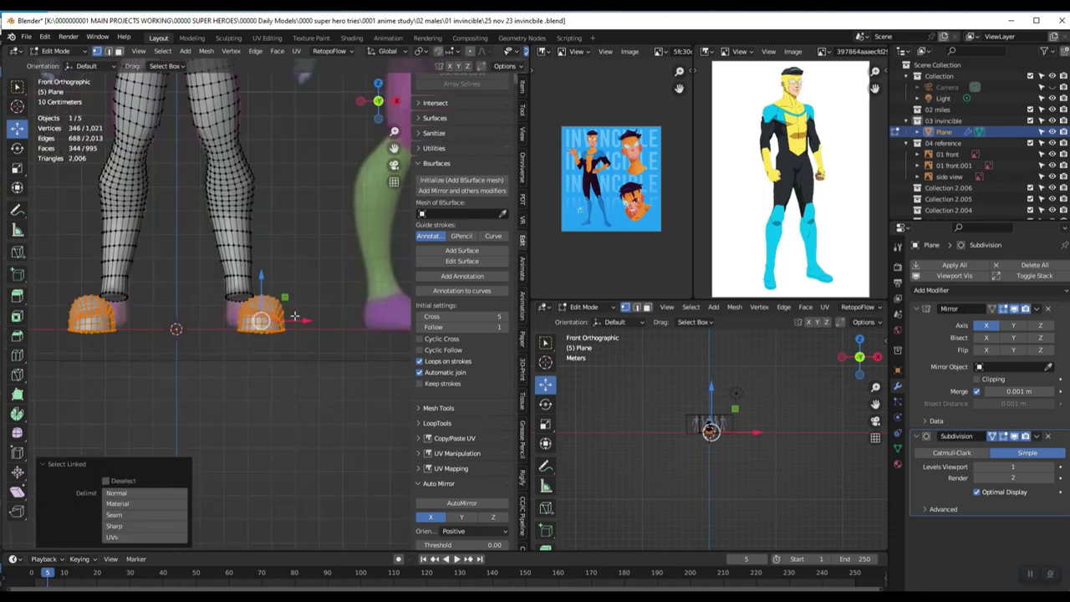
key(g)
key(x)
click(280, 319)
key(r)
key(z)
click(268, 328)
Step: Isolate the foot by hiding the rest of the mesh, and add a centred edge loop across its heel half
middle_drag(268, 328, 198, 324)
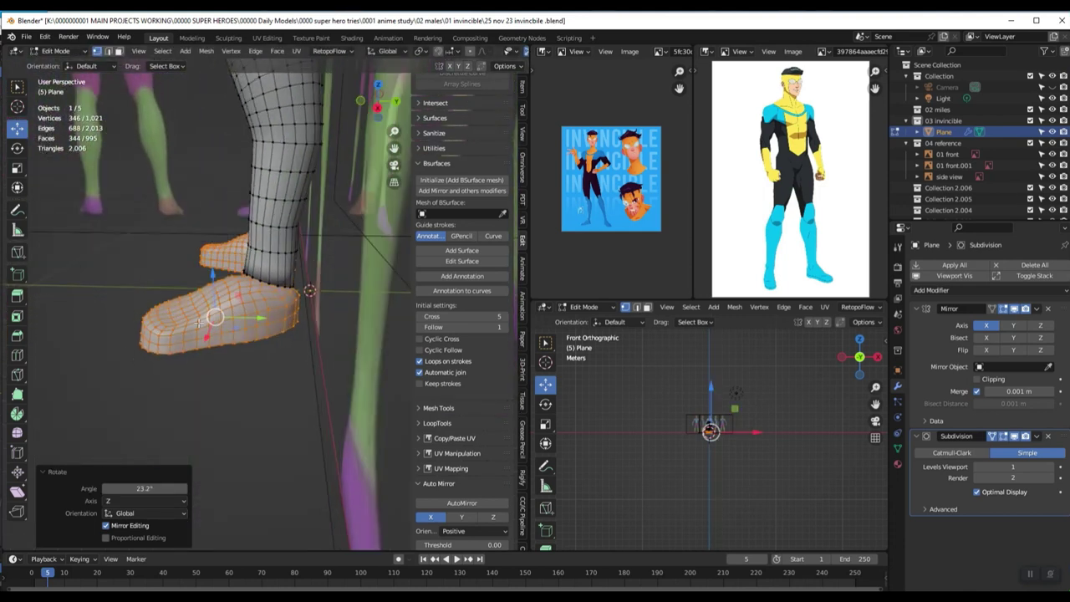
key(KP_3)
scroll(220, 312, up, 1)
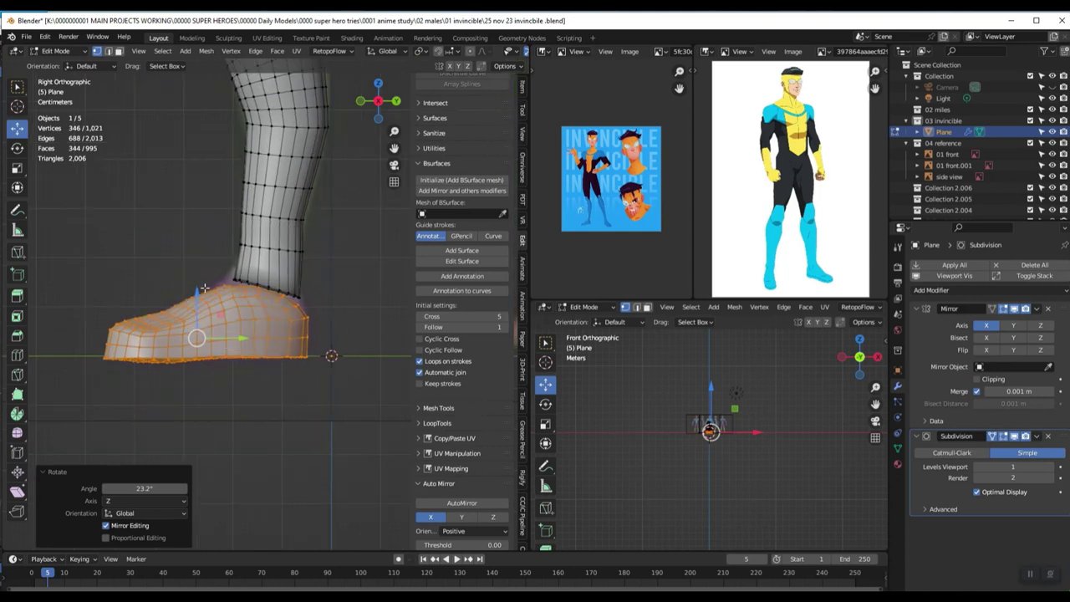
middle_drag(222, 299, 157, 377)
key(shift+h)
key(alt+a)
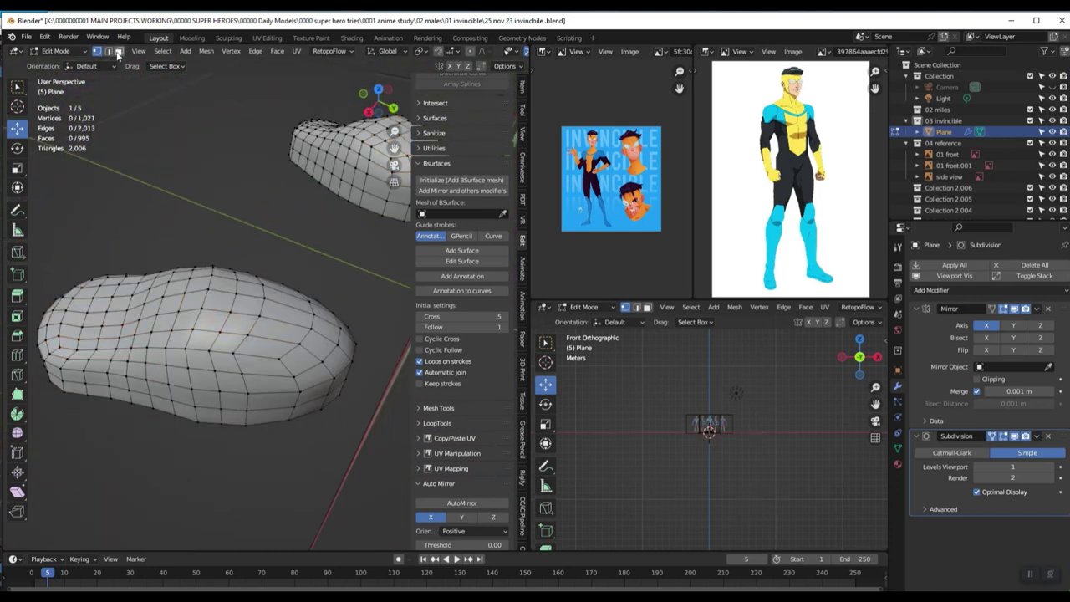
click(276, 343)
right_click(276, 343)
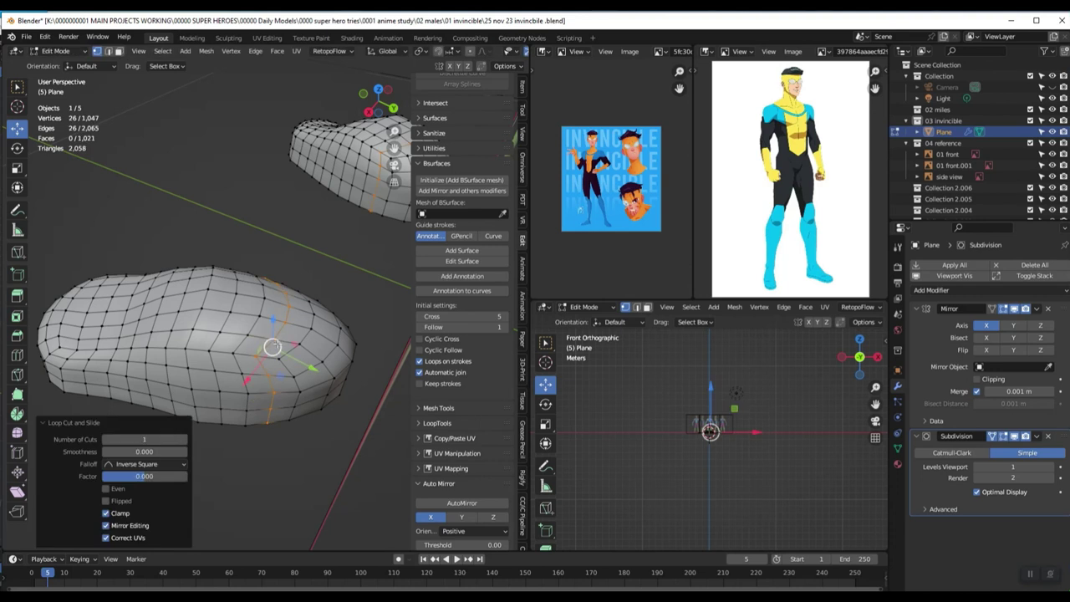
Step: Select the faces on top of the foot's heel half in face mode and delete them to open the ankle hole
click(119, 51)
middle_drag(272, 151, 280, 262)
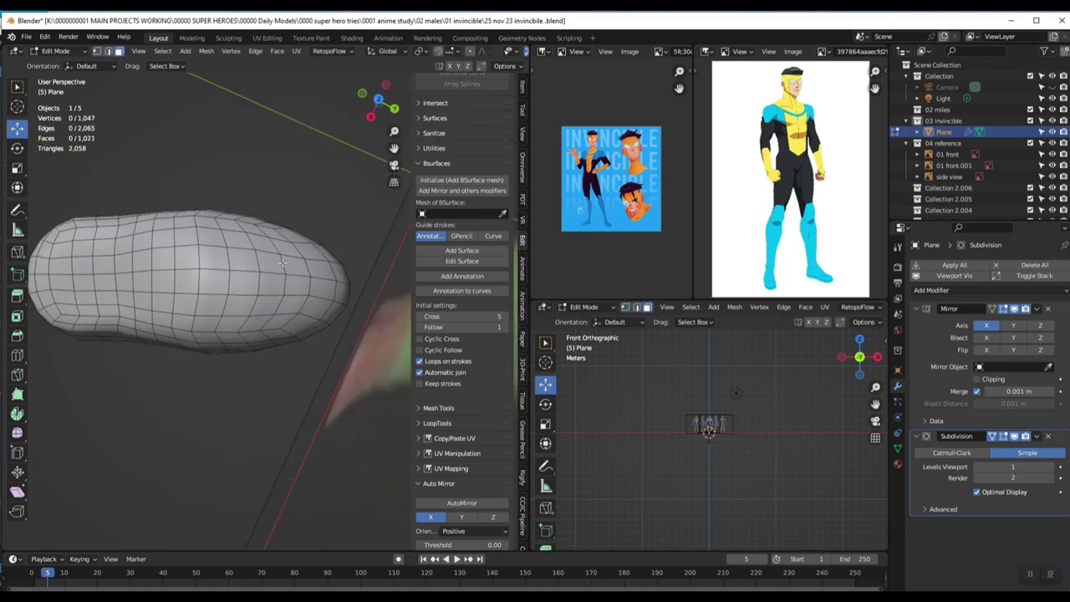
mouse_move(289, 277)
mouse_down()
mouse_move(269, 297)
mouse_move(247, 258)
mouse_move(236, 273)
mouse_move(256, 306)
mouse_move(224, 265)
mouse_up()
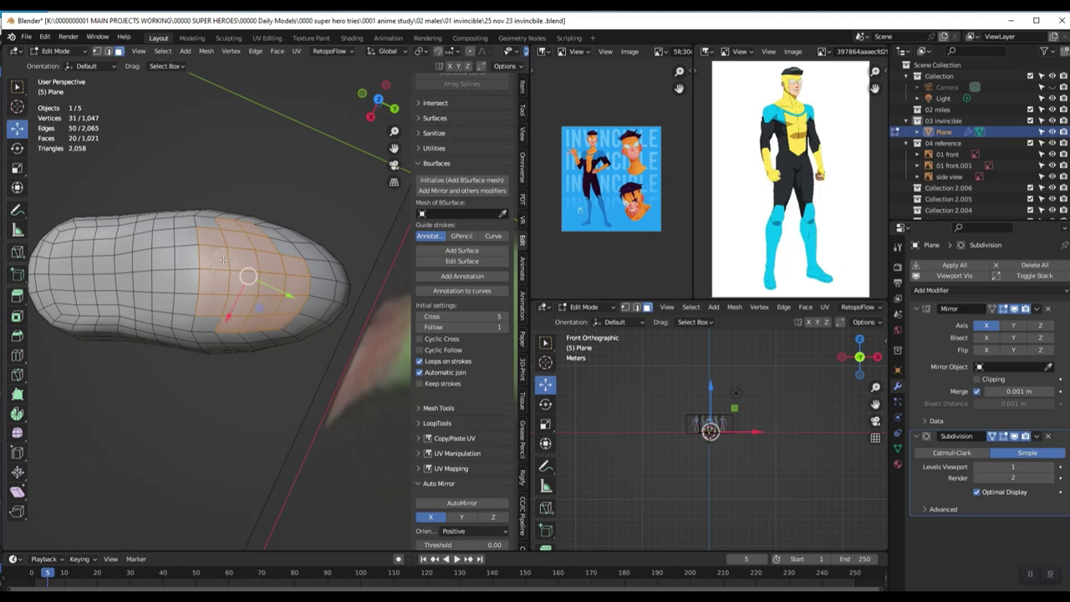
shift+click(214, 311)
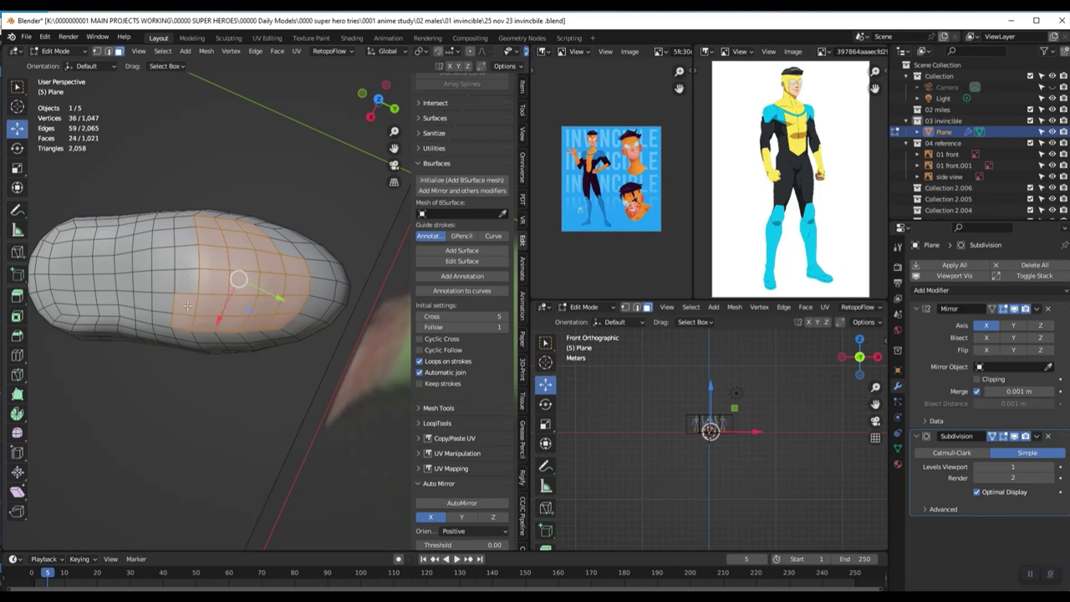
shift+click(273, 236)
middle_drag(266, 246, 242, 259)
key(x)
click(210, 267)
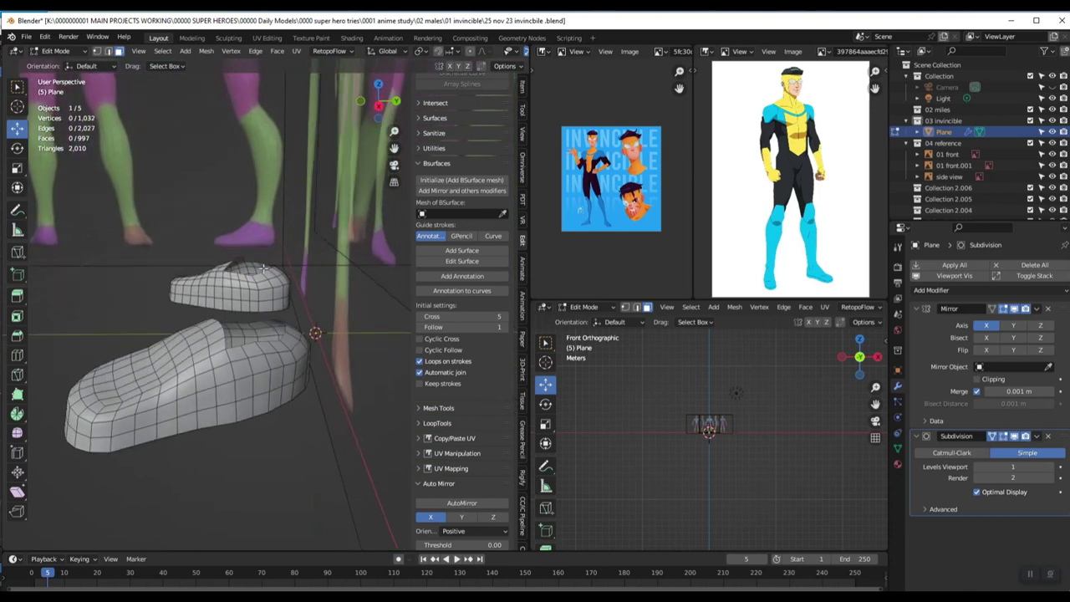
Step: Switch to Sculpt Mode and adjust the foot's heel and ankle opening with the Grab brush to match the side reference
key(KP_3)
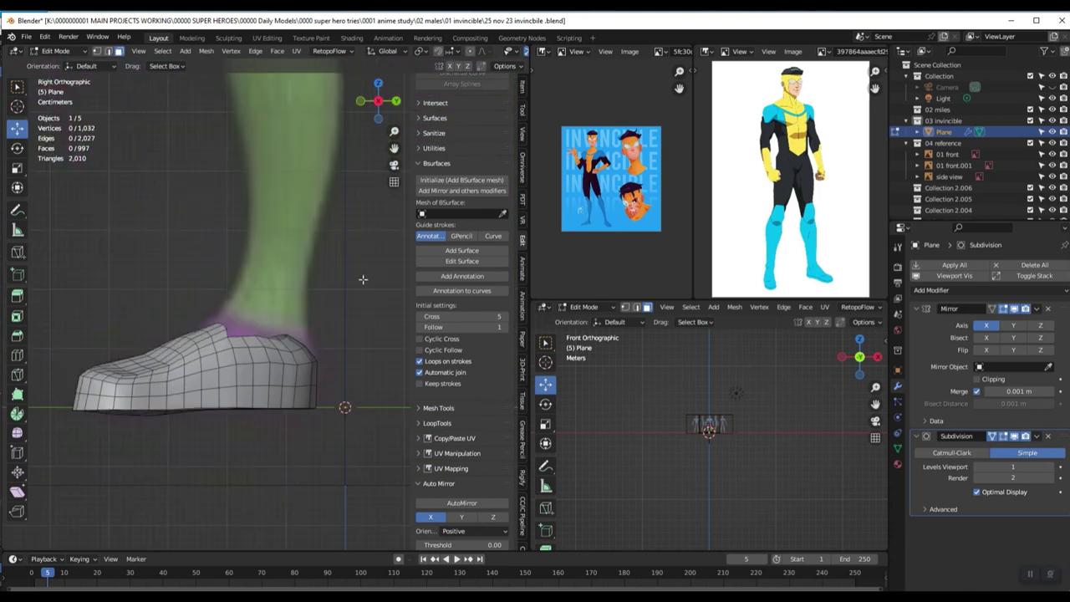
middle_drag(369, 276, 310, 340)
key(ctrl+Tab)
click(310, 393)
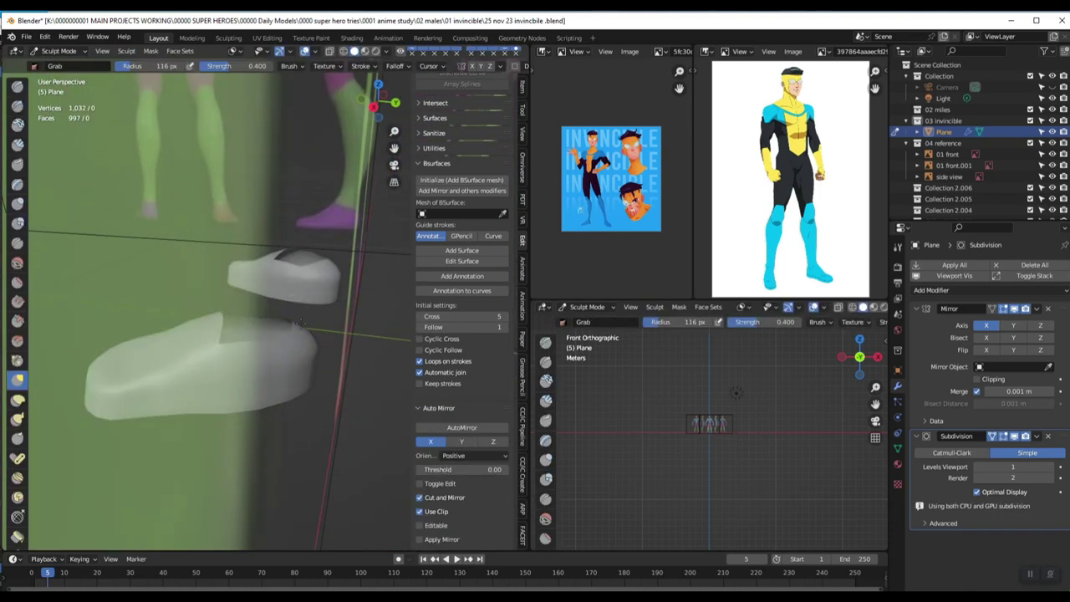
mouse_move(283, 353)
middle_down()
mouse_move(311, 371)
mouse_move(275, 281)
middle_up()
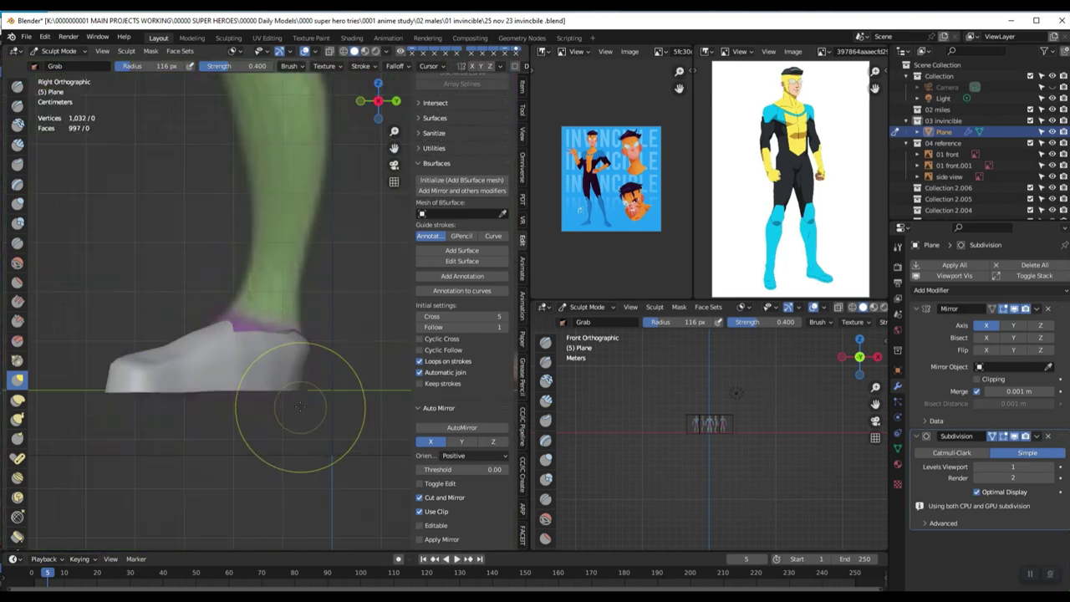
key(shift+s)
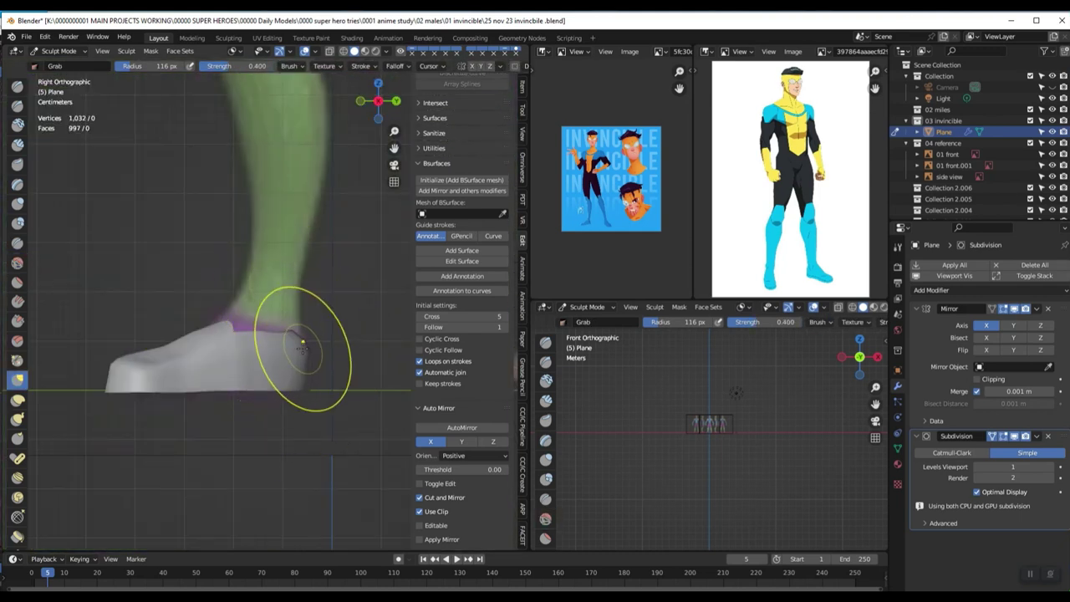
key(g)
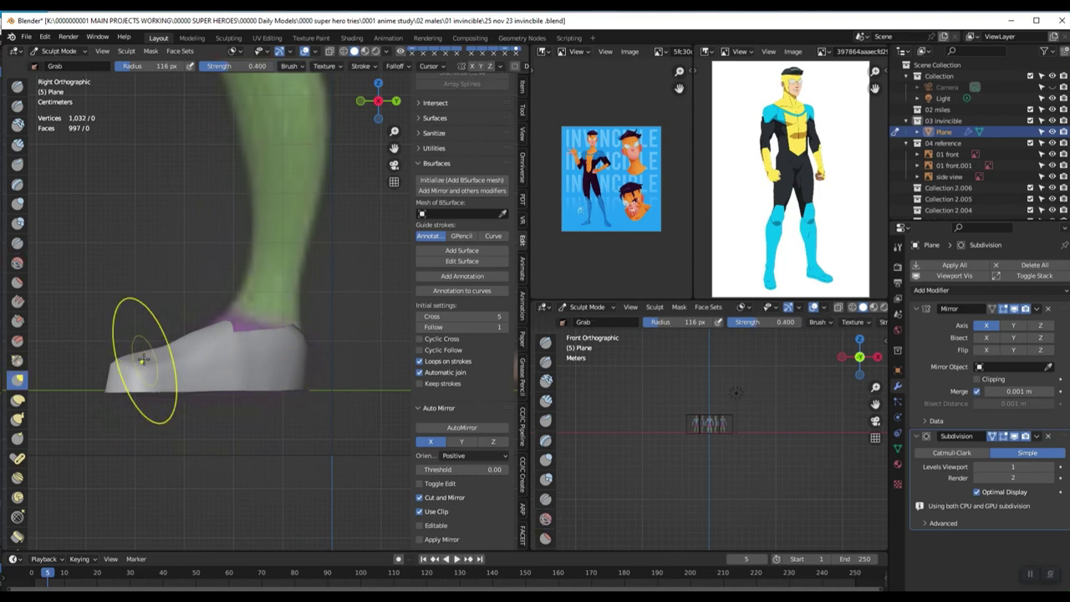
scroll(242, 351, down, 1)
scroll(261, 338, up, 2)
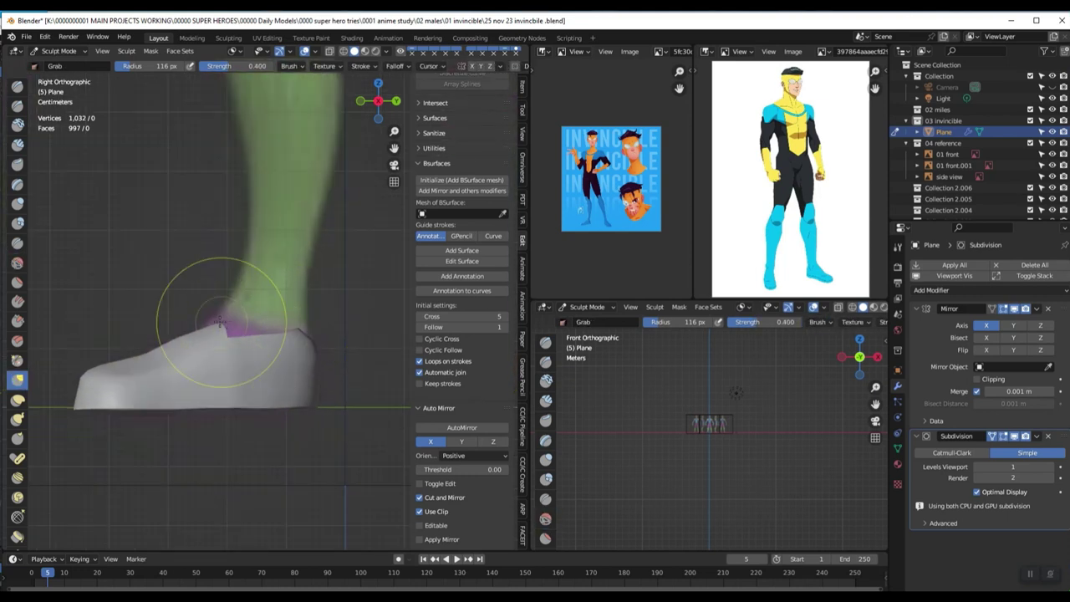
Step: Return to Edit Mode, reveal the hidden legs above the foot, and clear the selection
key(Tab)
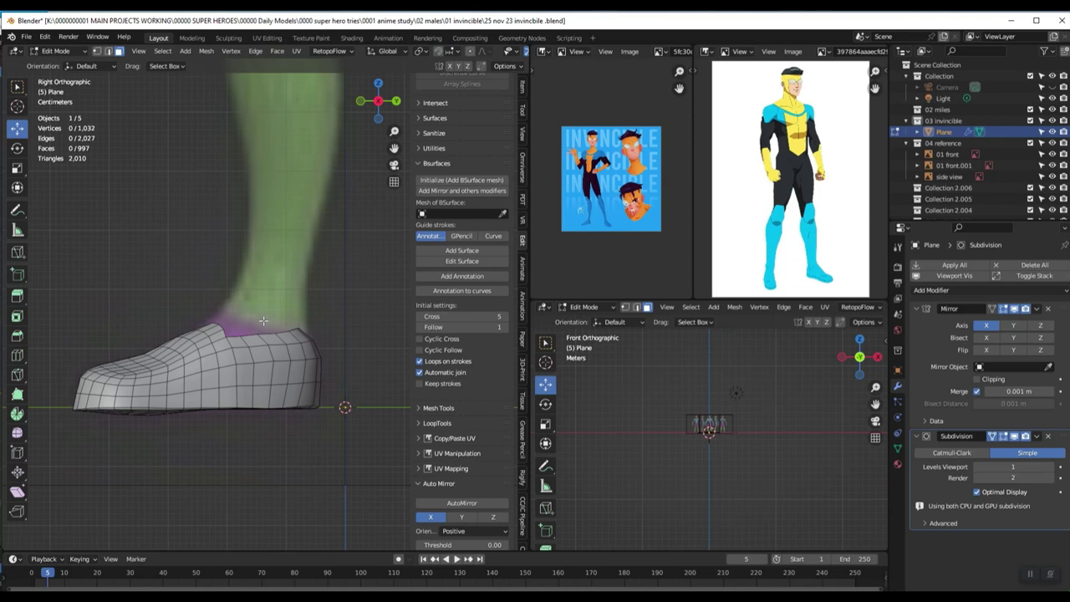
middle_drag(263, 320, 282, 347)
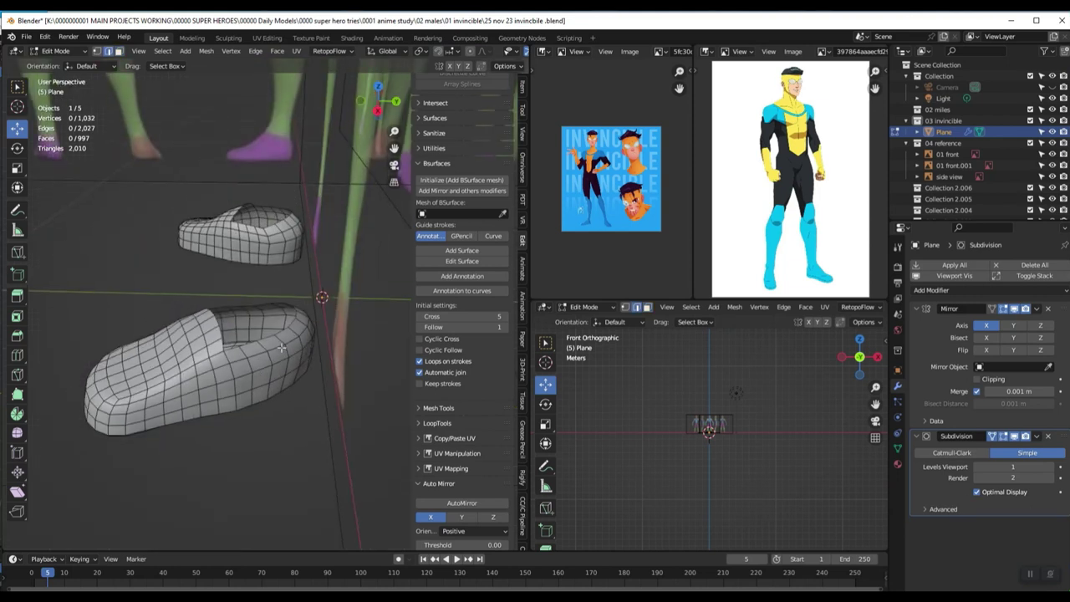
alt+click(266, 335)
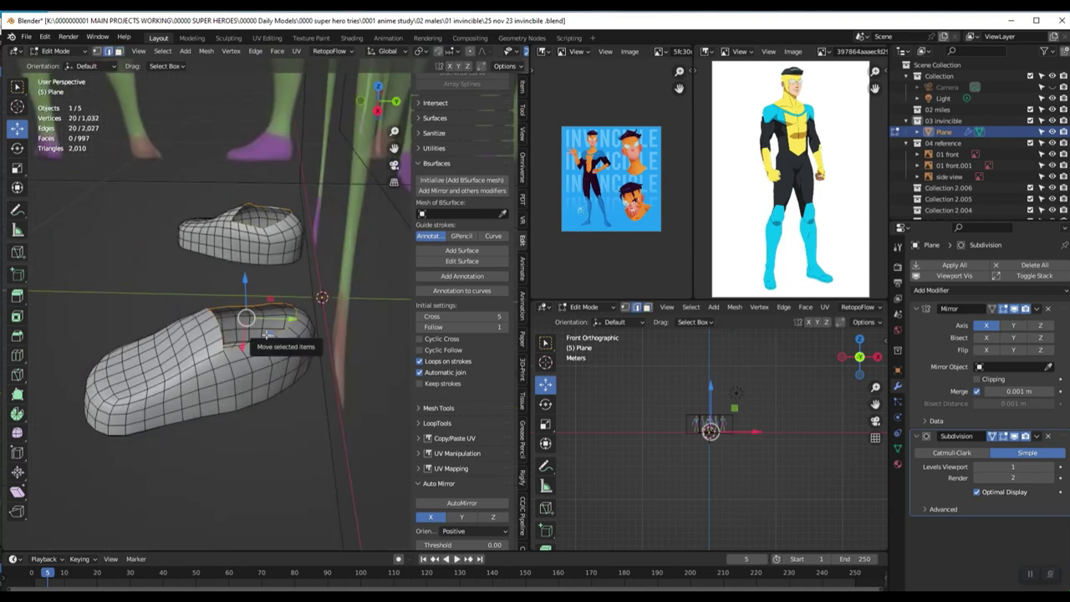
key(alt+h)
middle_drag(266, 335, 270, 285)
key(alt+a)
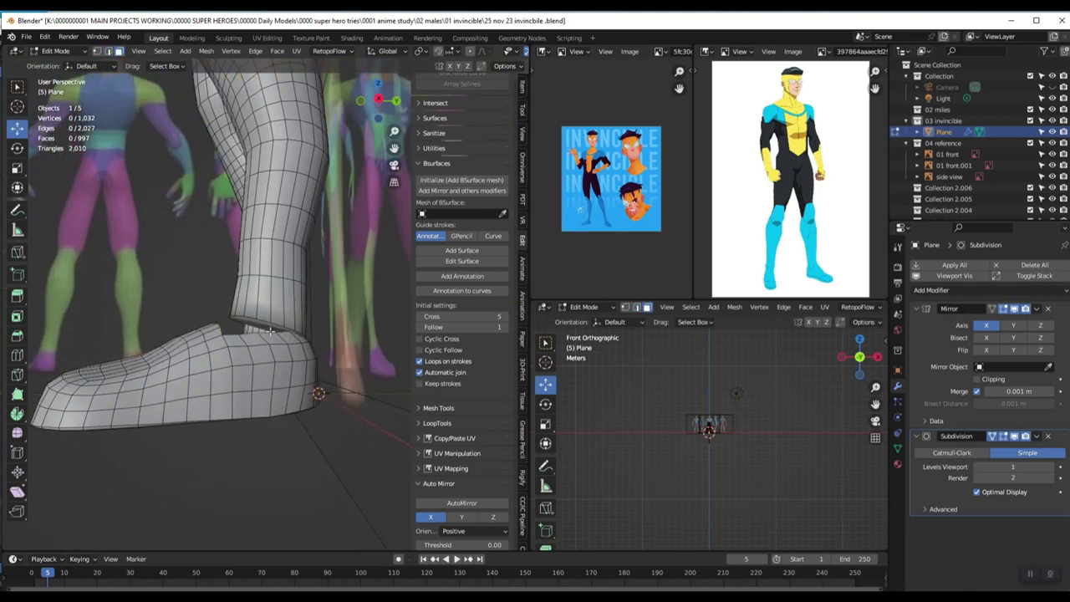
Step: Delete the leg's bottom cap face and its lowest ring of faces above the foot
alt+click(262, 324)
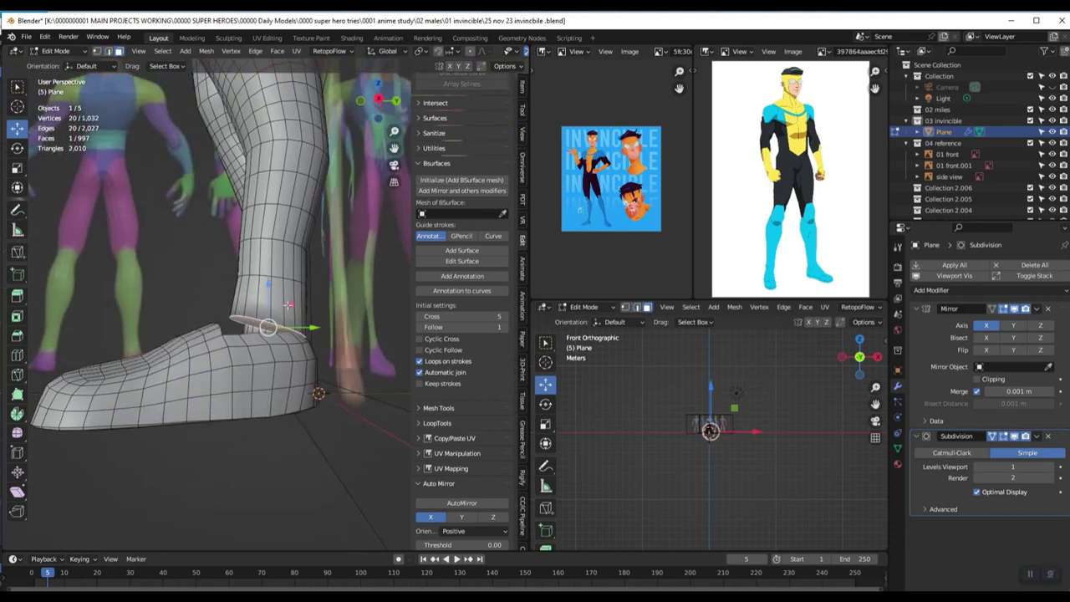
alt+shift+click(288, 306)
key(x)
click(288, 306)
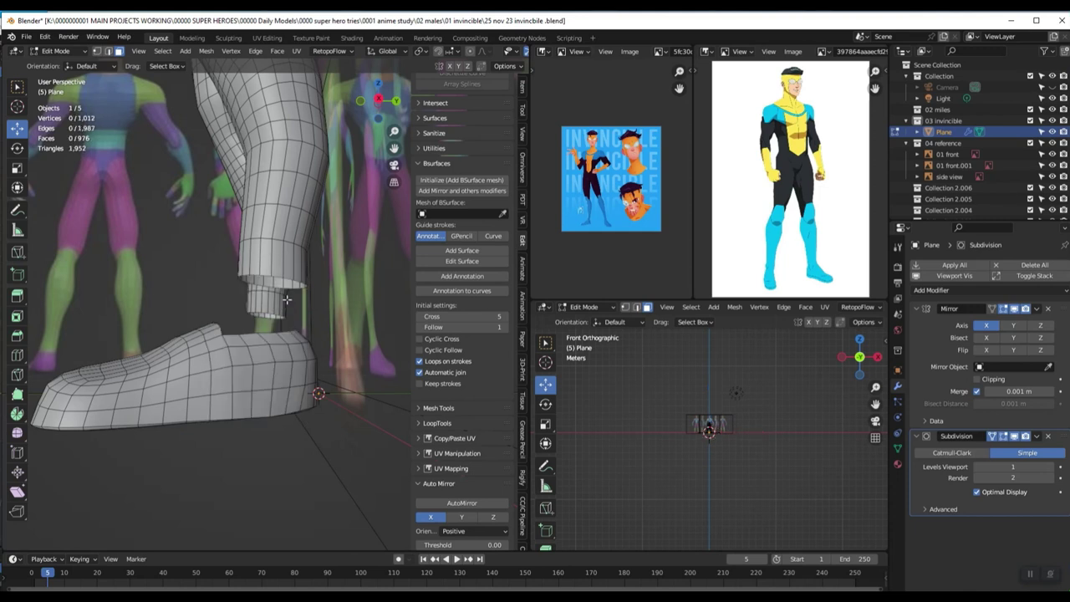
Step: Select the leg's open bottom edge loop and the foot's ankle opening, and join them with Bridge Edge Loops
key(q)
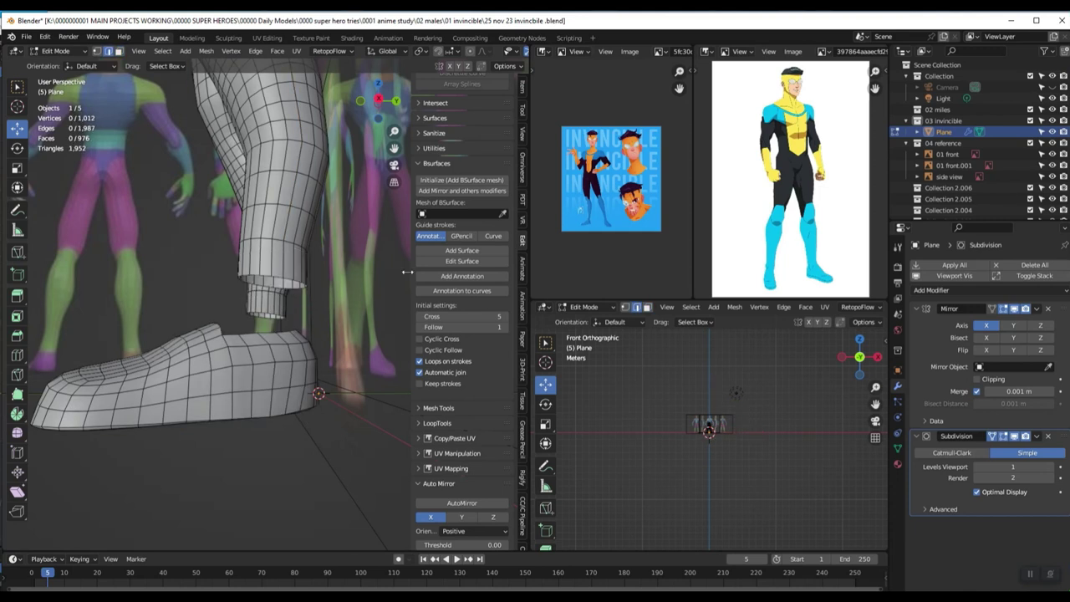
alt+click(317, 280)
key(alt+a)
alt+click(286, 278)
key(KP_3)
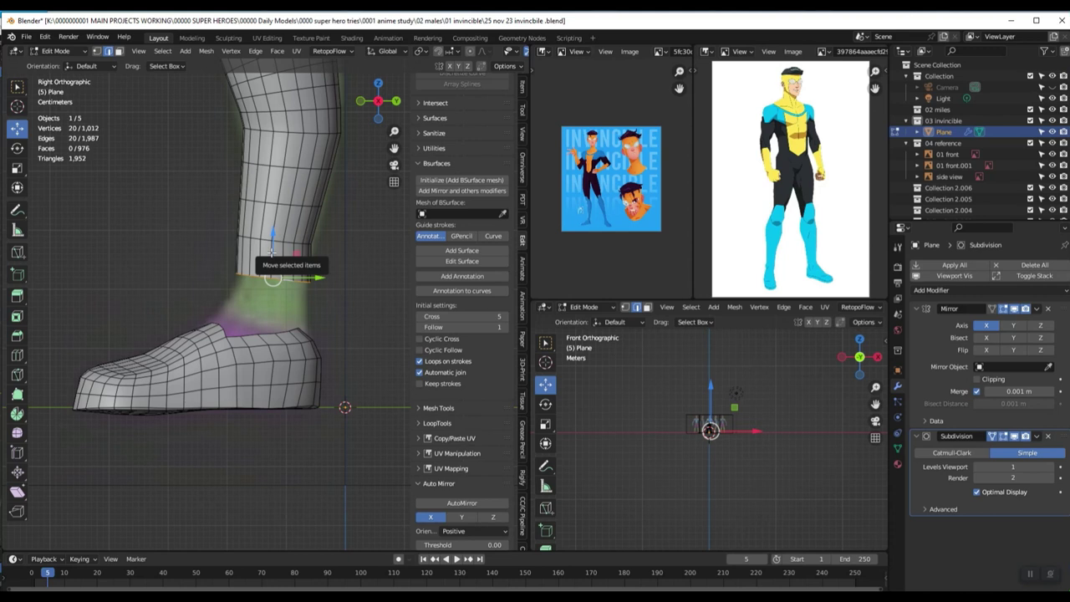
alt+shift+click(248, 336)
key(ctrl+e)
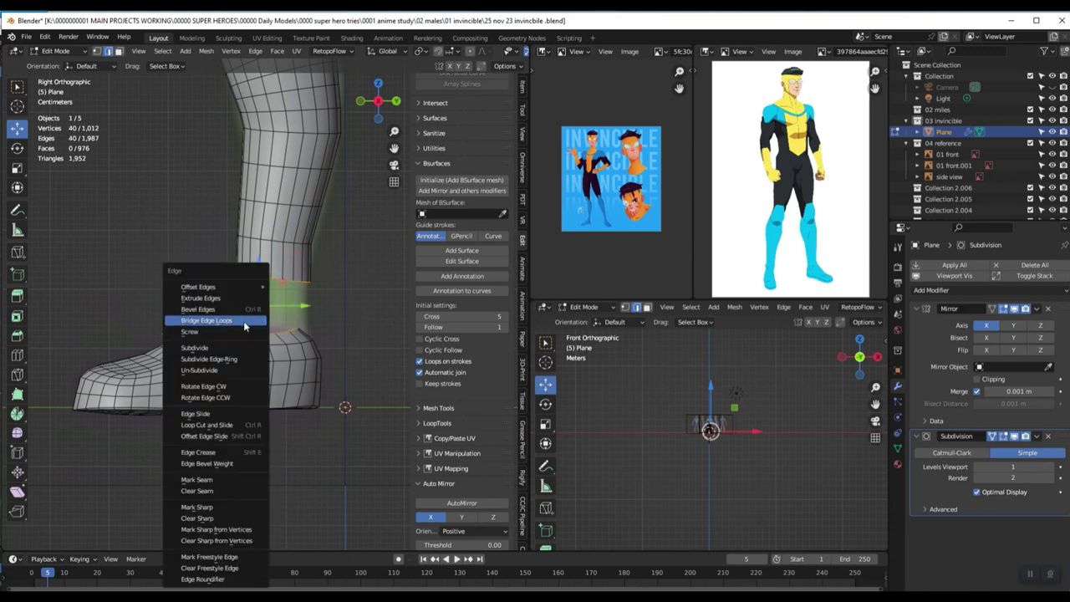
click(242, 321)
Step: Select all geometry of the joined leg and foot in Edit Mode after a brief switch to Sculpt Mode
mouse_move(254, 328)
middle_down()
mouse_move(350, 373)
mouse_move(251, 331)
mouse_move(296, 387)
middle_up()
key(ctrl+Tab)
click(275, 407)
key(Tab)
key(a)
scroll(340, 333, down, 5)
scroll(339, 333, up, 5)
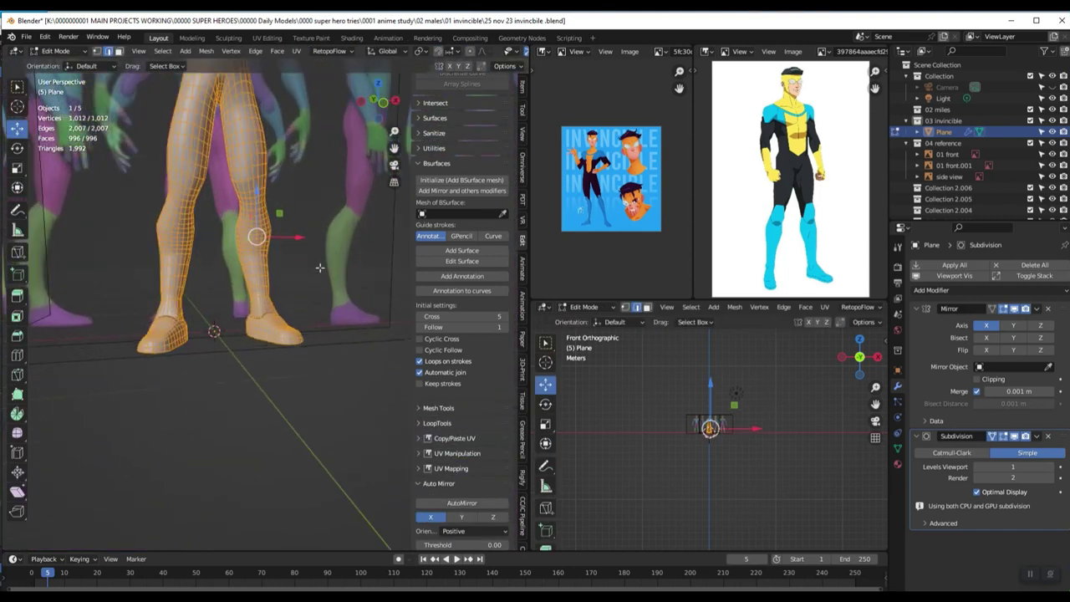
Step: Try flipping the normals of the entire leg and foot mesh
click(206, 51)
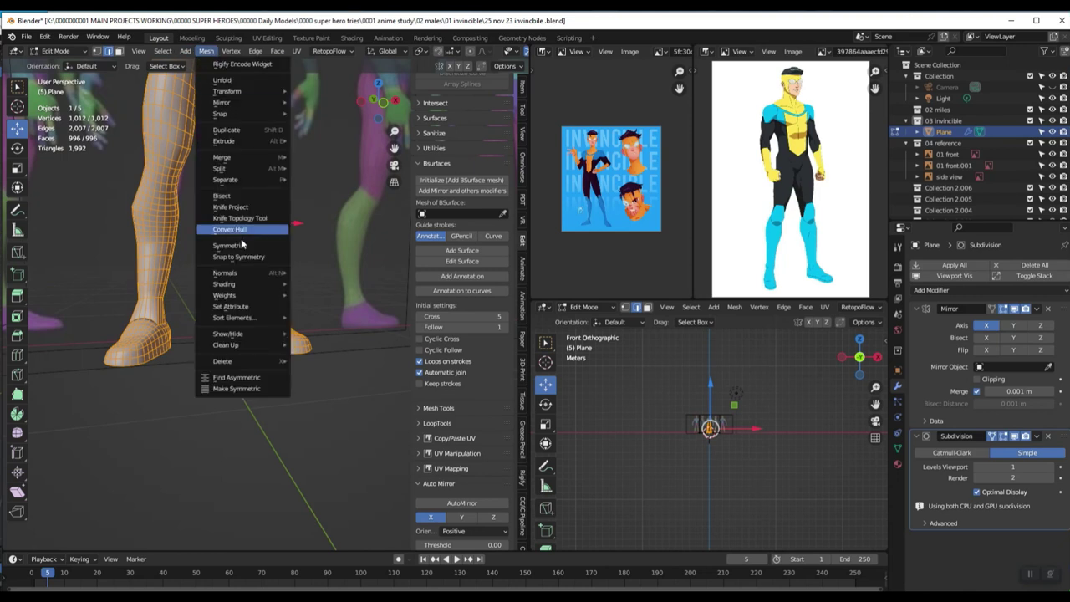
mouse_move(247, 167)
mouse_move(261, 275)
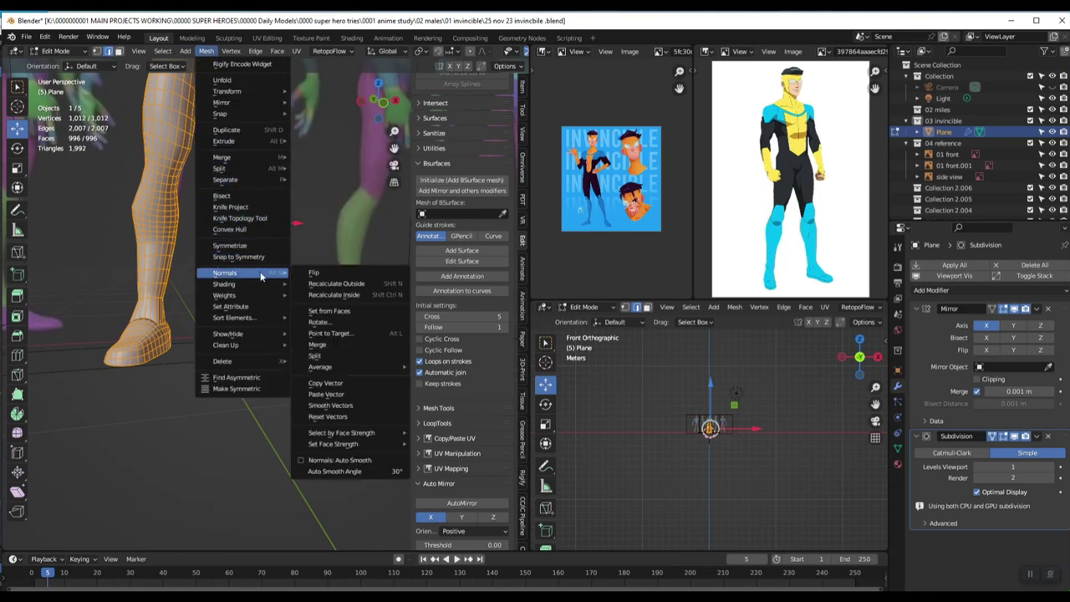
click(327, 274)
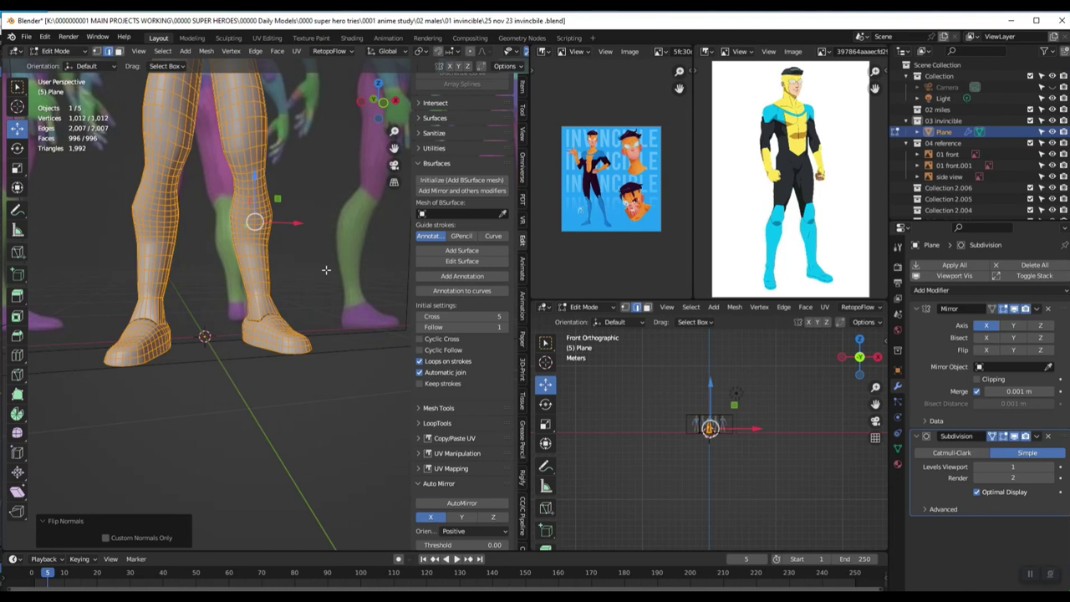
key(ctrl+z)
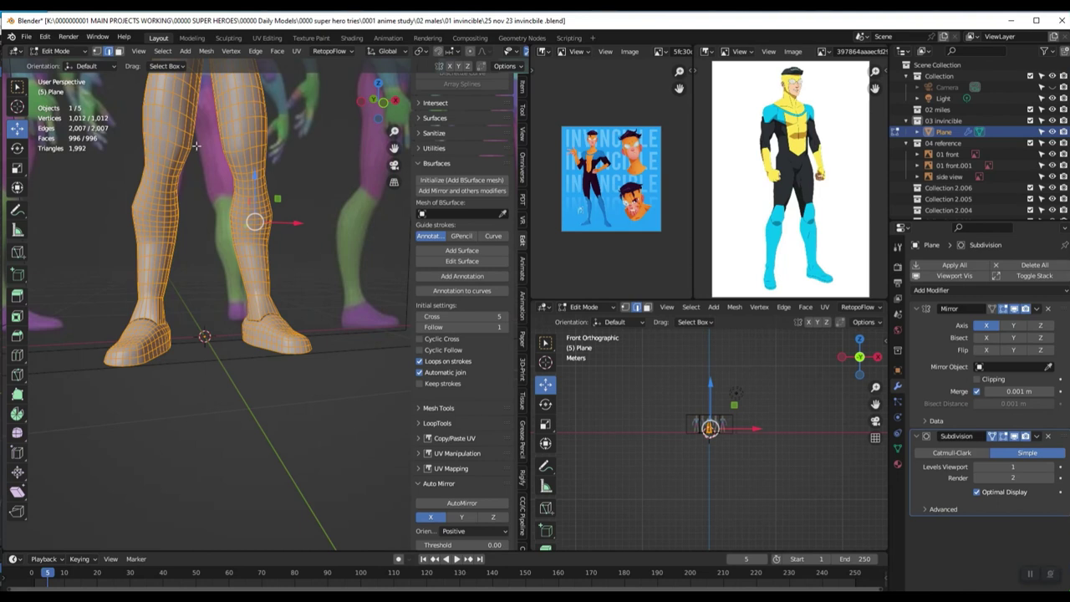
Step: Recalculate the normals of the selected leg and foot mesh to the outside
click(206, 51)
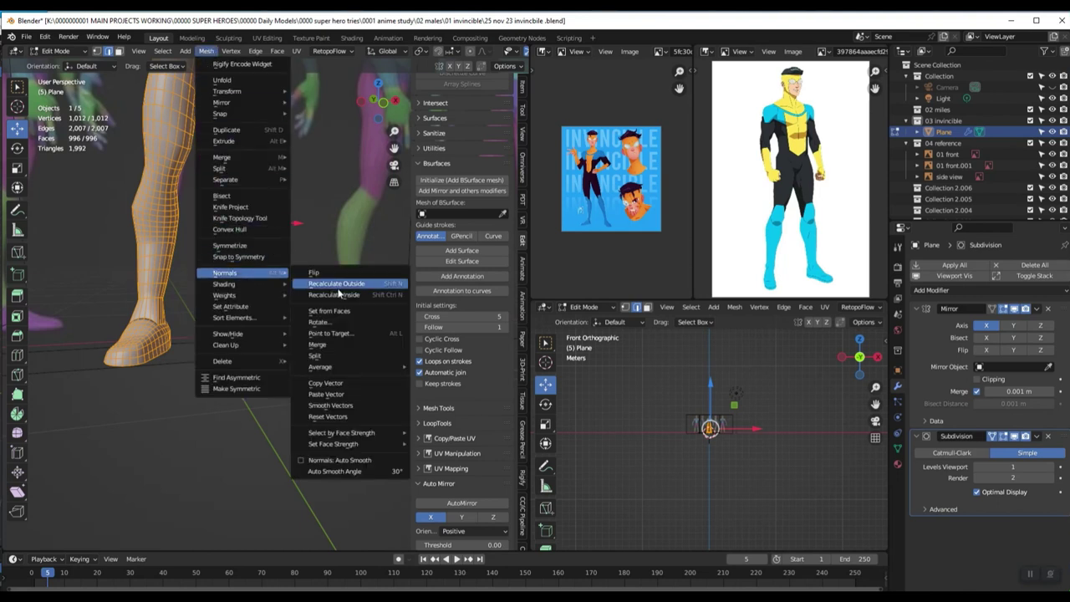
click(338, 284)
scroll(251, 220, up, 2)
Step: In Sculpt Mode, use the Grab brush to pull the front of the ankle, instep and lower shin inward to match the side reference
key(ctrl+Tab)
click(321, 369)
scroll(310, 368, up, 3)
key(i)
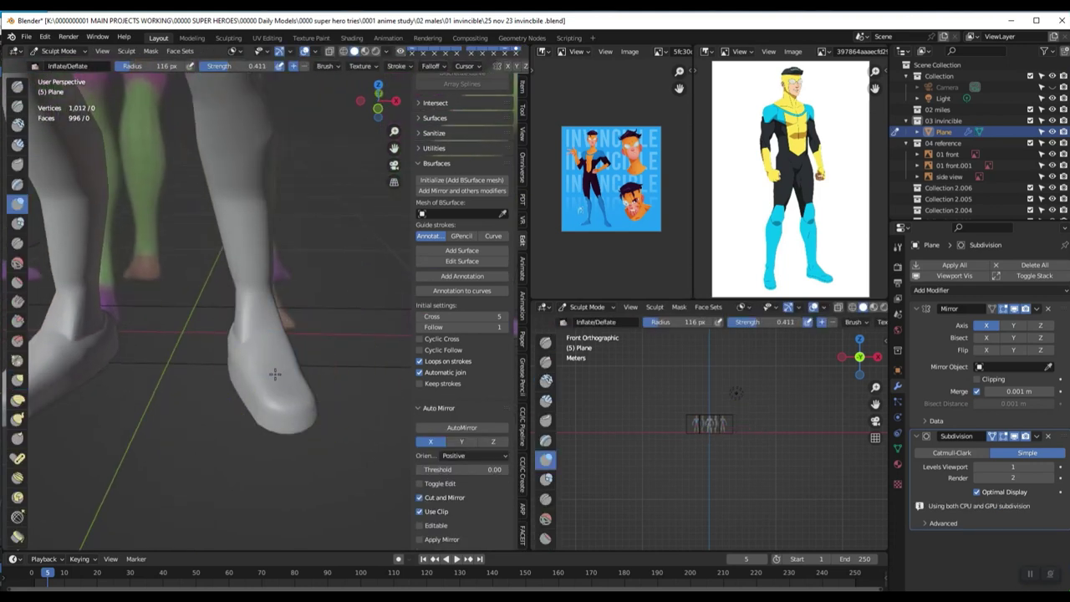
mouse_move(282, 353)
middle_down()
mouse_move(224, 335)
mouse_move(245, 279)
middle_up()
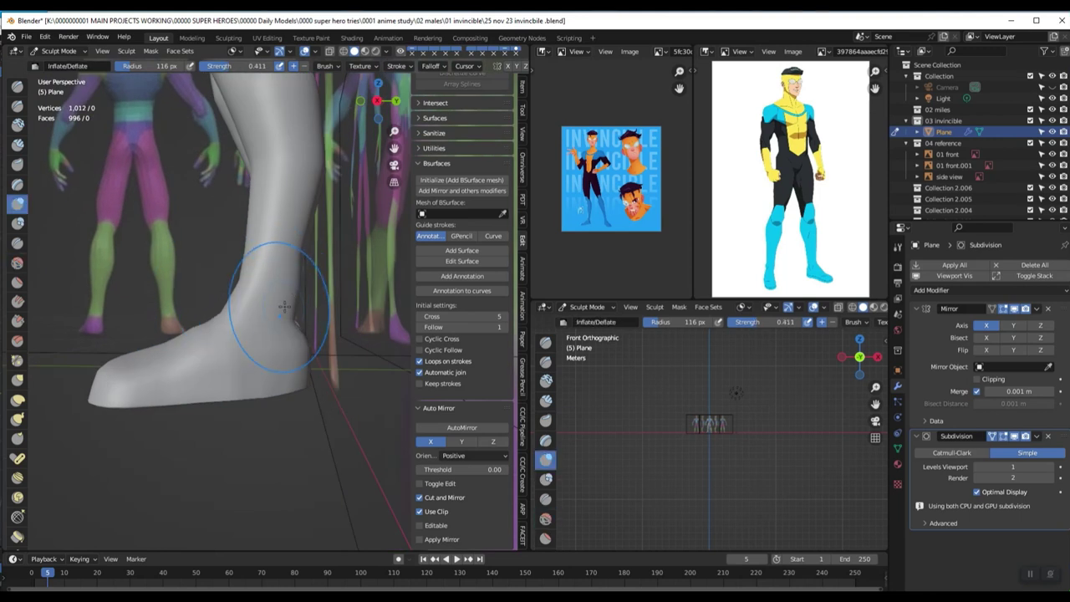
key(KP_3)
key(alt+z)
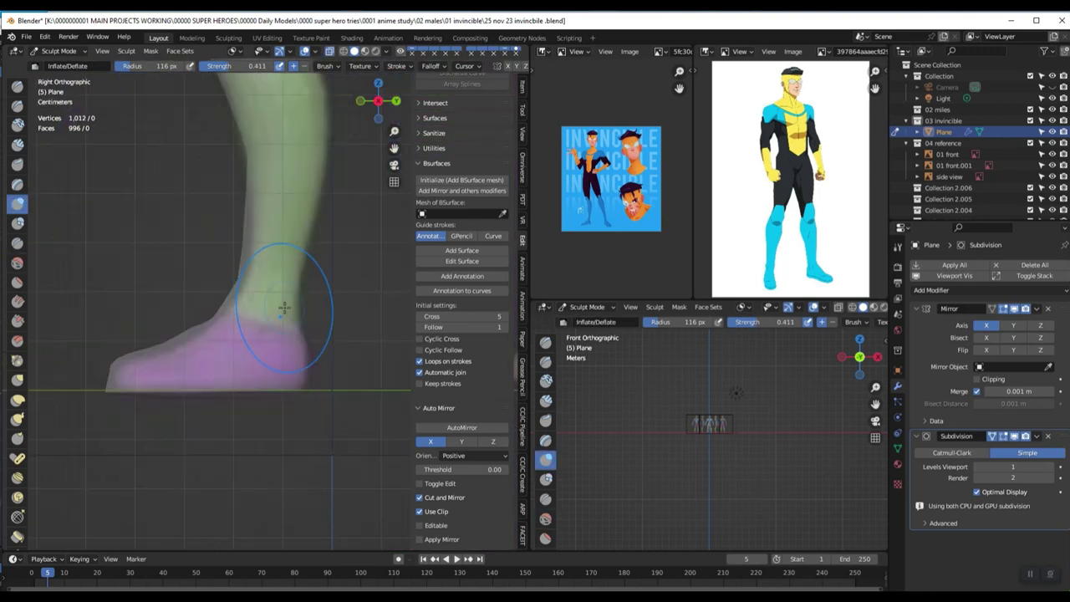
key(g)
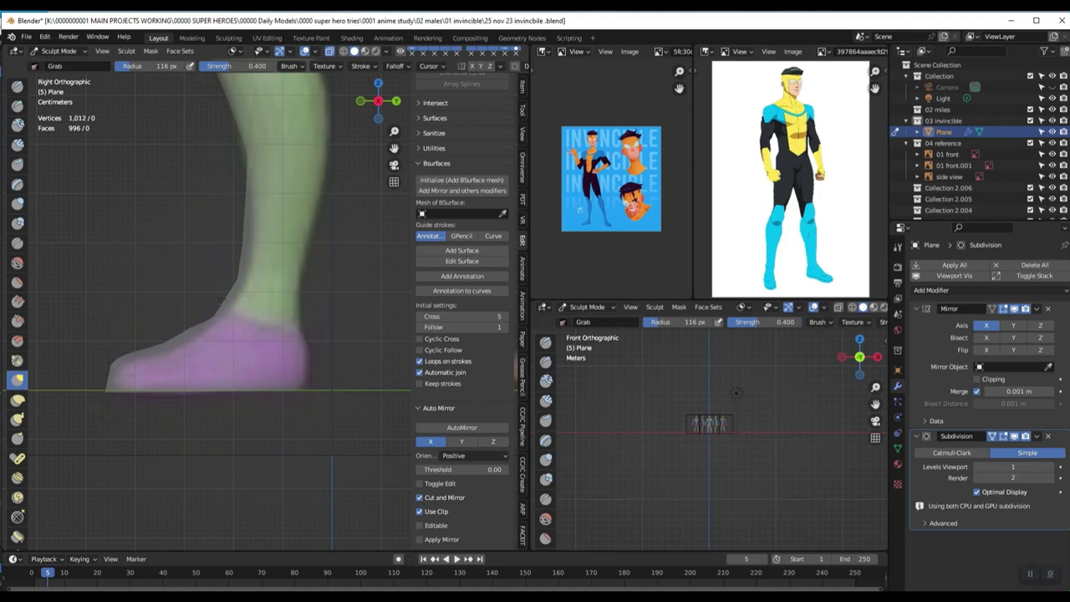
drag(235, 314, 239, 317)
drag(172, 338, 171, 343)
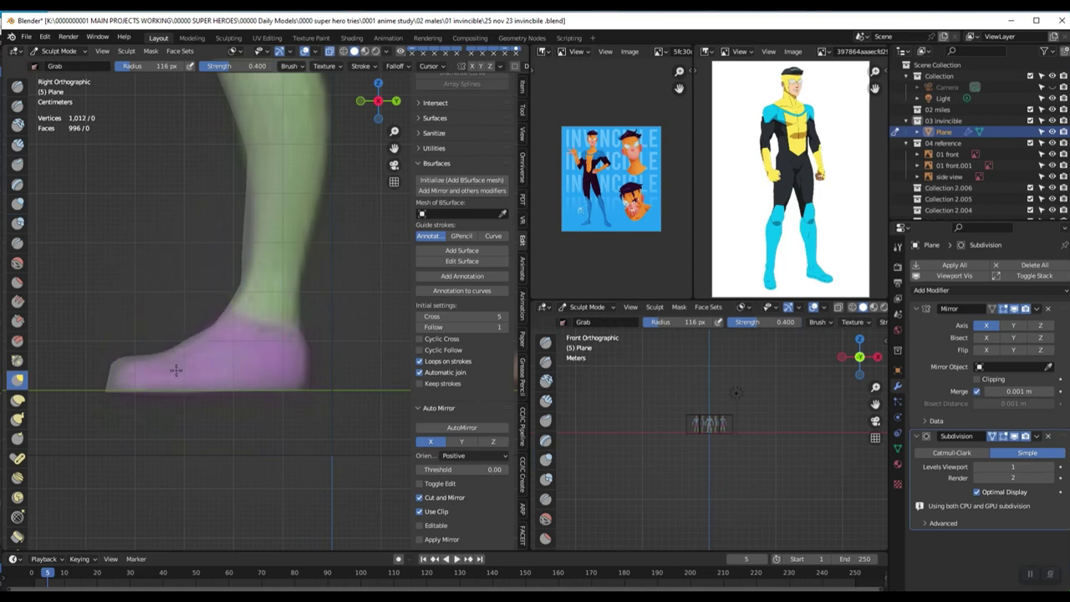
drag(241, 248, 254, 248)
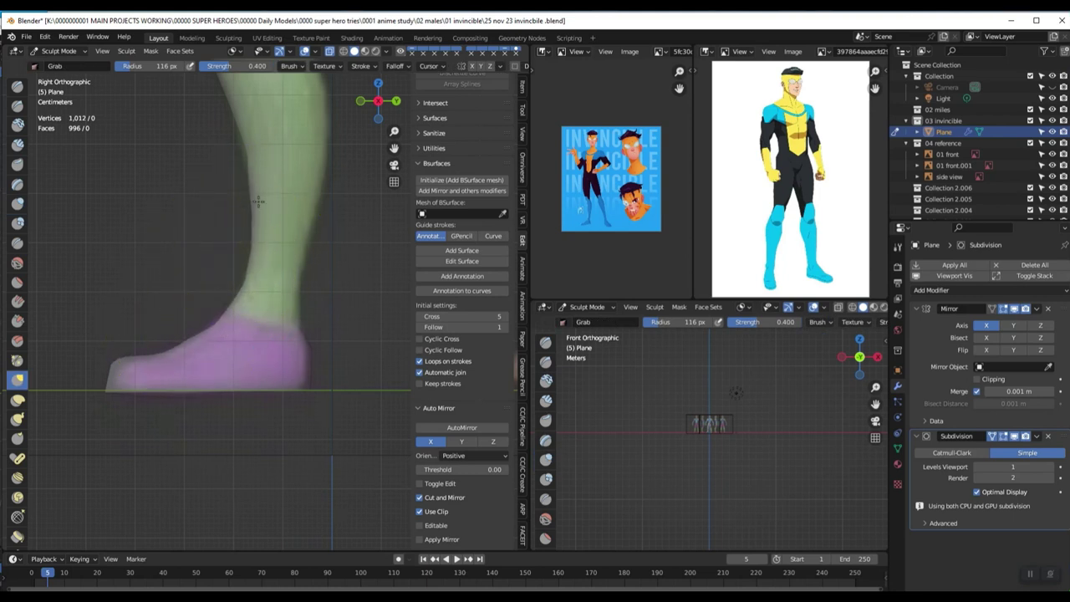
Step: Smooth the surface at the front of the ankle where the leg joins the foot
scroll(298, 266, down, 3)
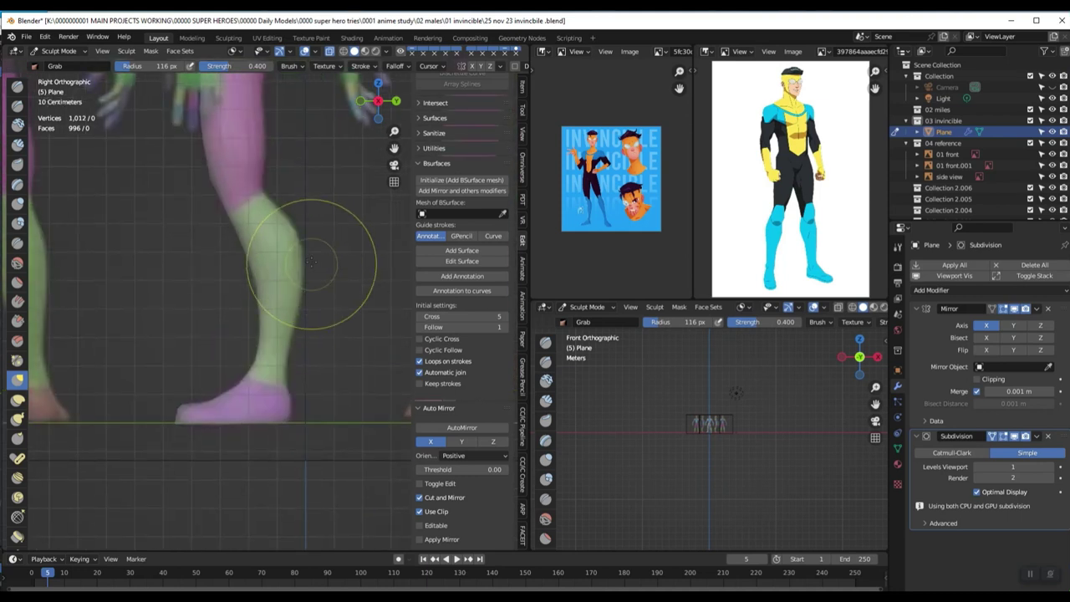
scroll(298, 276, up, 3)
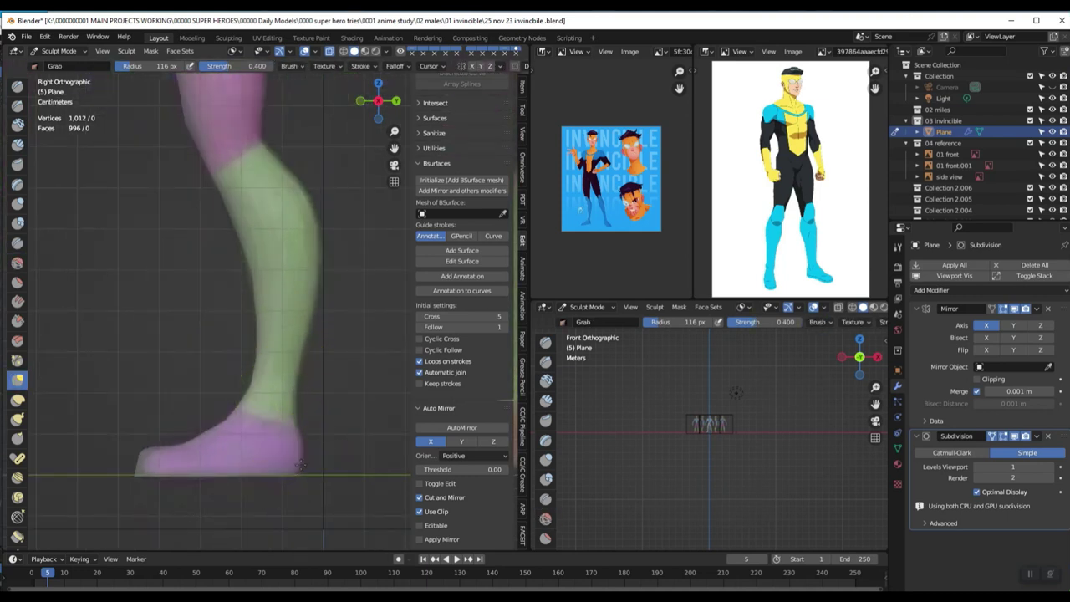
scroll(288, 410, up, 2)
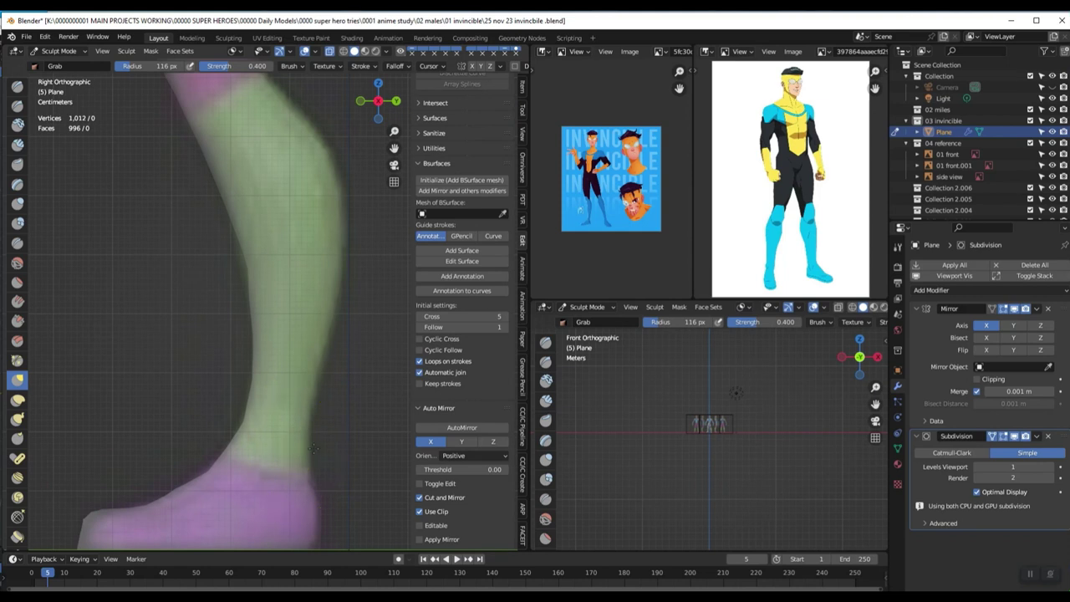
scroll(312, 449, down, 3)
middle_drag(251, 382, 233, 285)
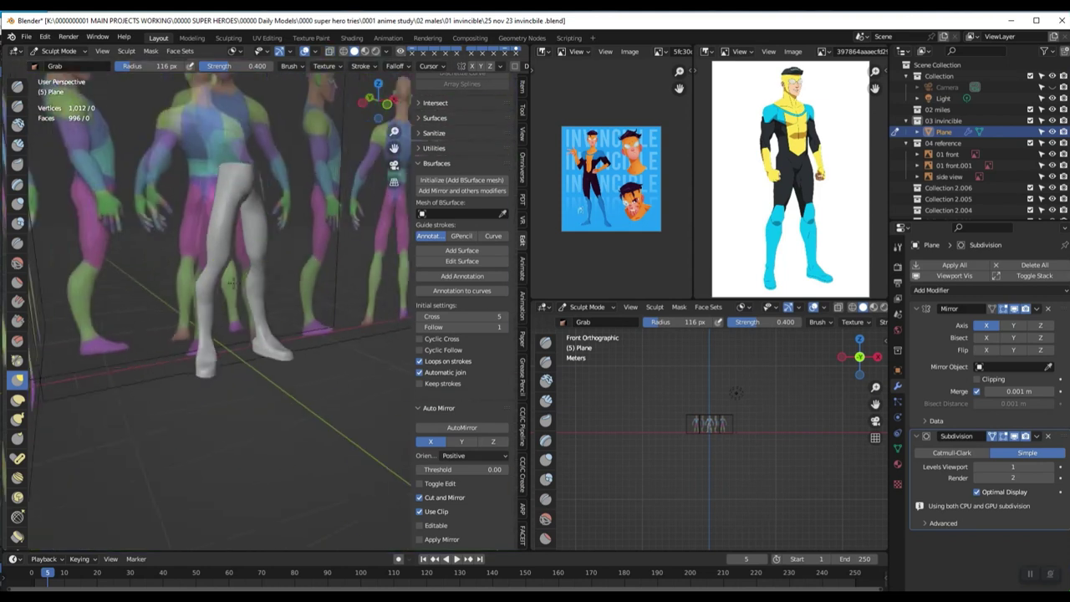
scroll(250, 326, up, 5)
middle_drag(240, 435, 179, 476)
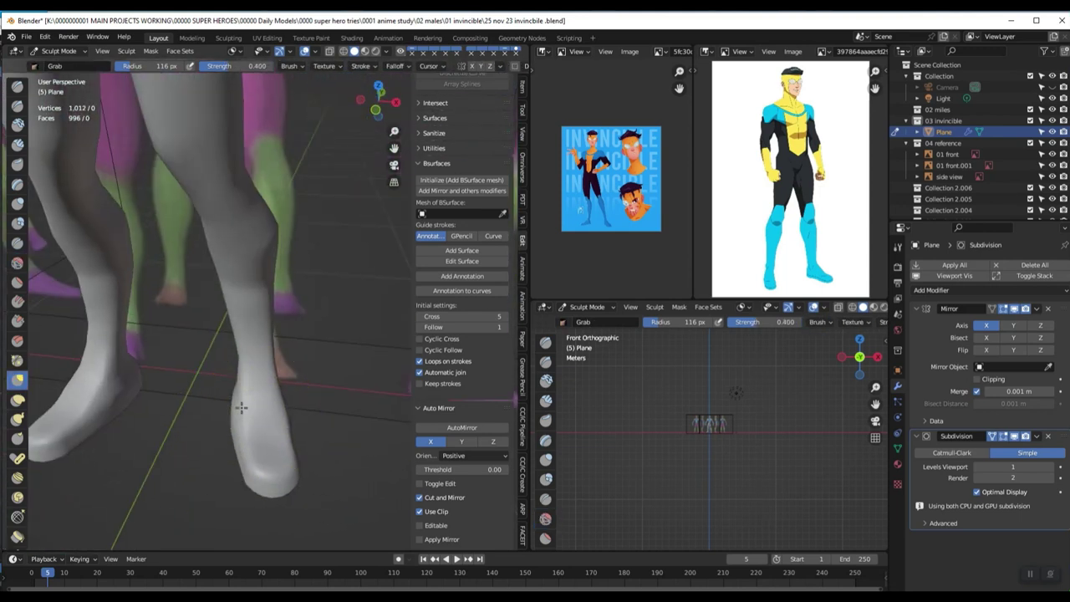
middle_drag(241, 408, 262, 416)
shift+drag(263, 415, 225, 411)
Step: Examine the sculpted legs and feet from the front and at an angle against the body reference
scroll(220, 401, down, 4)
middle_drag(217, 393, 299, 360)
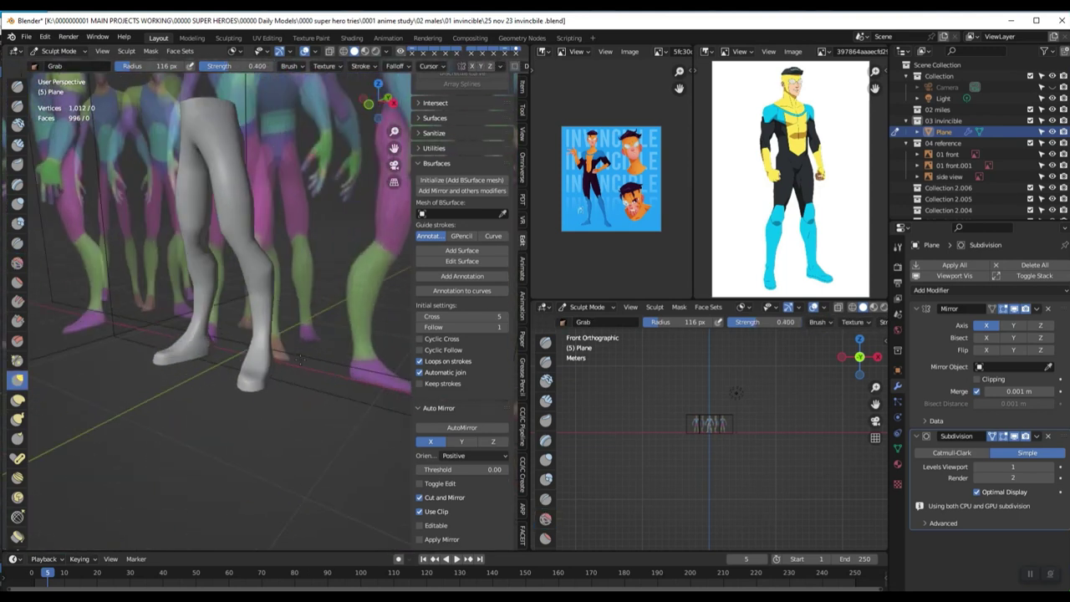
scroll(280, 262, up, 2)
scroll(251, 275, down, 4)
middle_drag(251, 275, 279, 284)
key(KP_1)
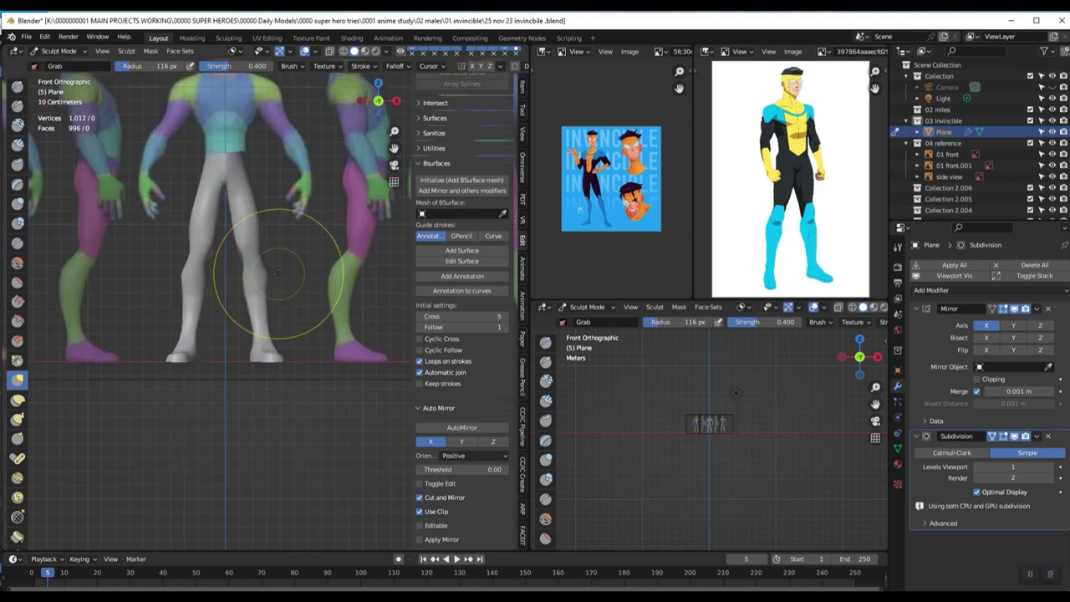
scroll(279, 271, up, 5)
scroll(271, 267, up, 3)
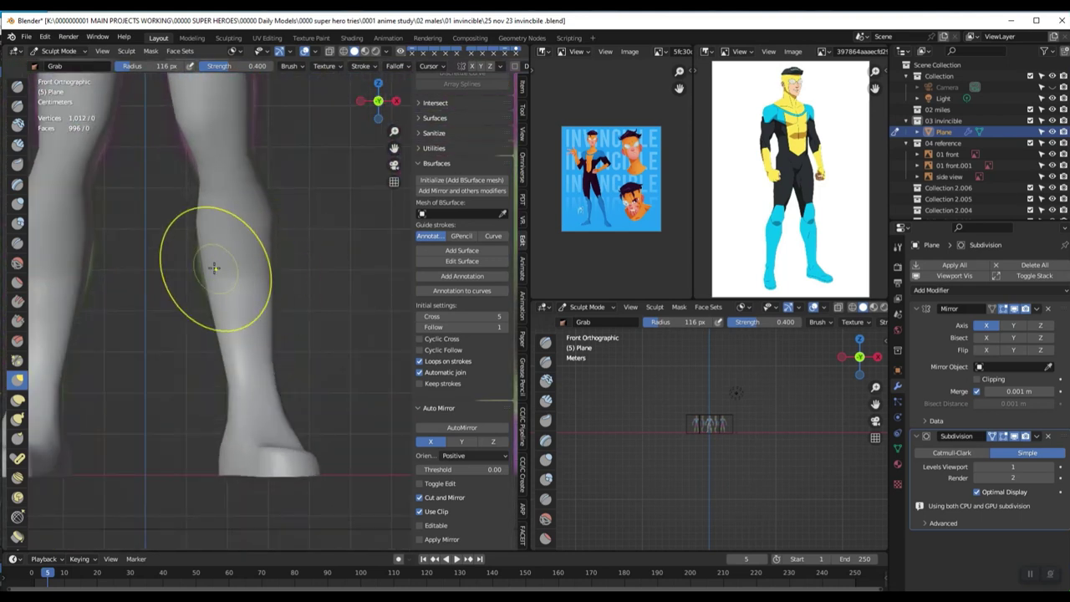
scroll(239, 231, down, 5)
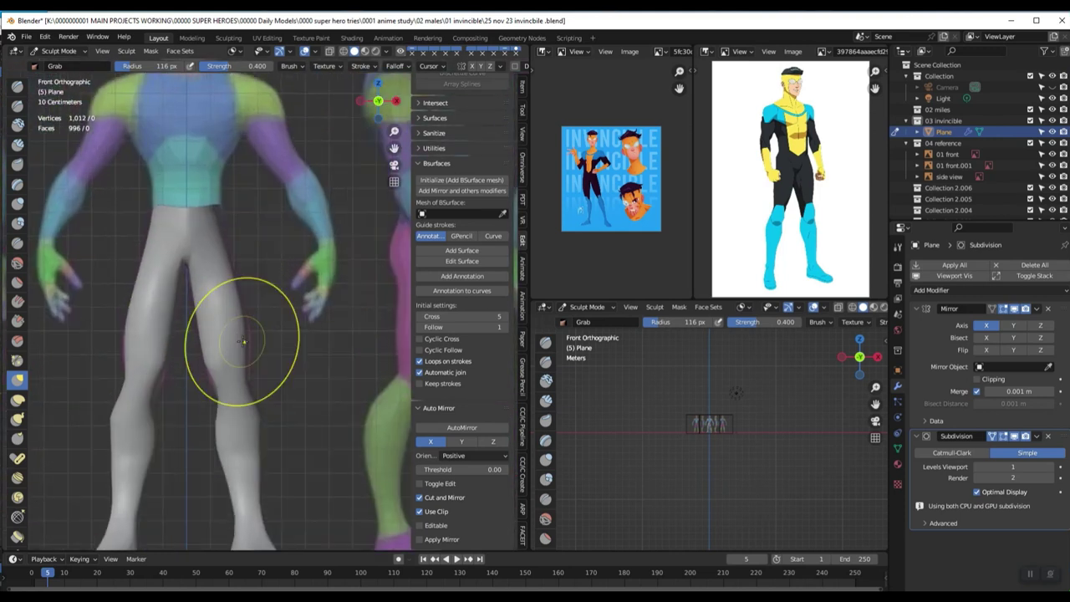
middle_drag(239, 334, 209, 287)
key(i)
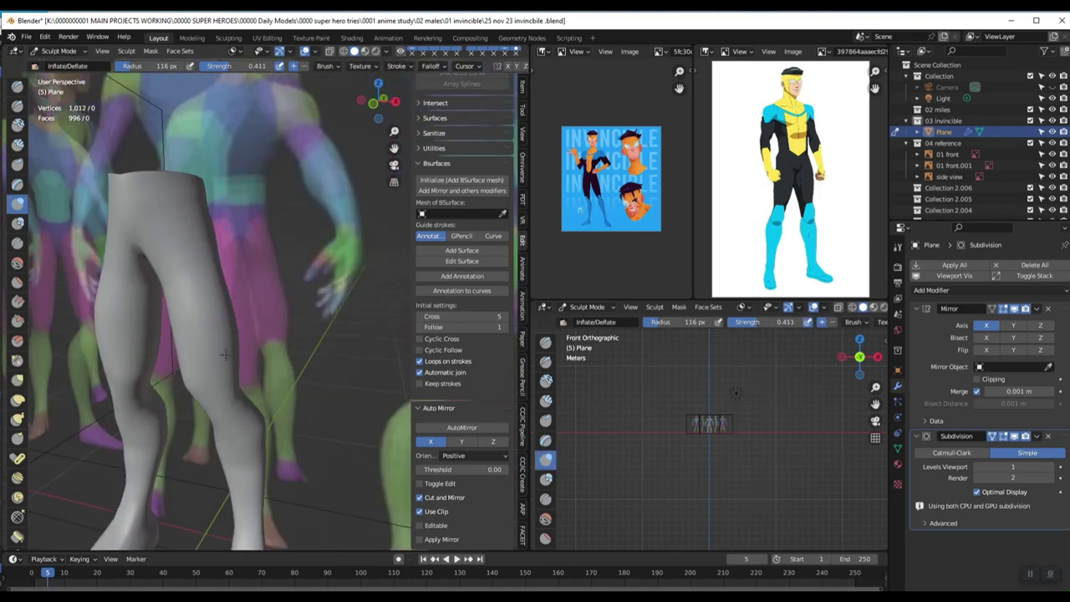
scroll(235, 395, down, 3)
mouse_move(235, 395)
middle_down()
mouse_move(309, 344)
mouse_move(266, 330)
mouse_move(226, 349)
middle_up()
Step: Return the leg mesh to Object Mode and save the Blender file
key(Tab)
key(KP_1)
key(ctrl+Tab)
click(135, 339)
scroll(208, 344, up, 2)
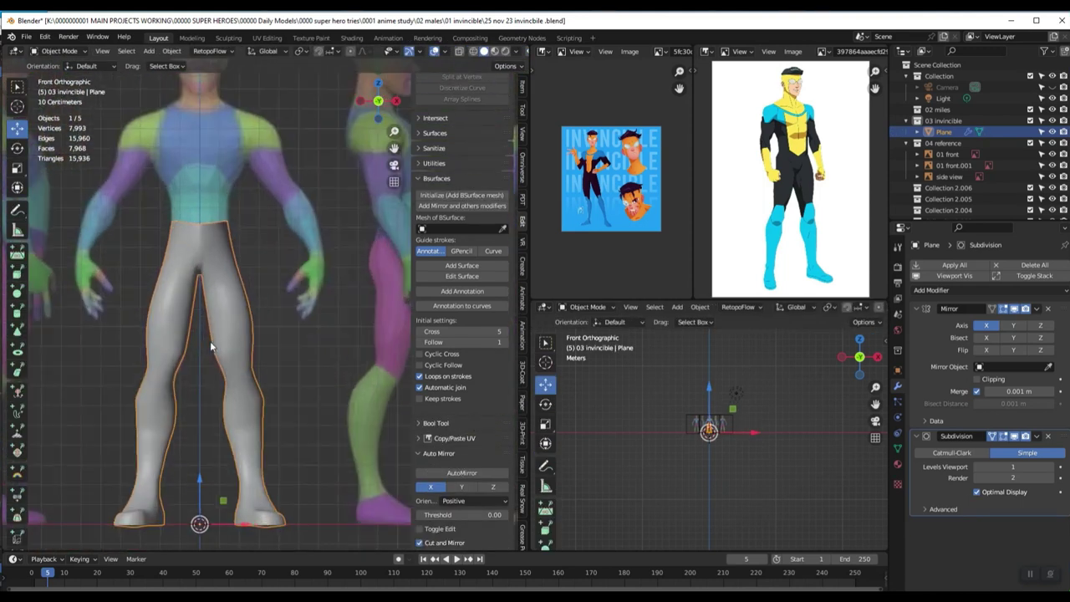
scroll(210, 341, down, 2)
key(ctrl+s)
Step: Check the joined legs and feet in side and front views against the references, and save the file again
middle_drag(213, 351, 320, 311)
key(KP_3)
key(KP_5)
key(KP_1)
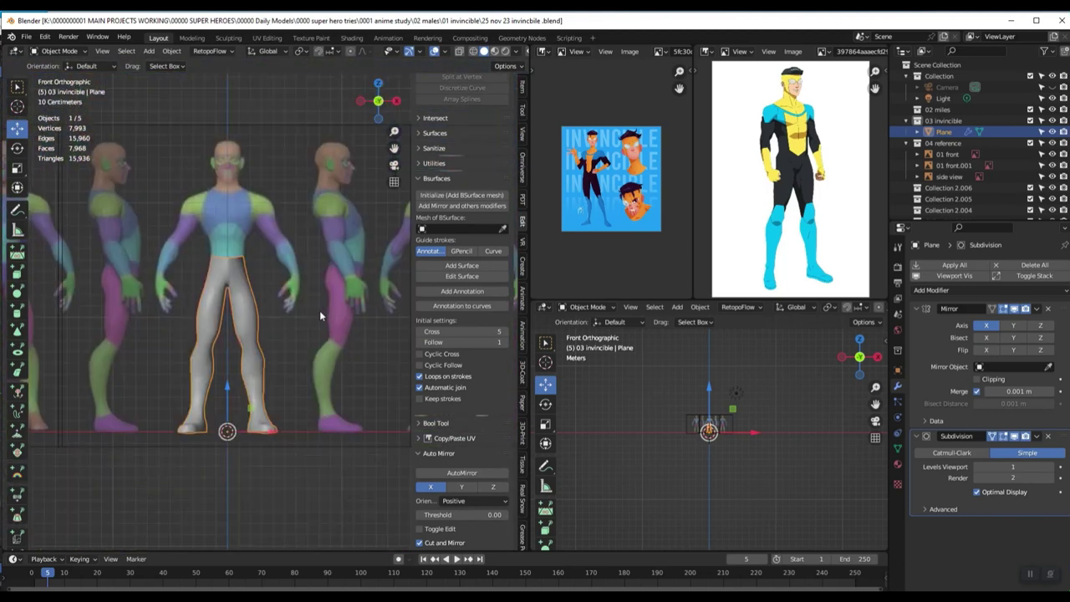
scroll(308, 282, up, 3)
scroll(309, 280, up, 3)
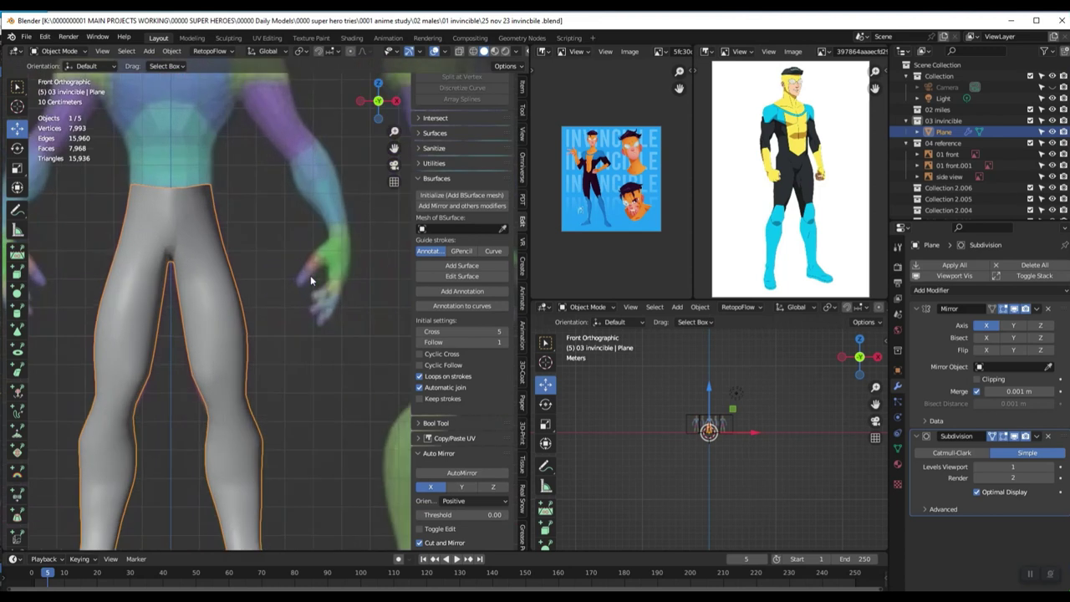
scroll(311, 278, down, 2)
key(ctrl+s)
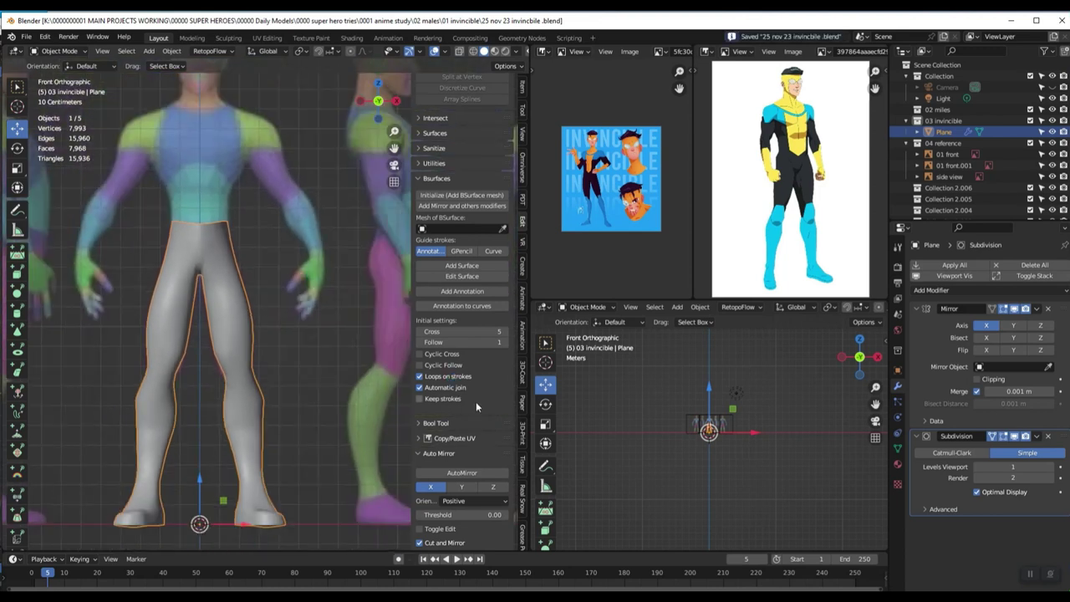